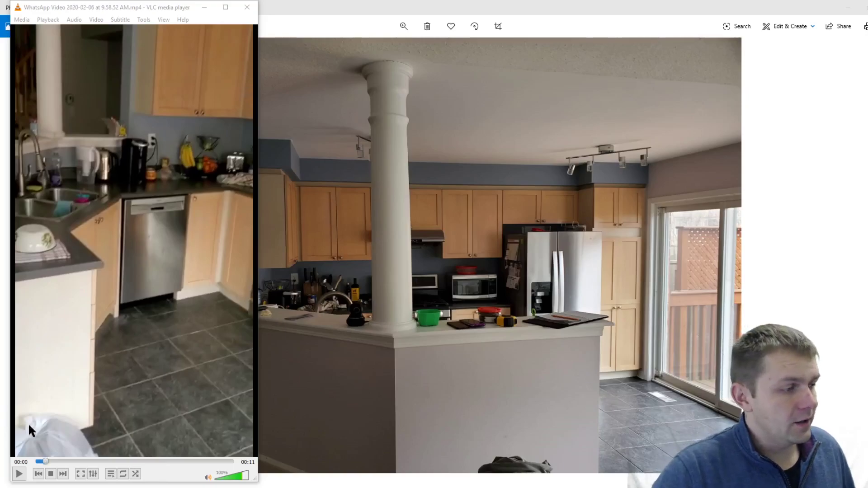
# Play the WhatsApp kitchen video in VLC and pause it at 00:09.
pyautogui.click(19, 474)
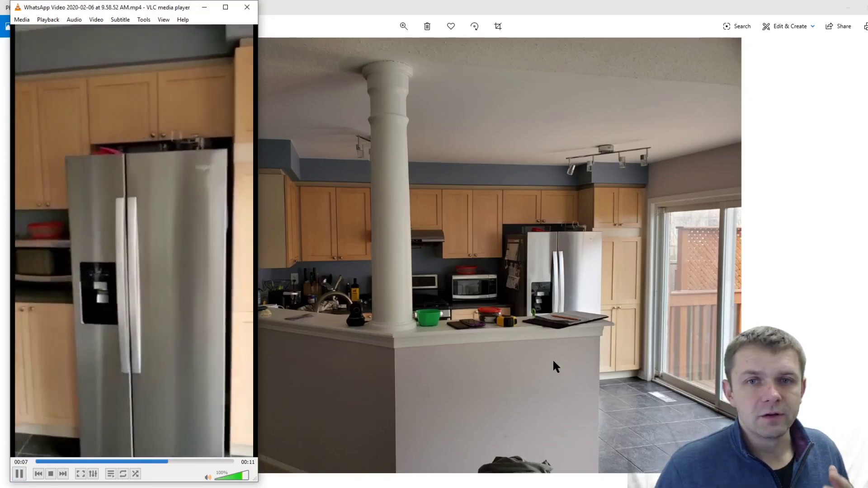
pyautogui.click(19, 474)
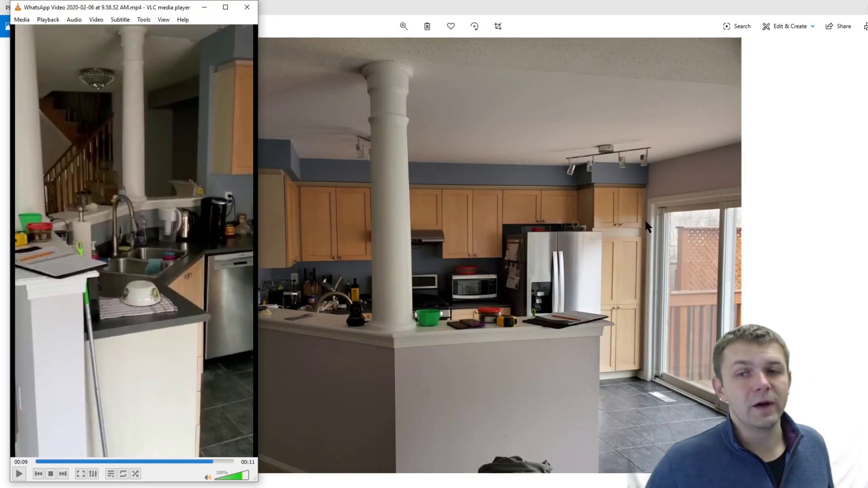
# Briefly resume the kitchen video, close VLC, and switch to the IKEA website.
pyautogui.click(21, 475)
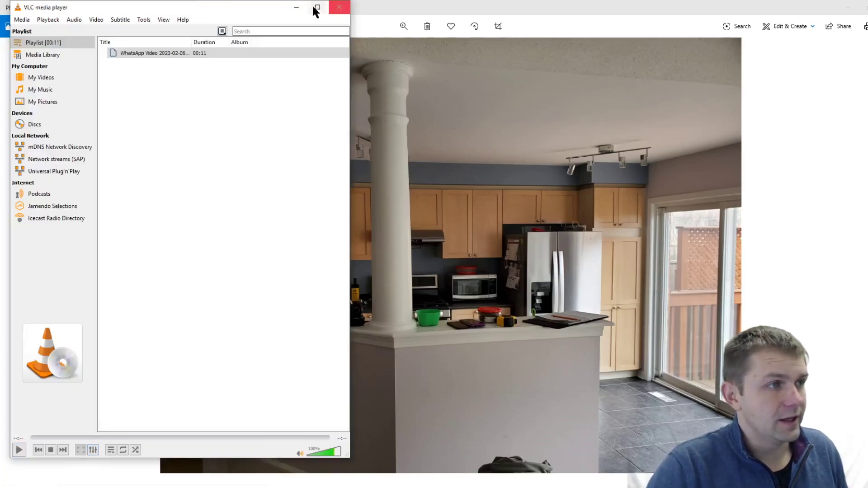
pyautogui.click(337, 8)
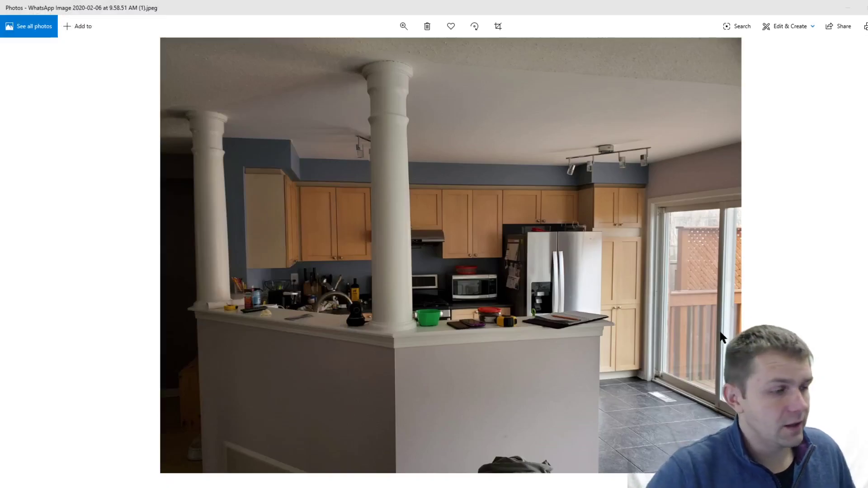
pyautogui.hotkey('alt', 'Tab')
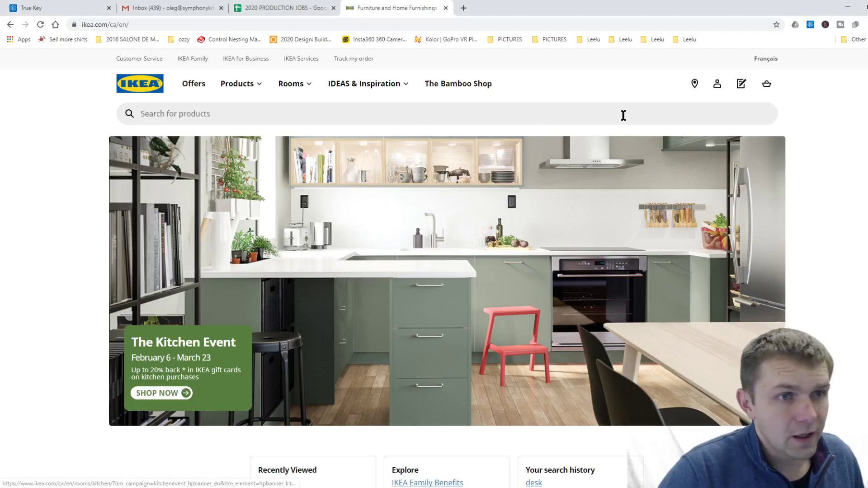
# Log in to the IKEA account with the saved True Key credentials, then return to the kitchen photo.
pyautogui.click(717, 86)
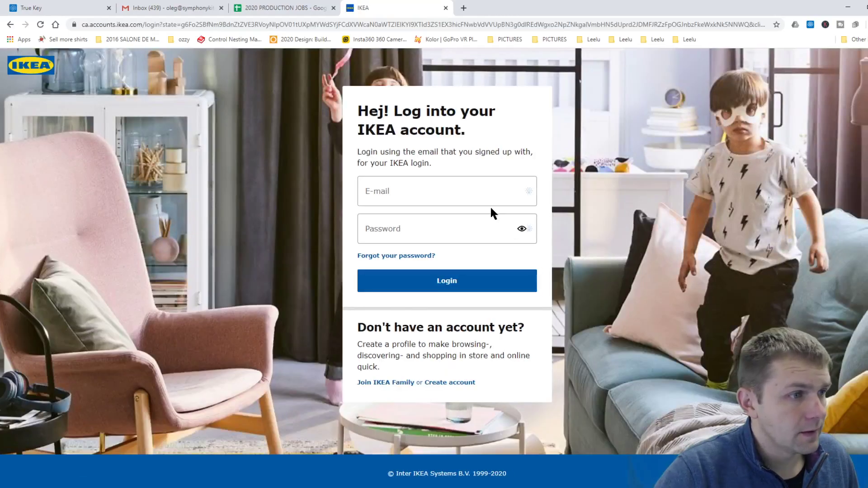
pyautogui.click(471, 193)
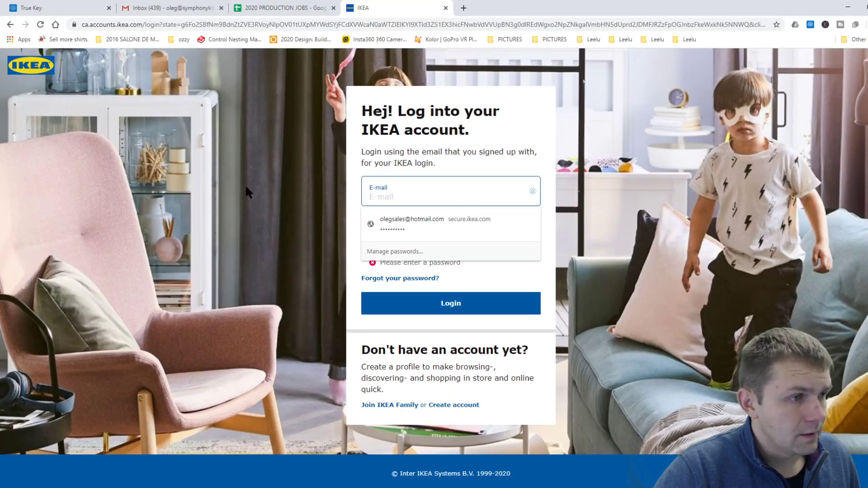
pyautogui.click(533, 192)
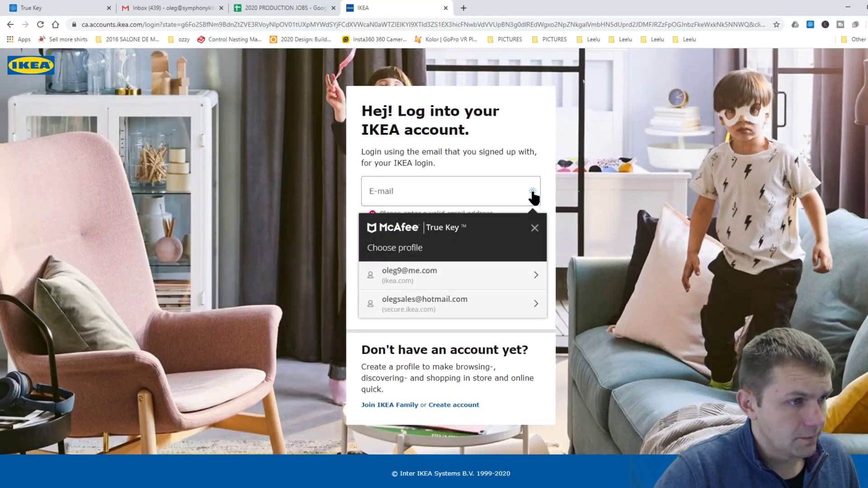
pyautogui.click(441, 276)
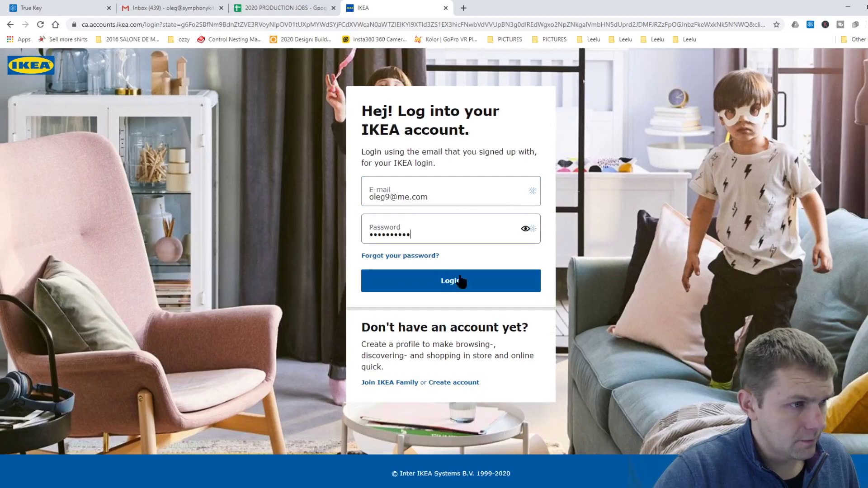
pyautogui.click(431, 278)
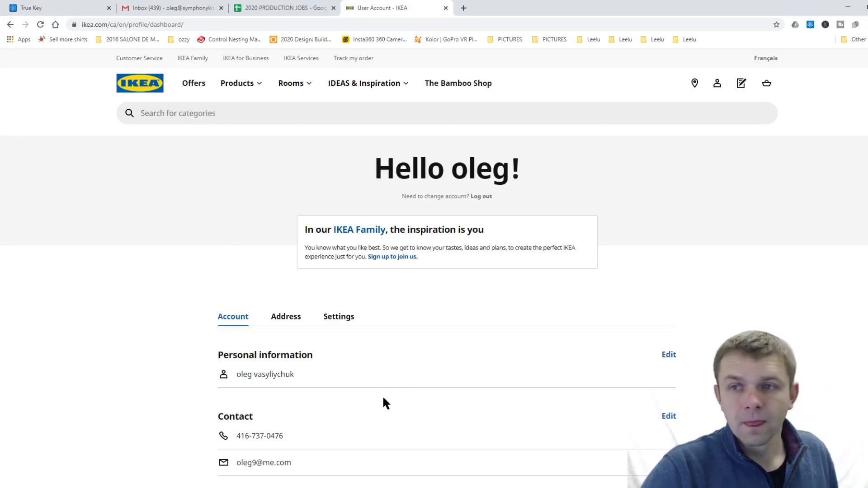
pyautogui.hotkey('alt', 'Tab')
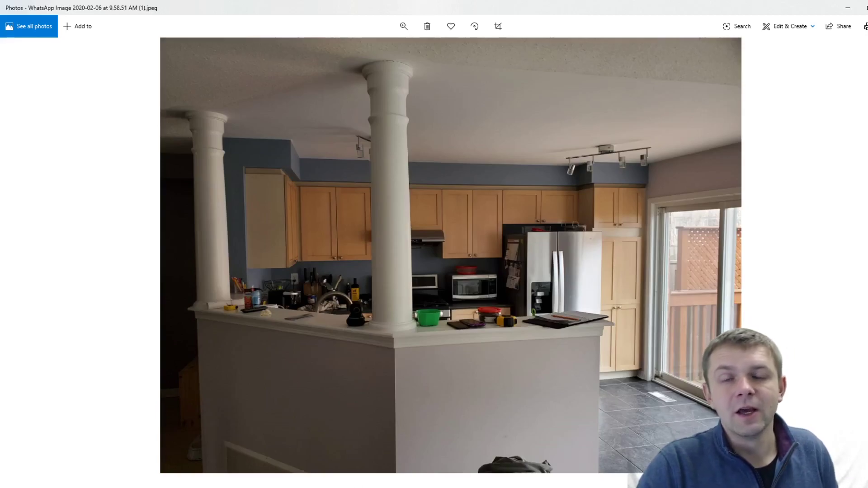
pyautogui.moveTo(380, 484)
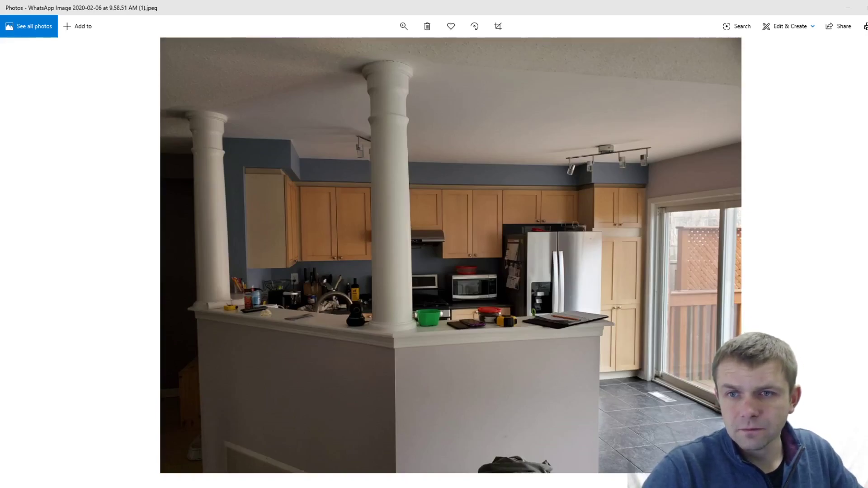
# Bring the SET UP.dxf drawing in AutoCAD to the front and maximize its window.
pyautogui.hotkey('alt', 'Tab')
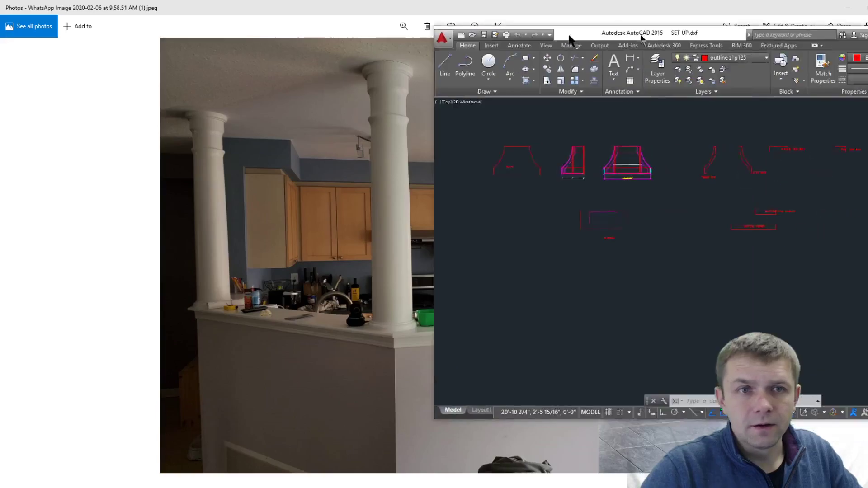
pyautogui.moveTo(679, 28); pyautogui.dragTo(634, 31)
pyautogui.click(735, 27)
pyautogui.scroll(-2, 411, 273)
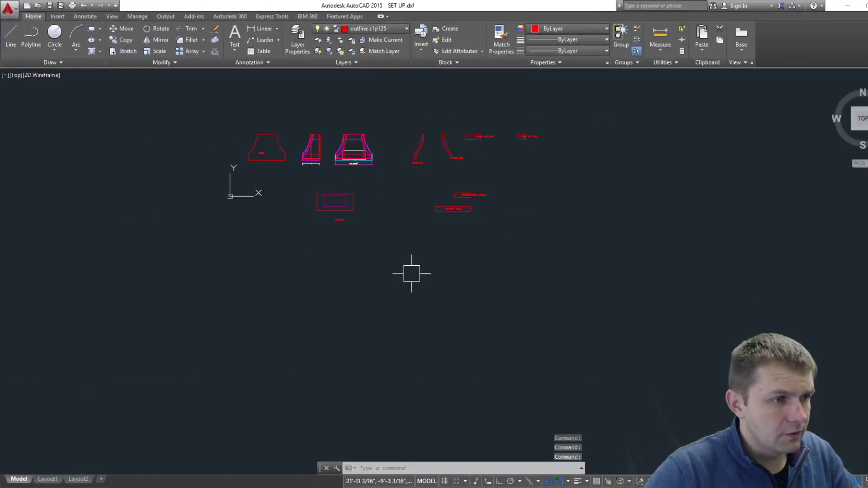
pyautogui.scroll(5, 395, 295)
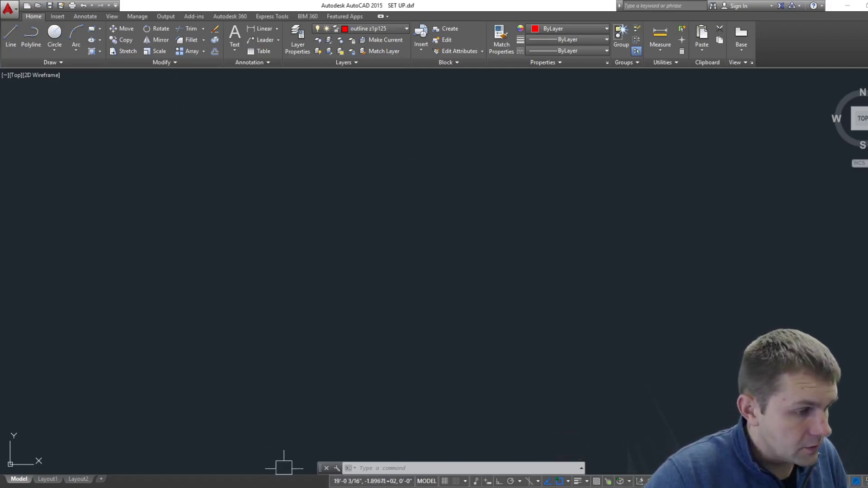
# Compute 149.5 + 12.5 = 162 in Calculator.
pyautogui.write('1')
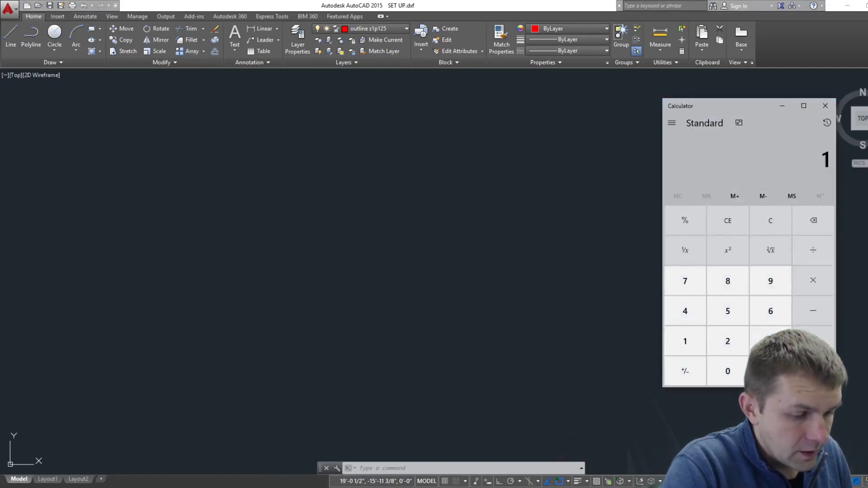
pyautogui.write('49.5 + 12.5')
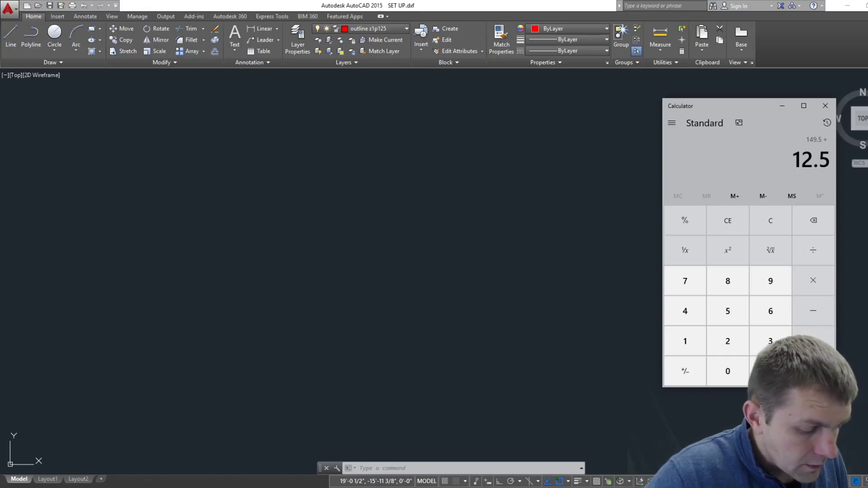
pyautogui.moveTo(311, 486)
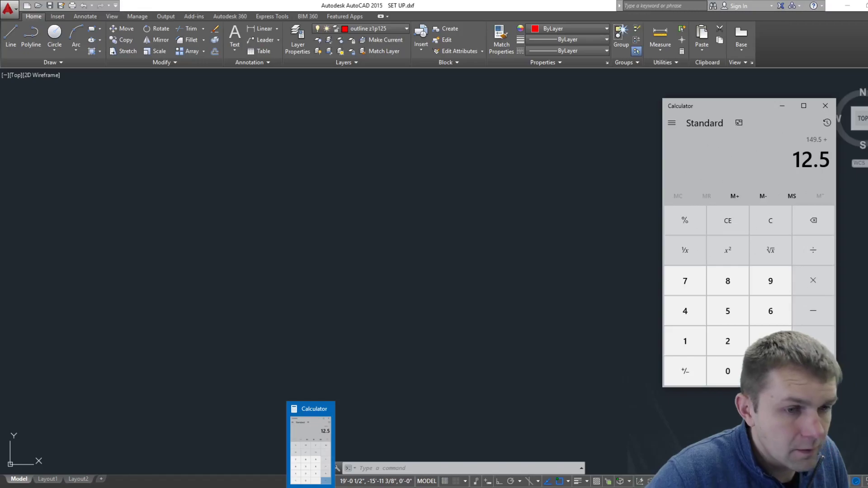
pyautogui.press('Return')
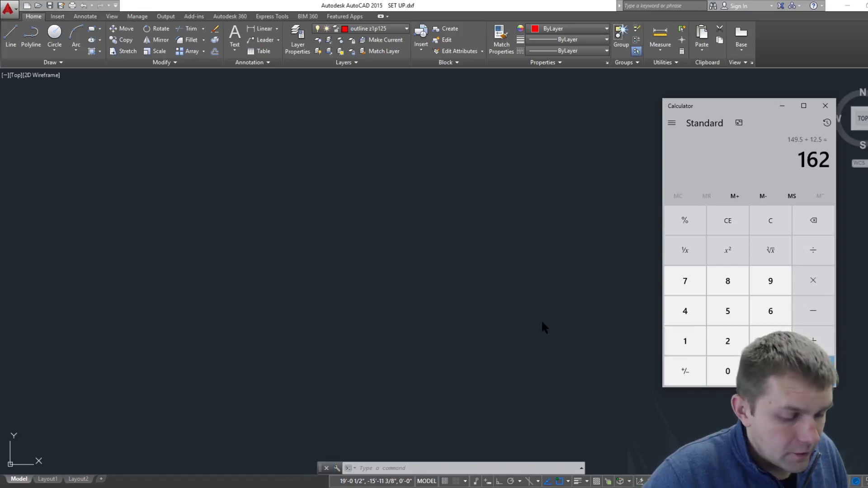
# Start the outline with Ortho on: a 30-unit vertical line, then 162 across.
pyautogui.hotkey('alt', 'Tab')
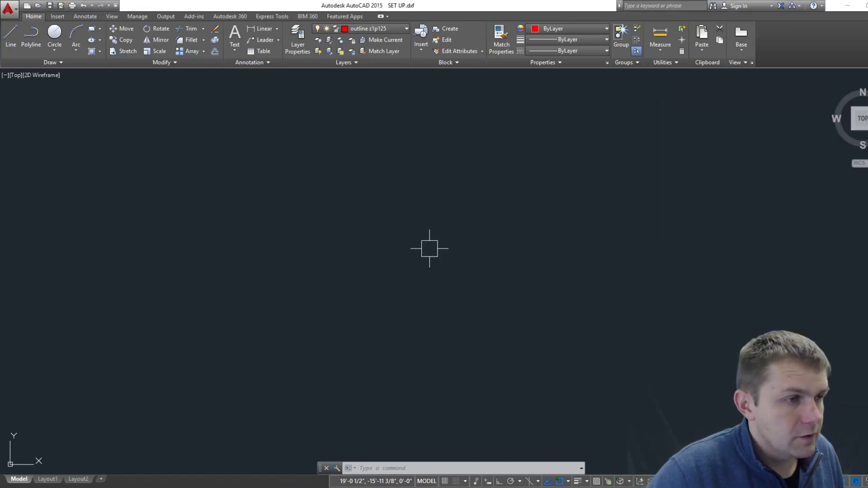
pyautogui.write('l')
pyautogui.press('Return')
pyautogui.click(479, 329)
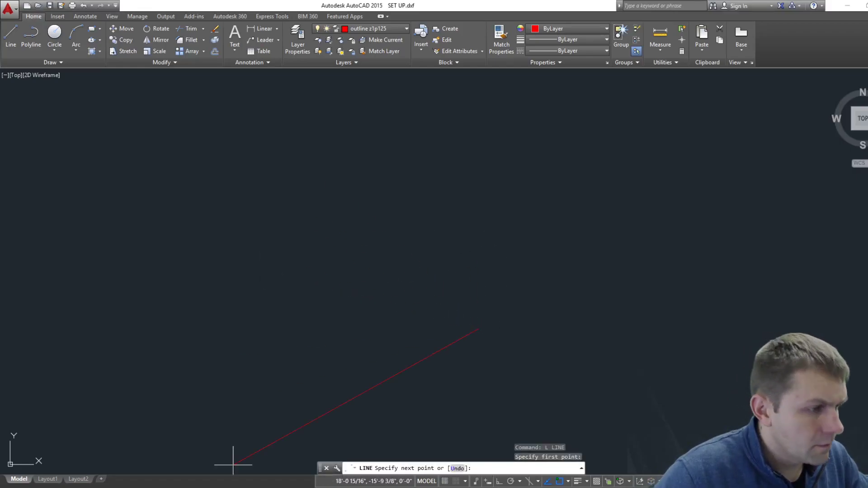
pyautogui.press('F8')
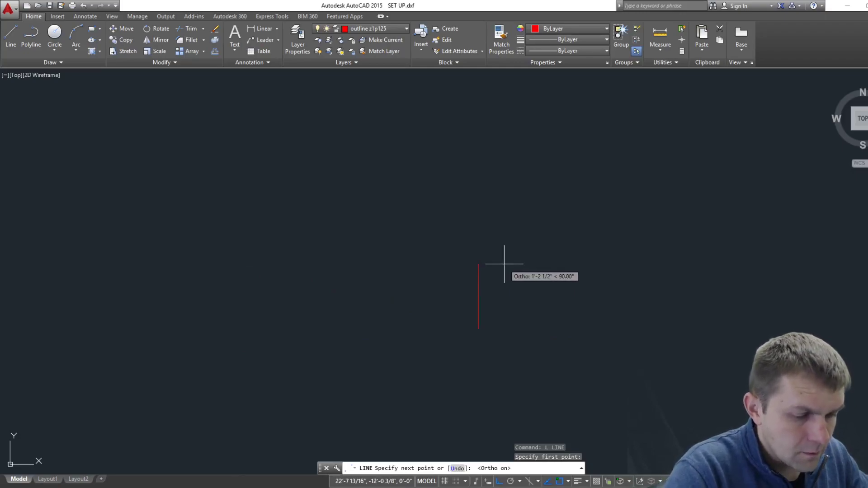
pyautogui.write('30')
pyautogui.press('Return')
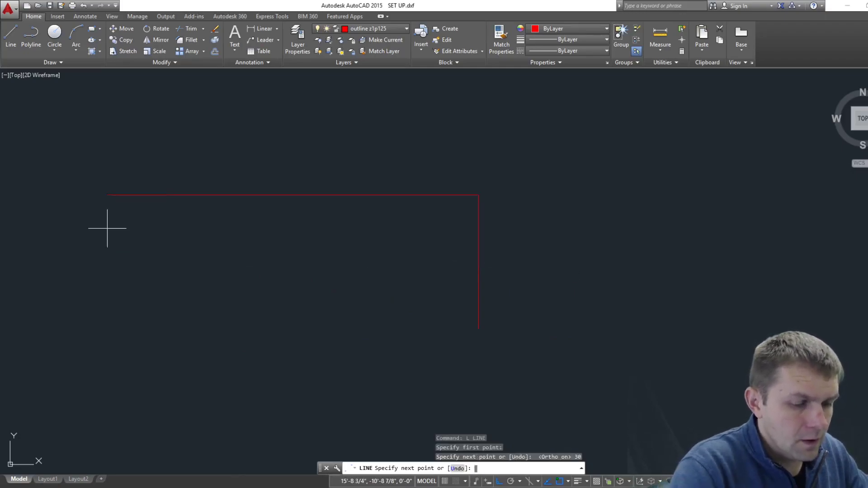
pyautogui.write('162')
pyautogui.press('Return')
# Continue with 76 down, 48 across and 48 down, then close with a diagonal to the corner.
pyautogui.scroll(-5, 291, 248)
pyautogui.scroll(2, 153, 313)
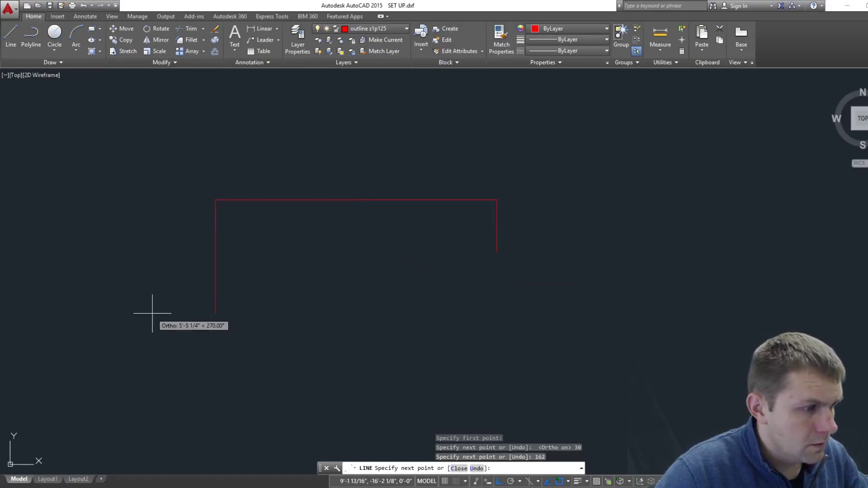
pyautogui.write('76')
pyautogui.press('Return')
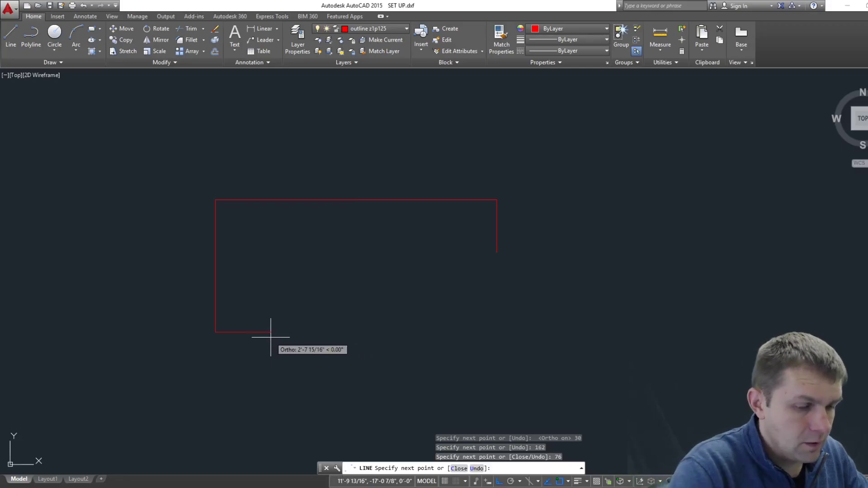
pyautogui.write('48')
pyautogui.press('Return')
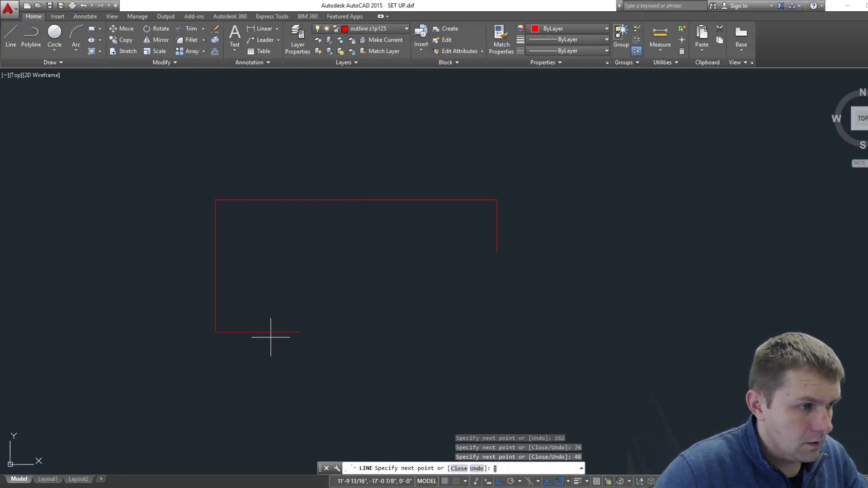
pyautogui.write('48')
pyautogui.press('Return')
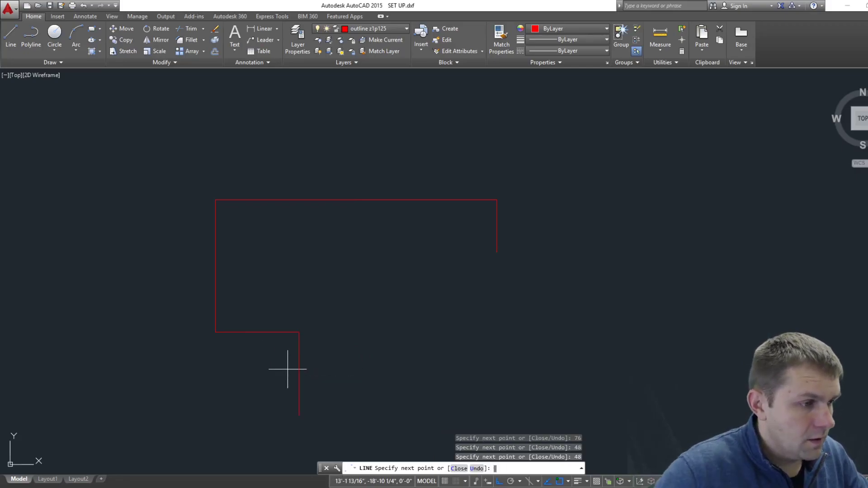
pyautogui.click(211, 324)
pyautogui.press('Escape')
pyautogui.click(276, 28)
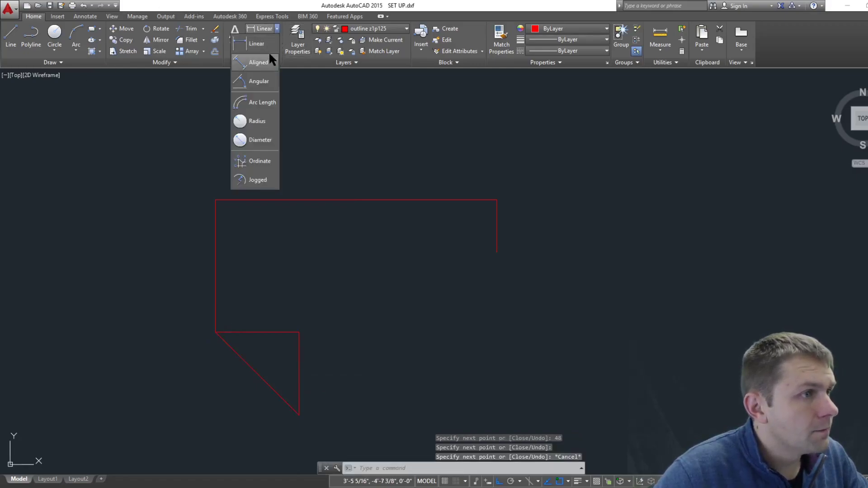
pyautogui.click(256, 79)
pyautogui.click(216, 333)
pyautogui.click(297, 414)
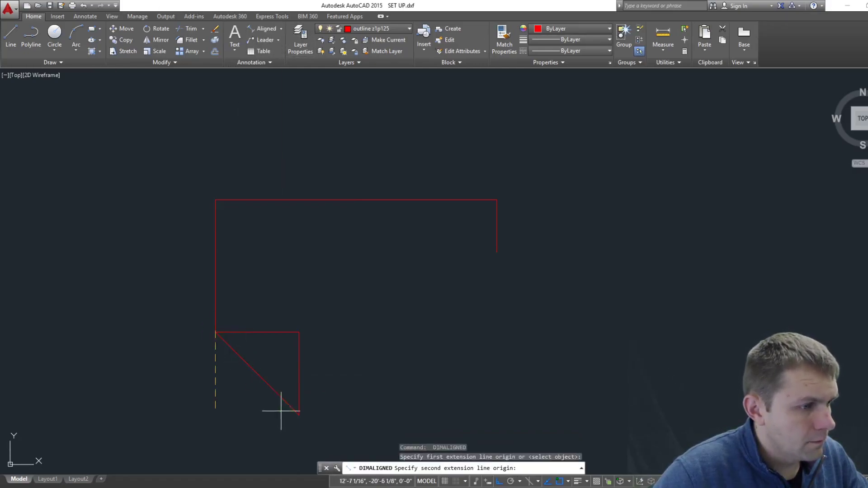
pyautogui.scroll(5, 209, 416)
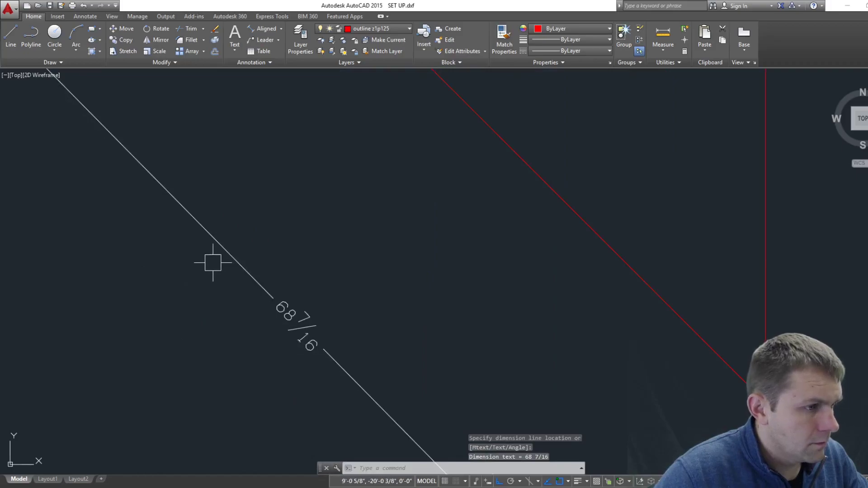
pyautogui.scroll(-2, 213, 258)
pyautogui.click(232, 261)
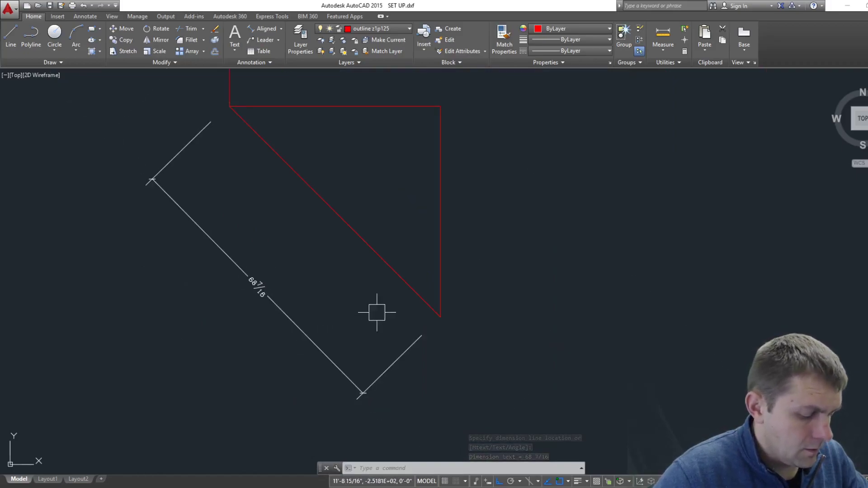
pyautogui.press('Escape')
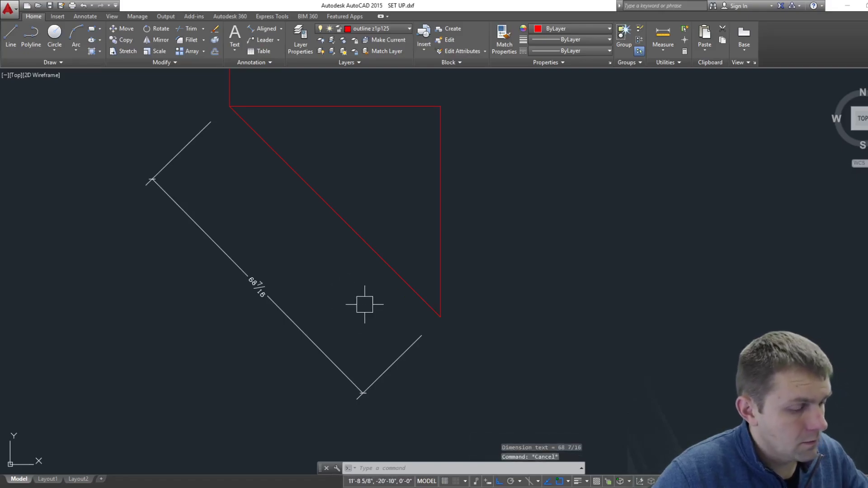
# Draw a small 3×3-inch square in the outline's top-right corner.
pyautogui.write('l')
pyautogui.press('Return')
pyautogui.click(440, 107)
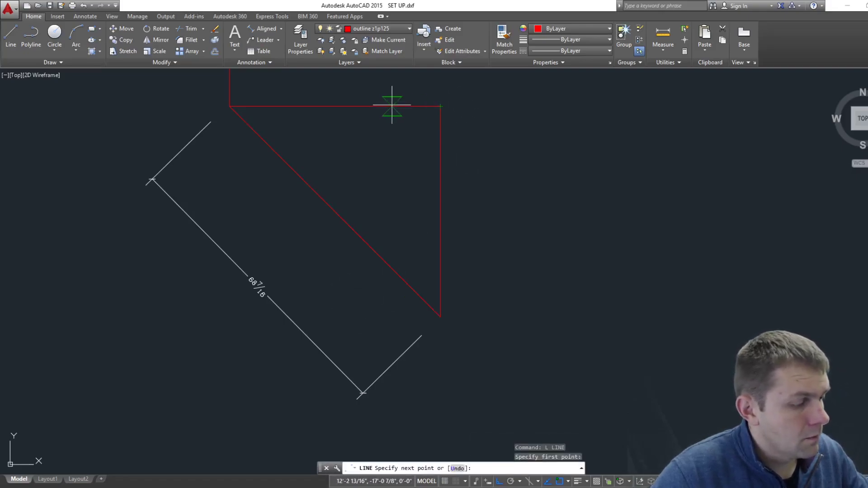
pyautogui.write('3')
pyautogui.press('Return')
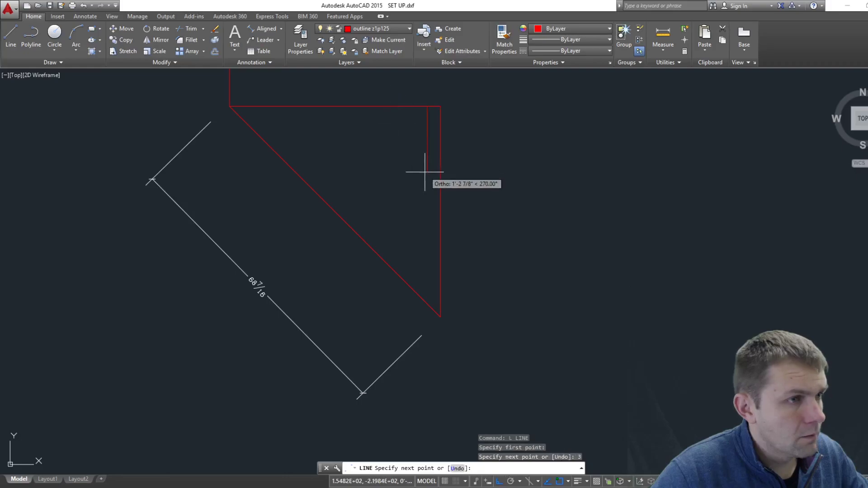
pyautogui.scroll(4, 430, 143)
pyautogui.write('3')
pyautogui.press('Return')
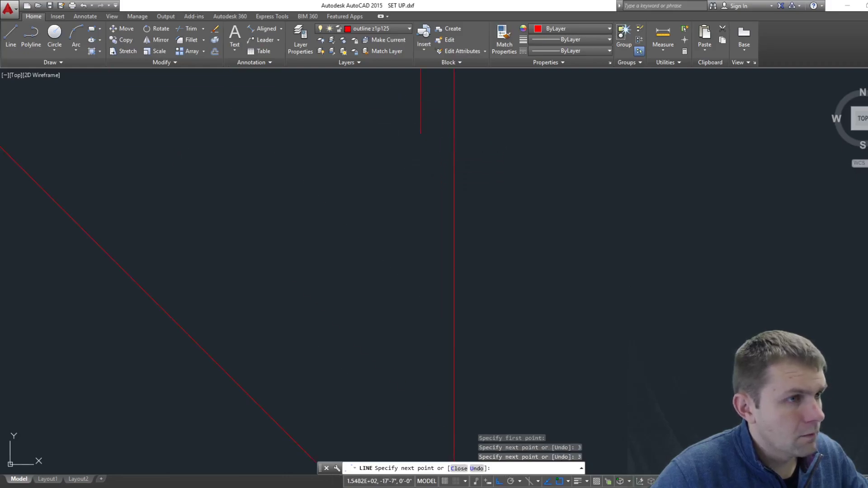
pyautogui.scroll(-2, 455, 192)
pyautogui.click(454, 134)
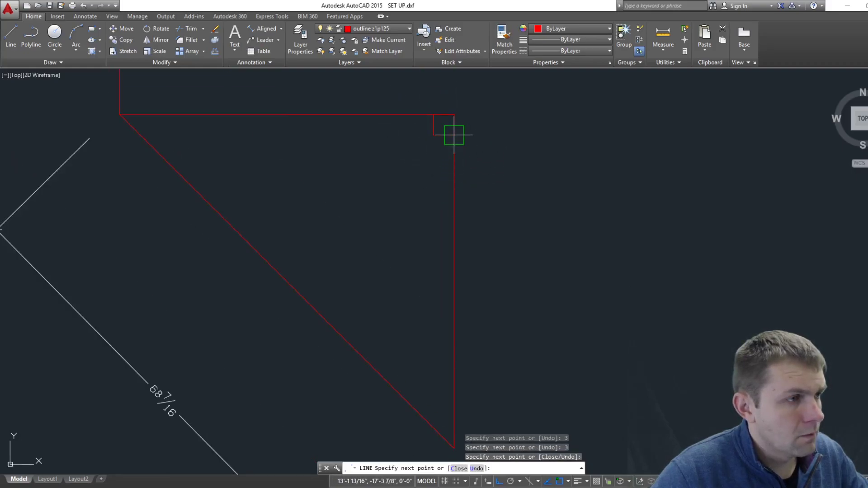
pyautogui.press('Escape')
# Draw a vertical line 3 inches inside the right edge, from the top edge down past the diagonal.
pyautogui.scroll(-2, 457, 139)
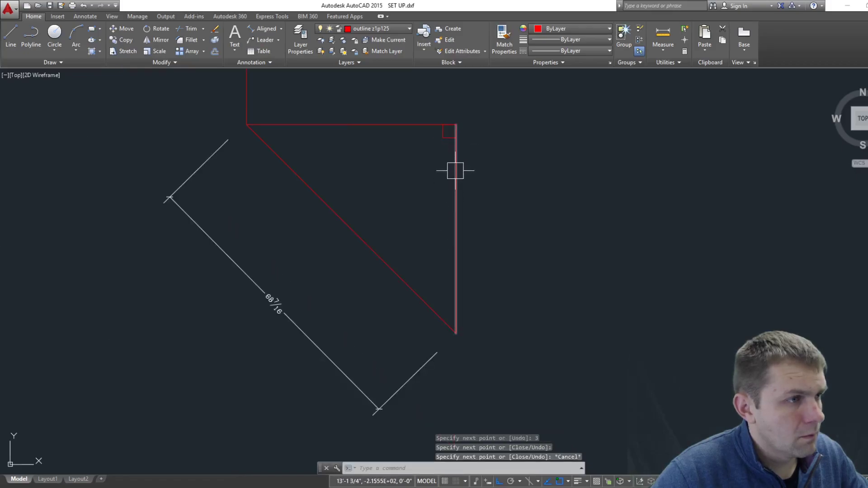
pyautogui.press('Escape')
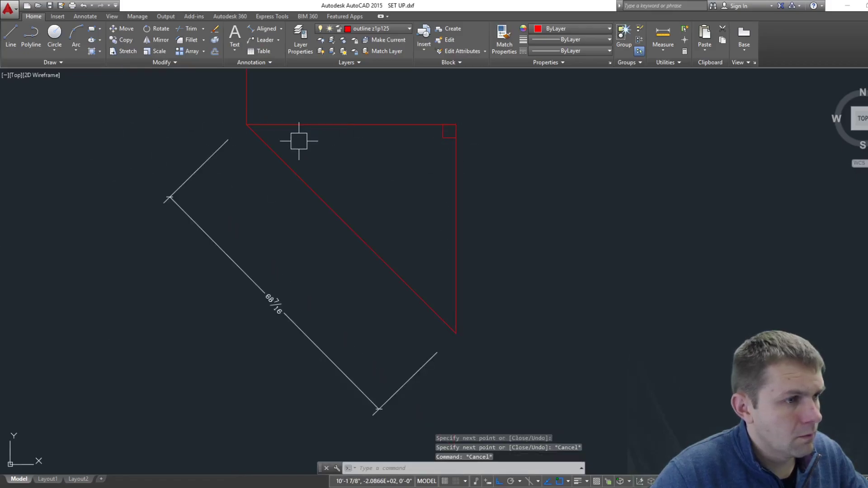
pyautogui.write('l')
pyautogui.press('Return')
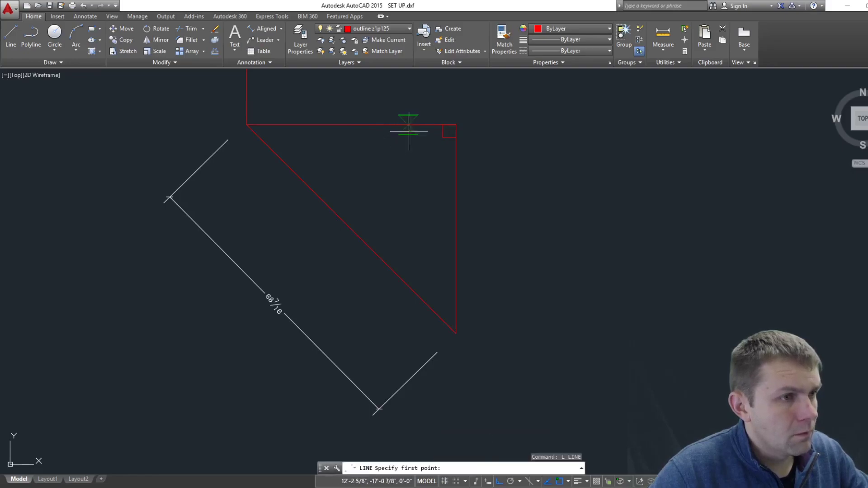
pyautogui.click(443, 125)
pyautogui.click(442, 402)
pyautogui.press('Escape')
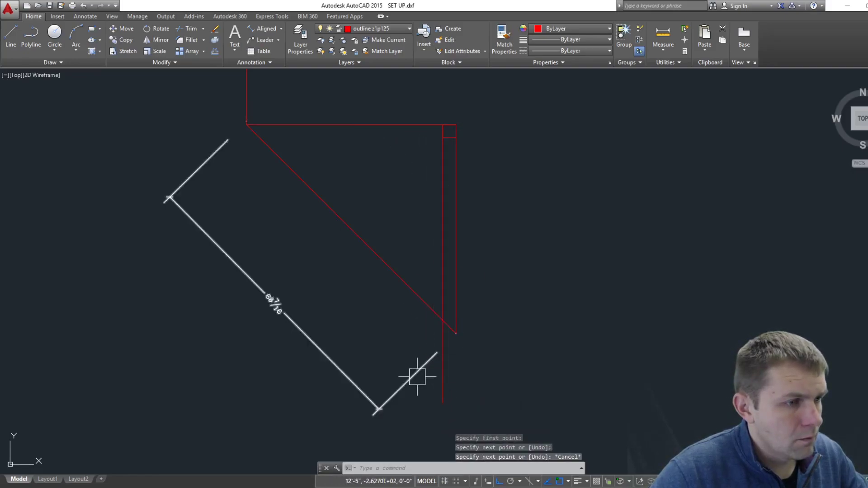
pyautogui.click(417, 376)
pyautogui.scroll(-4, 355, 324)
pyautogui.scroll(6, 341, 330)
# Stretch the diagonal dimension's endpoint onto the new vertical line.
pyautogui.click(341, 330)
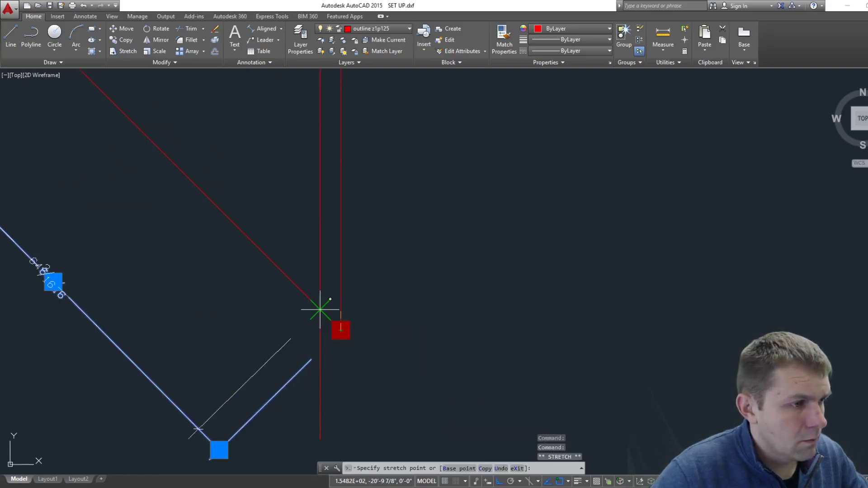
pyautogui.click(321, 310)
pyautogui.press('Escape')
pyautogui.scroll(-2, 363, 310)
pyautogui.scroll(6, 196, 297)
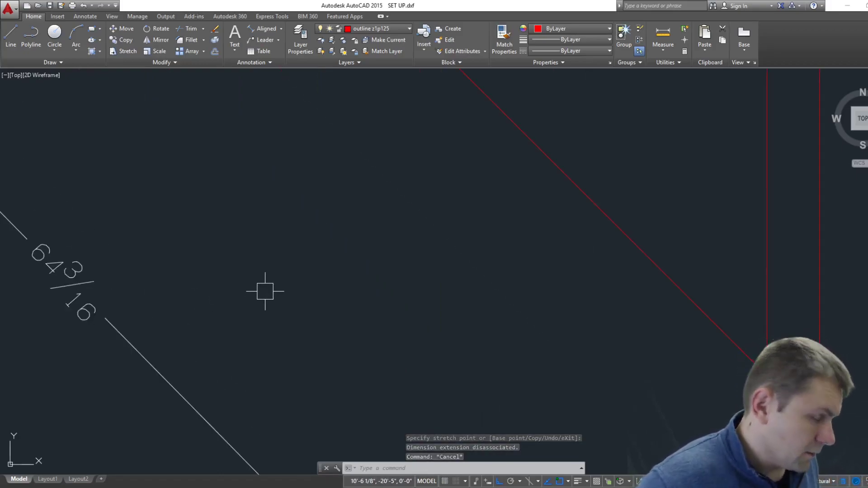
pyautogui.scroll(-6, 265, 292)
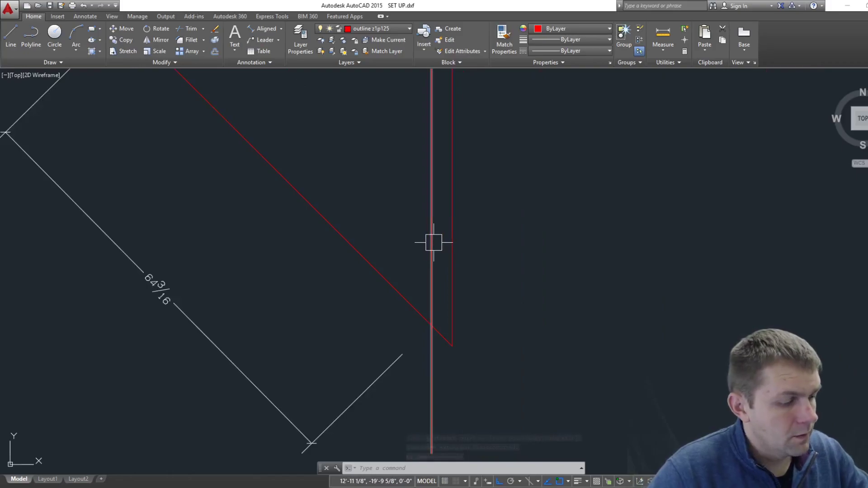
# Offset a copy of the vertical line inward and refit the dimension end to it.
pyautogui.write('g')
pyautogui.click(434, 243)
pyautogui.click(316, 195)
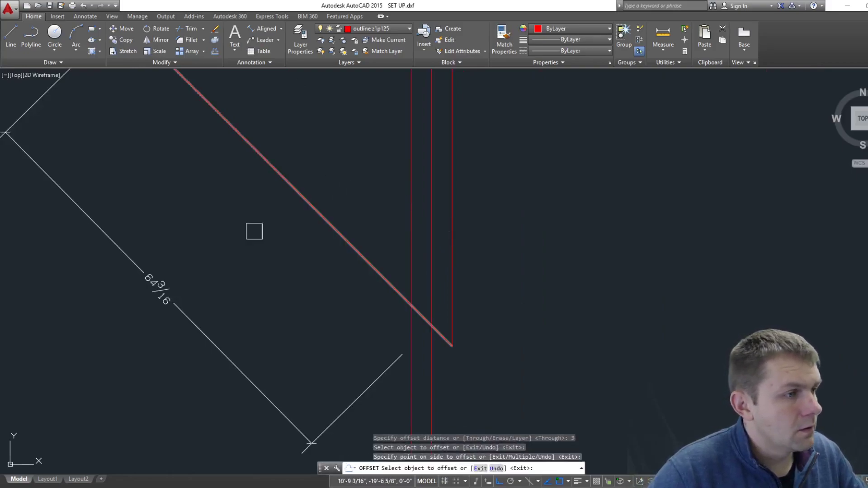
pyautogui.click(348, 405)
pyautogui.press('Escape')
pyautogui.click(409, 336)
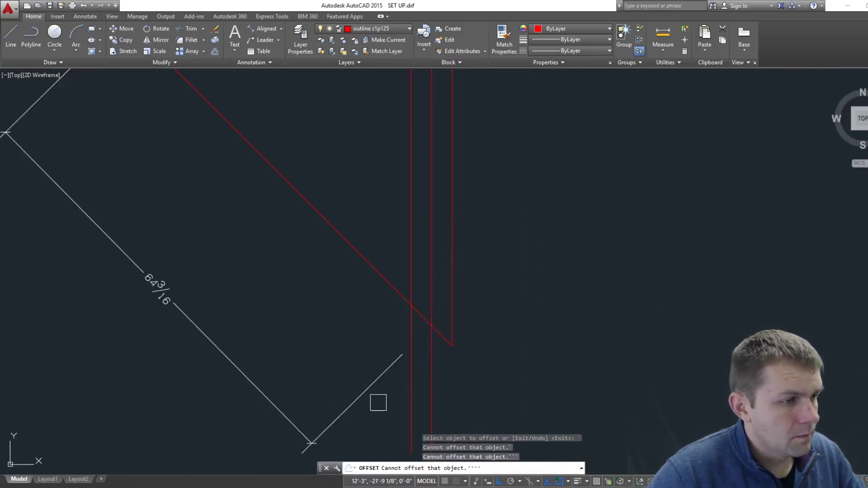
pyautogui.click(379, 406)
pyautogui.click(431, 331)
pyautogui.press('Escape')
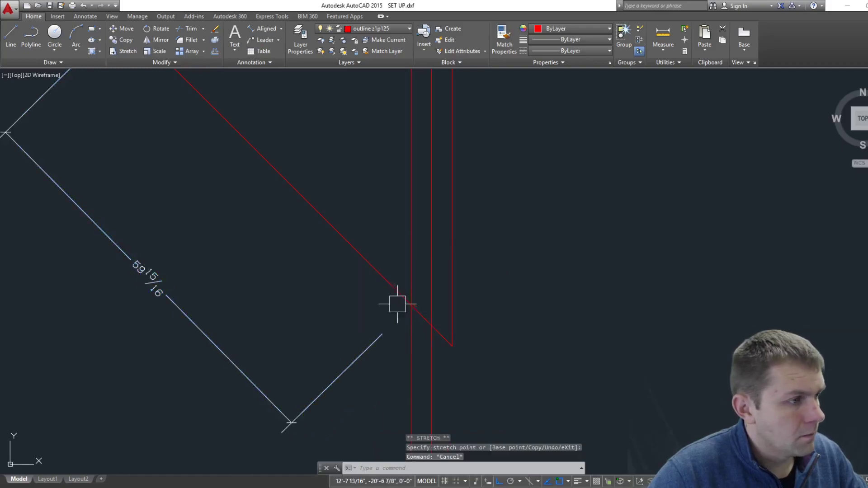
# Offset a vertical line by 1 inch and move the dimension endpoint to the new intersection.
pyautogui.write('o')
pyautogui.press('Return')
pyautogui.write('1')
pyautogui.press('Return')
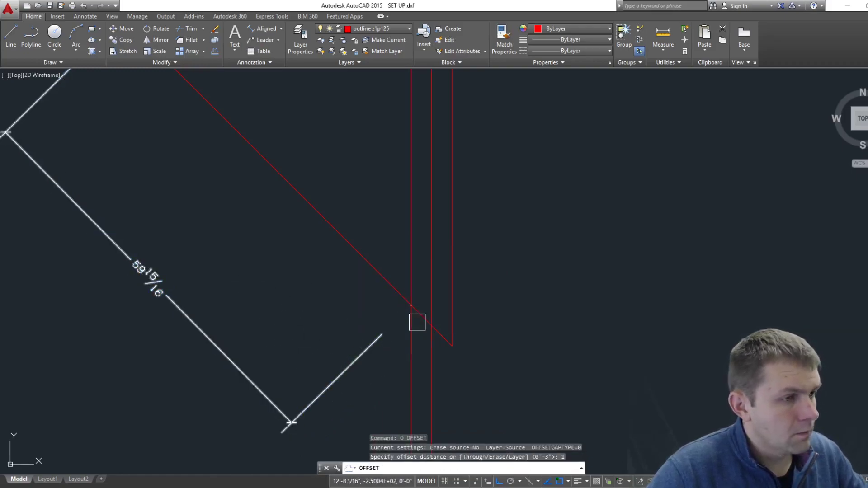
pyautogui.click(411, 259)
pyautogui.press('Escape')
pyautogui.click(387, 398)
pyautogui.click(378, 330)
pyautogui.scroll(1, 311, 349)
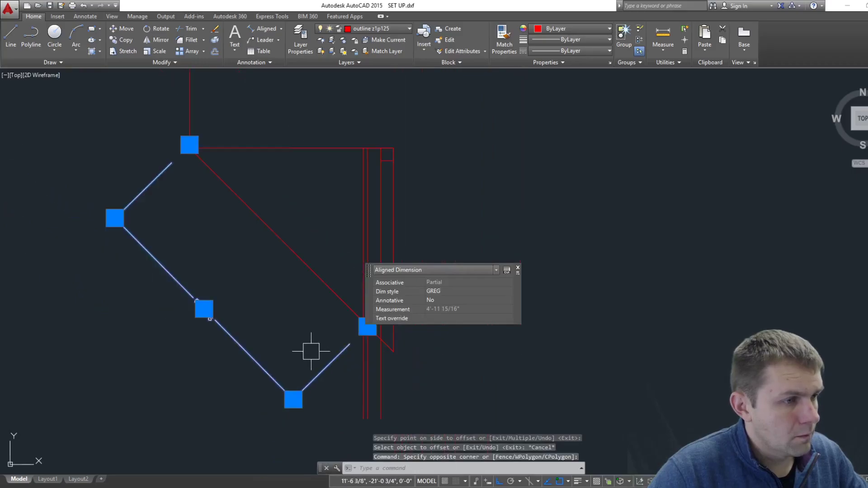
pyautogui.scroll(3, 370, 328)
pyautogui.click(379, 261)
pyautogui.press('Escape')
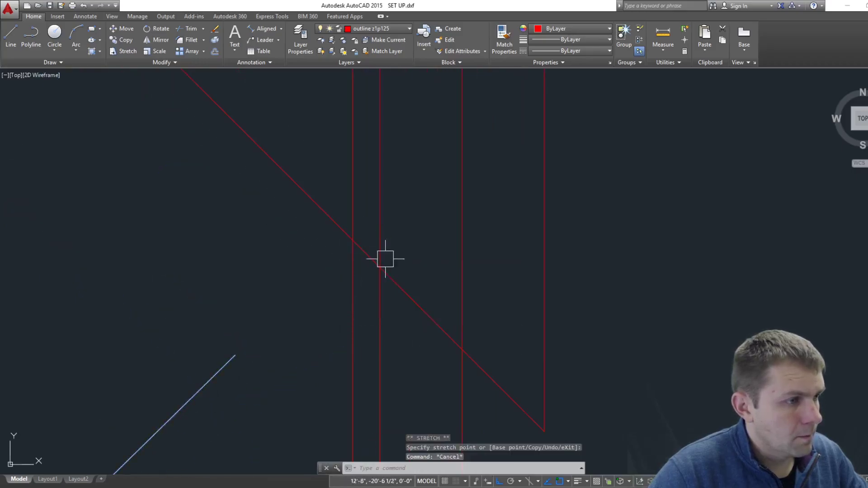
pyautogui.scroll(-4, 385, 334)
pyautogui.scroll(-1, 385, 334)
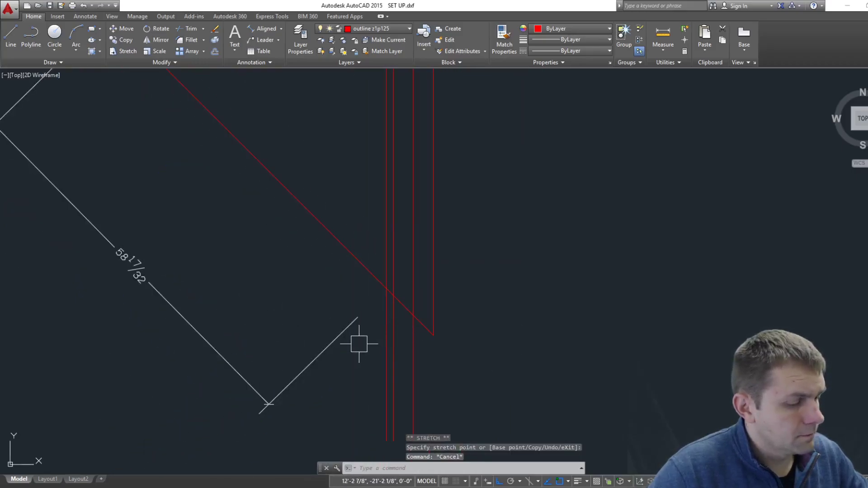
# Set the OFFSET distance to 0.5 inch.
pyautogui.write('o')
pyautogui.press('Return')
pyautogui.write('.5')
pyautogui.press('Return')
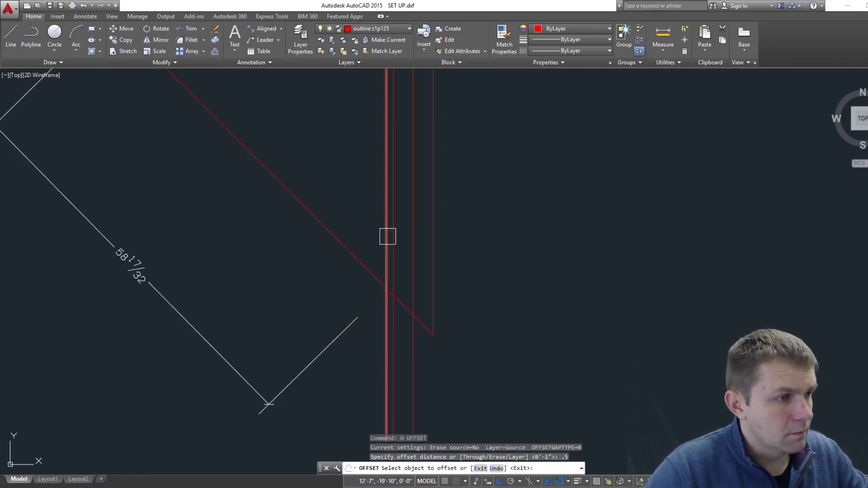
pyautogui.press('Escape')
# Refit both ends of the diagonal dimension to the line and diagonal intersections.
pyautogui.click(388, 237)
pyautogui.click(333, 303)
pyautogui.scroll(2, 362, 298)
pyautogui.click(372, 276)
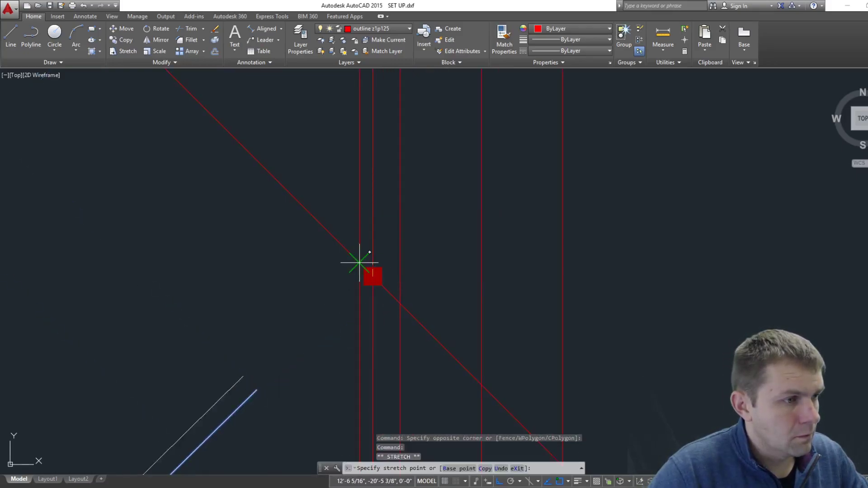
pyautogui.click(360, 263)
pyautogui.scroll(2, 217, 353)
pyautogui.click(259, 321)
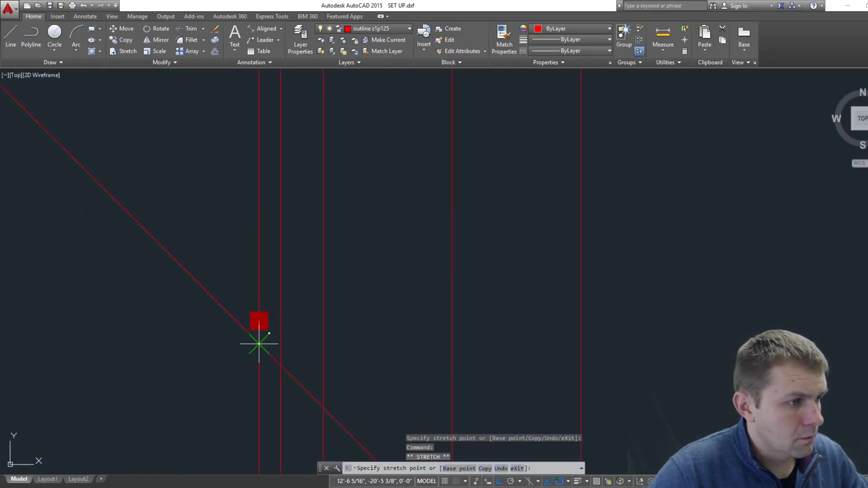
pyautogui.click(260, 344)
pyautogui.press('Escape')
pyautogui.scroll(-3, 398, 289)
pyautogui.scroll(4, 319, 331)
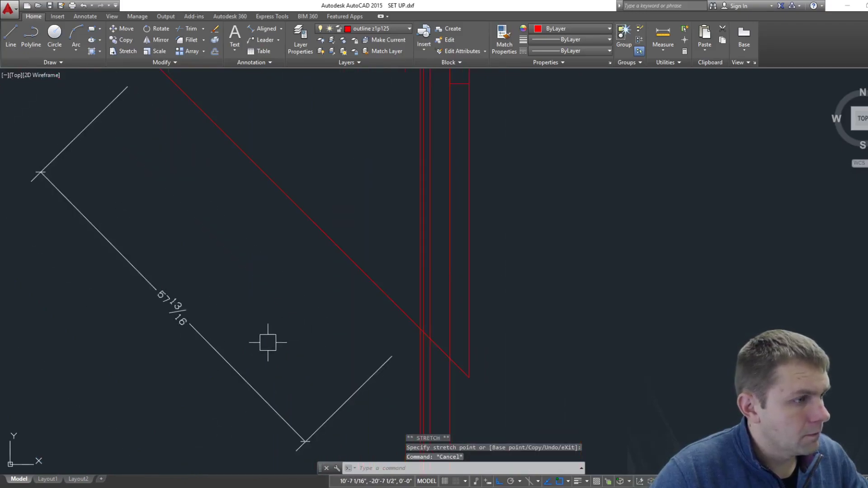
pyautogui.scroll(-3, 294, 335)
pyautogui.scroll(3, 283, 338)
# Offset the vertical line by 0.5 inch.
pyautogui.write('o')
pyautogui.press('Return')
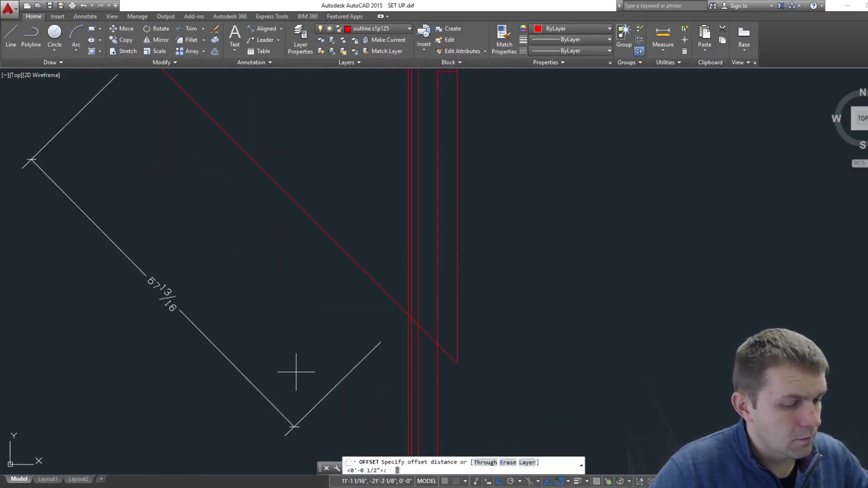
pyautogui.press('Return')
pyautogui.click(407, 290)
pyautogui.scroll(3, 407, 291)
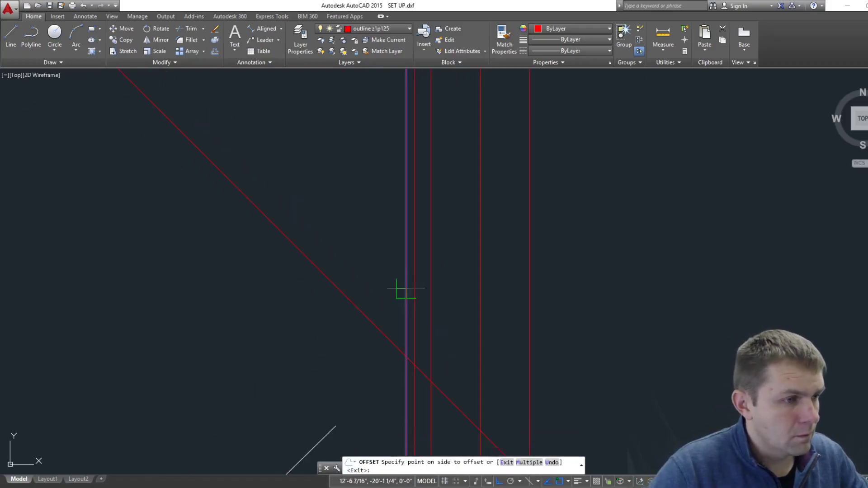
pyautogui.click(406, 290)
pyautogui.scroll(-1, 406, 289)
pyautogui.press('Escape')
# Move the diagonal dimension's endpoint onto the new 0.5-inch offset line.
pyautogui.click(310, 407)
pyautogui.click(281, 349)
pyautogui.scroll(3, 281, 349)
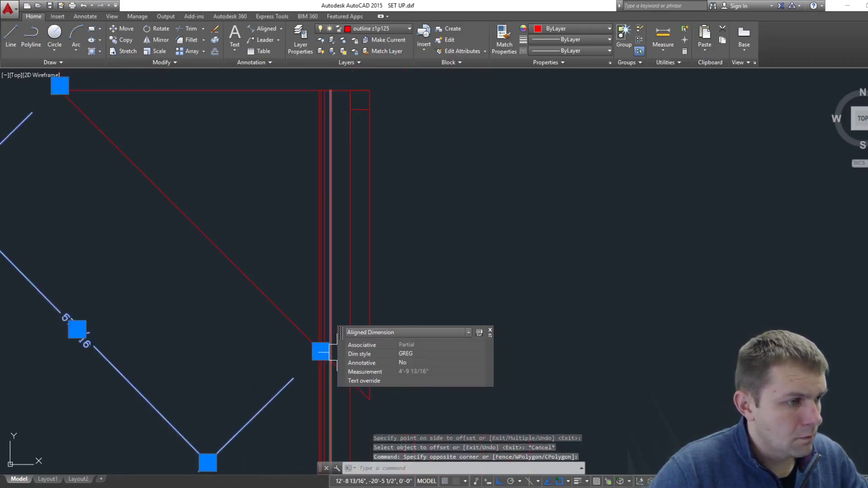
pyautogui.scroll(6, 321, 352)
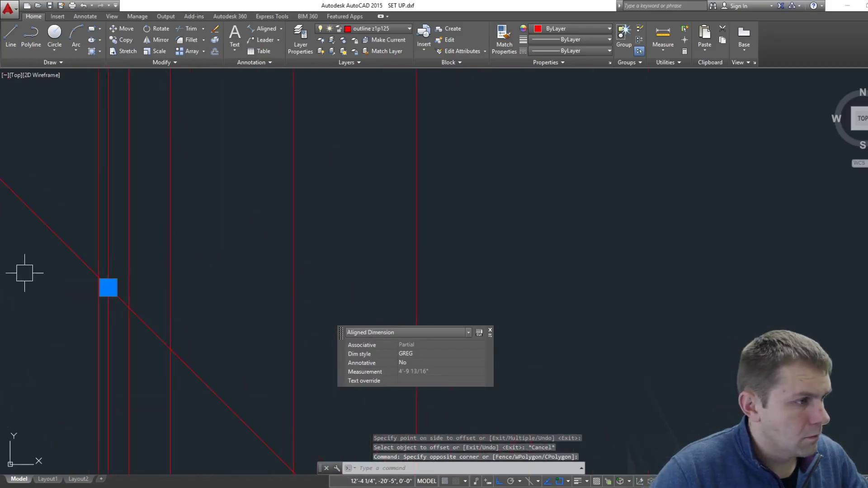
pyautogui.scroll(3, 25, 273)
pyautogui.click(235, 310)
pyautogui.press('Escape')
# Erase four of the trial vertical lines, keeping one across the diagonal.
pyautogui.scroll(-4, 278, 316)
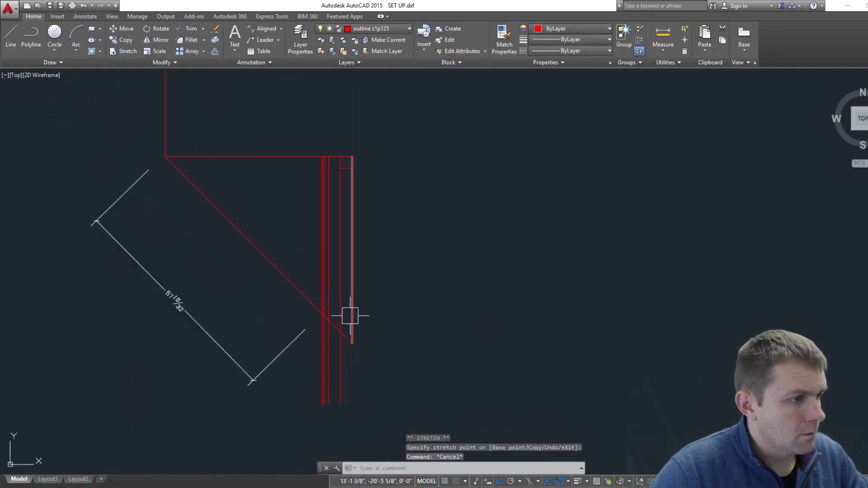
pyautogui.scroll(2, 197, 315)
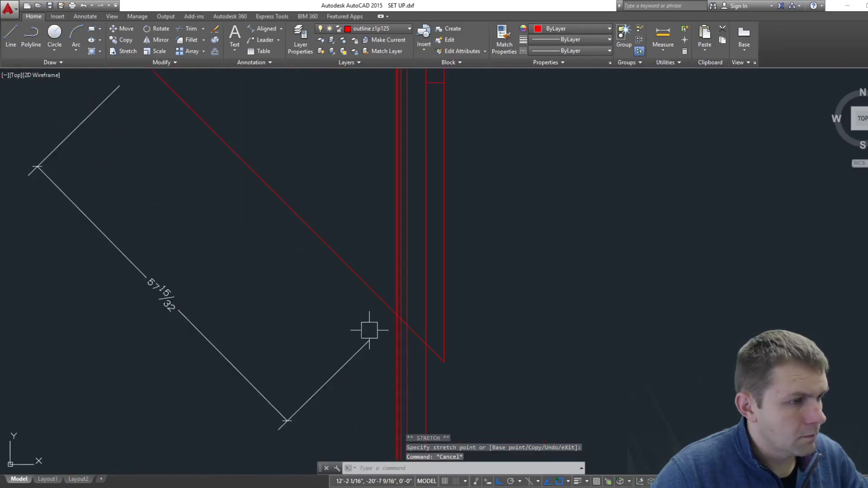
pyautogui.scroll(3, 407, 324)
pyautogui.click(409, 320)
pyautogui.click(320, 260)
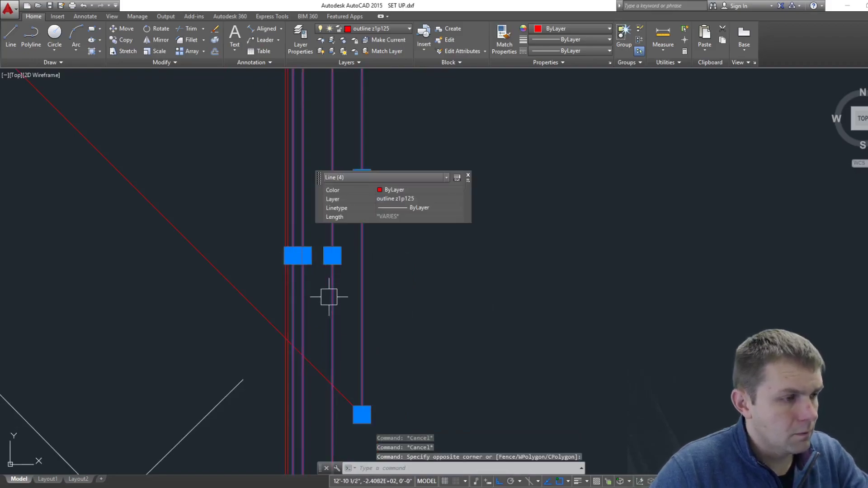
pyautogui.press('Delete')
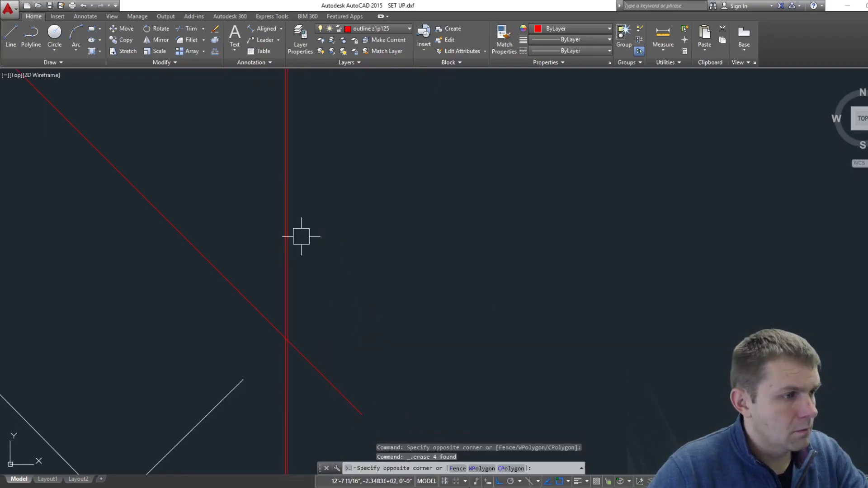
# Delete the leftover vertical line beside the red outline.
pyautogui.click(301, 237)
pyautogui.click(283, 195)
pyautogui.press('Delete')
pyautogui.scroll(-3, 365, 304)
pyautogui.scroll(3, 358, 308)
# Draw a 37-inch horizontal line from the outline's intersection.
pyautogui.write('l')
pyautogui.press('Return')
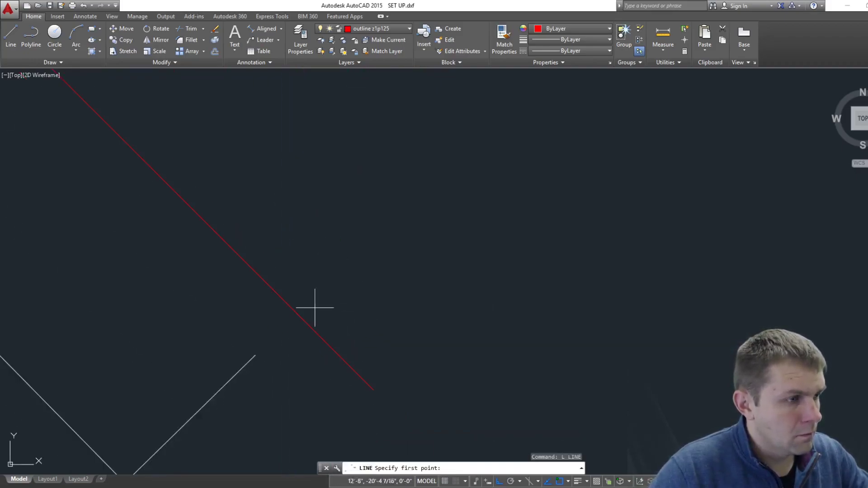
pyautogui.click(294, 314)
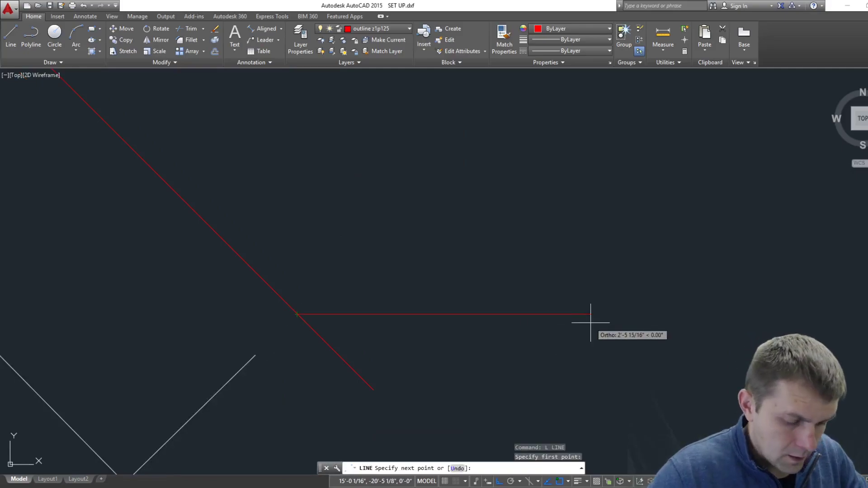
pyautogui.write('37')
pyautogui.press('Return')
pyautogui.press('Escape')
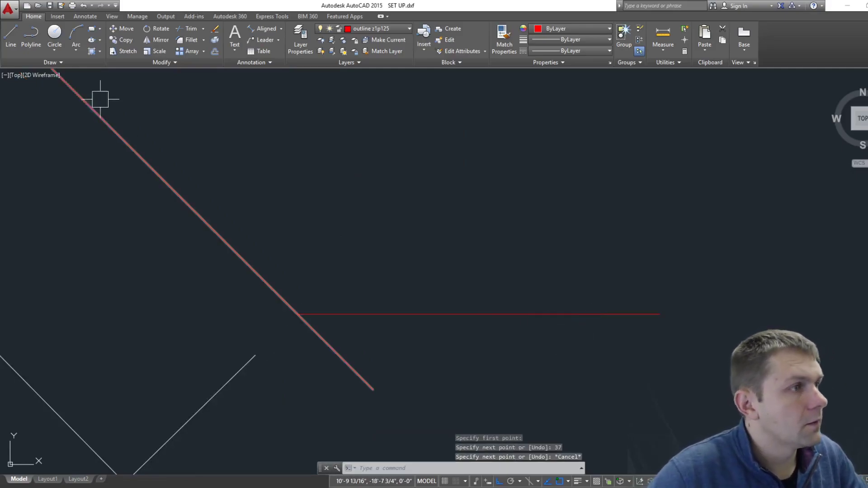
# Fillet the red diagonal with the new horizontal line into a sharp corner.
pyautogui.click(187, 40)
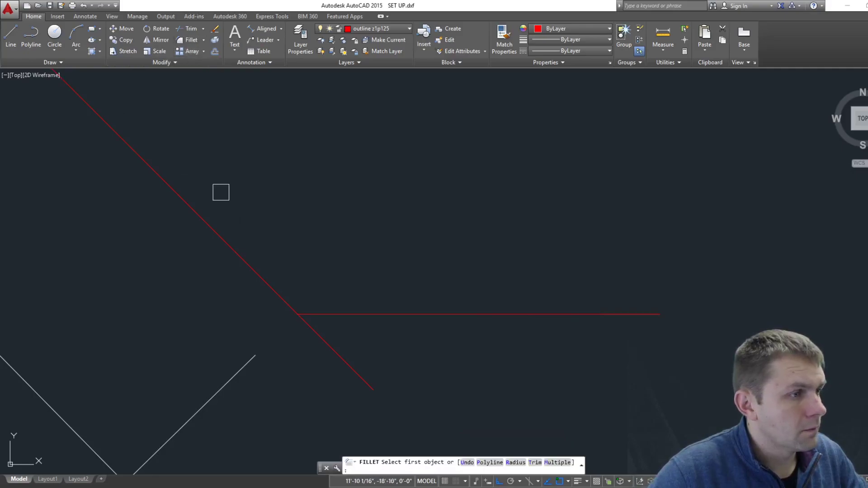
pyautogui.click(267, 285)
pyautogui.click(427, 314)
pyautogui.scroll(-3, 394, 233)
pyautogui.press('Escape')
# Erase the four stray corner lines and the 68 7/16 angled dimension.
pyautogui.click(498, 285)
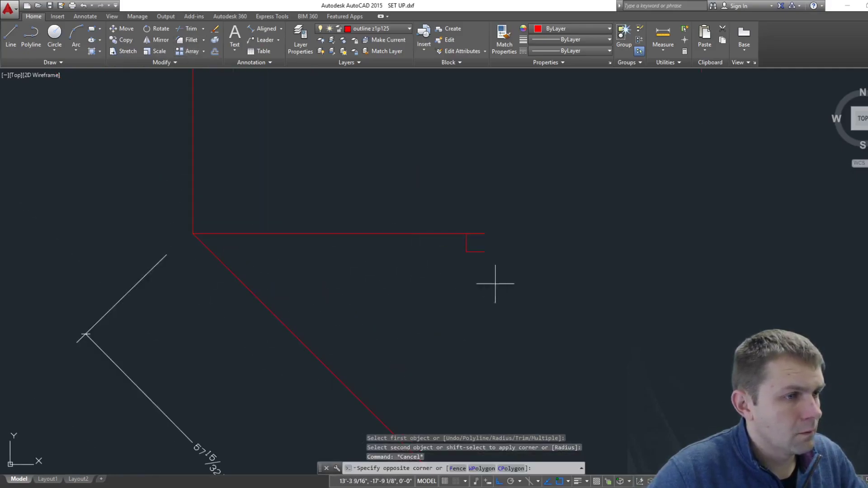
pyautogui.click(417, 174)
pyautogui.press('Delete')
pyautogui.scroll(2, 324, 297)
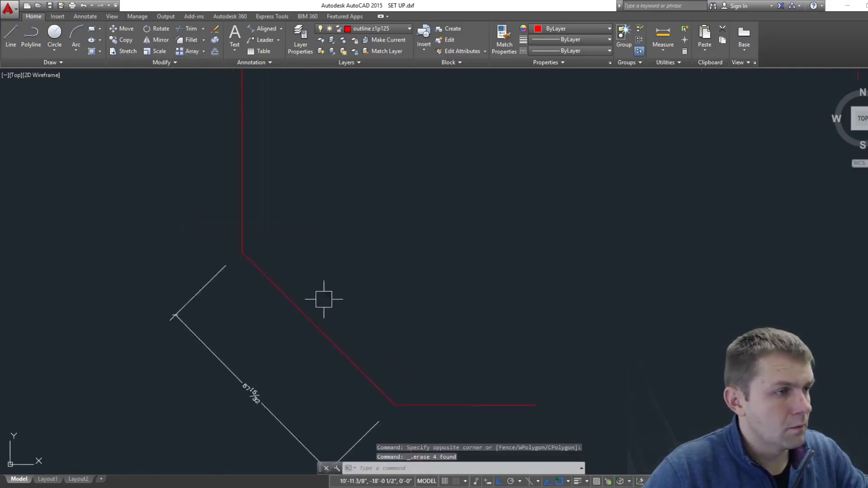
pyautogui.scroll(-2, 436, 289)
pyautogui.press('Escape')
pyautogui.scroll(2, 330, 374)
pyautogui.click(330, 374)
pyautogui.press('Delete')
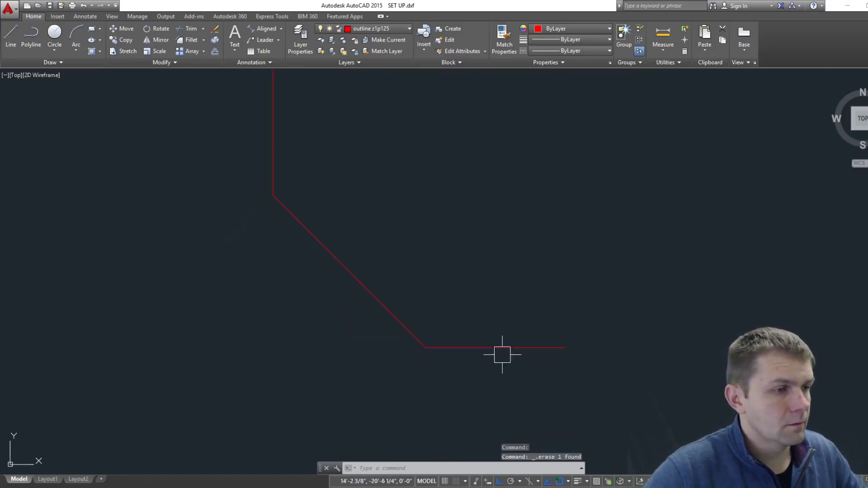
pyautogui.scroll(-2, 502, 355)
pyautogui.write('o')
pyautogui.press('Return')
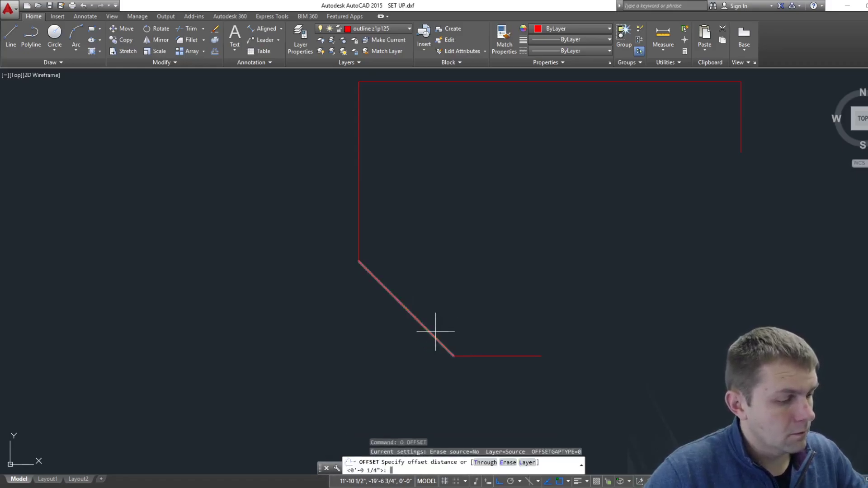
# Offset the top, left, diagonal and bottom outline lines 6 inches outward.
pyautogui.write('6')
pyautogui.press('Return')
pyautogui.scroll(-3, 527, 227)
pyautogui.scroll(3, 536, 281)
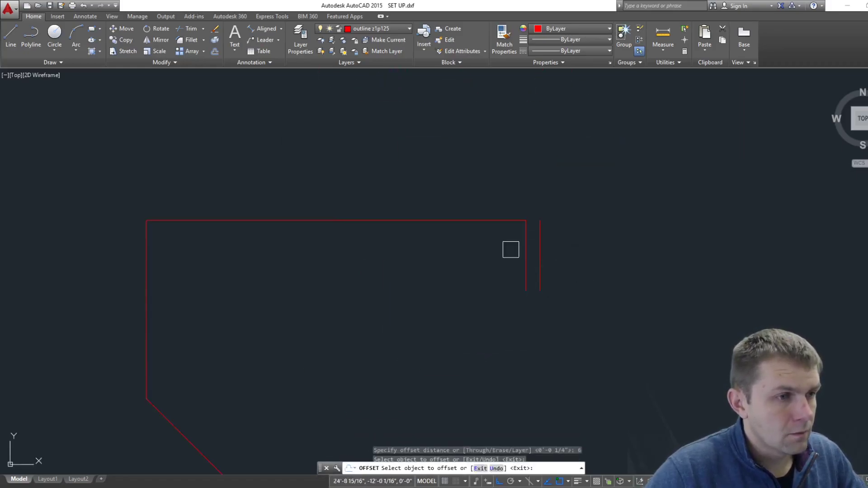
pyautogui.click(497, 220)
pyautogui.click(531, 211)
pyautogui.scroll(-3, 530, 211)
pyautogui.click(290, 258)
pyautogui.click(281, 361)
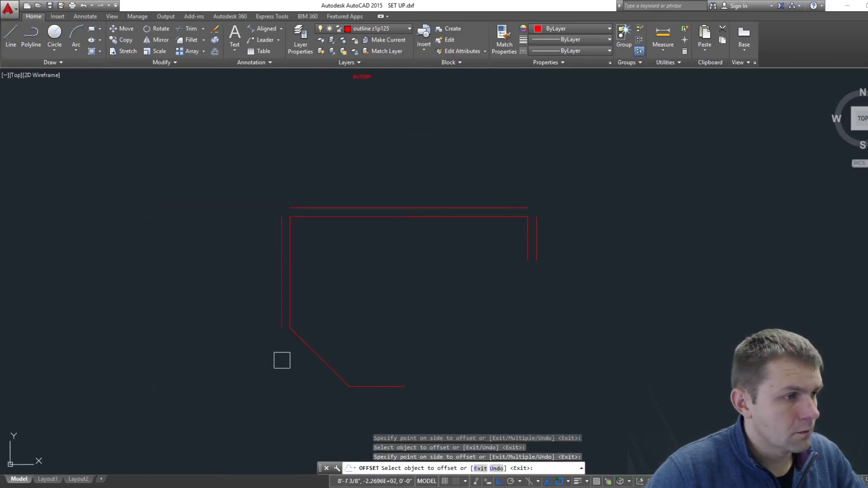
pyautogui.click(312, 351)
pyautogui.click(300, 369)
pyautogui.click(380, 387)
pyautogui.click(387, 401)
pyautogui.press('Escape')
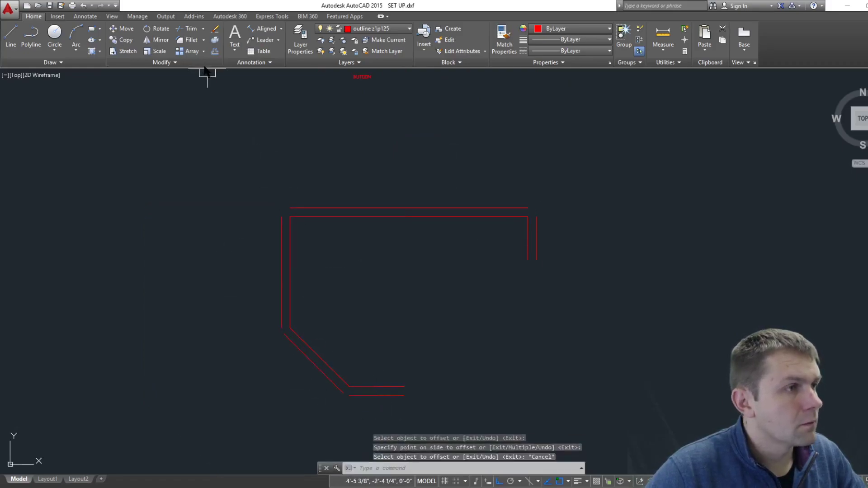
# Fillet the outer diagonal, left, top and right lines so every outer corner closes.
pyautogui.click(190, 40)
pyautogui.click(330, 380)
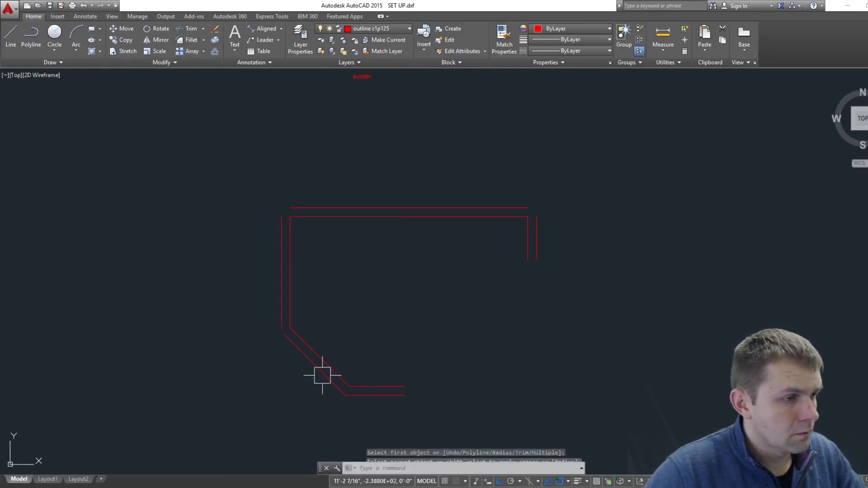
pyautogui.click(277, 299)
pyautogui.press('Return')
pyautogui.click(283, 237)
pyautogui.click(306, 208)
pyautogui.press('Return')
pyautogui.scroll(4, 552, 222)
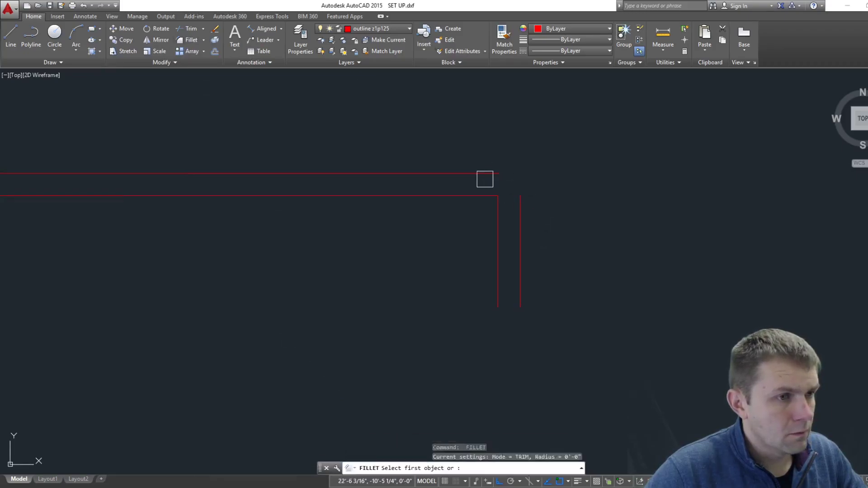
pyautogui.click(485, 179)
pyautogui.click(519, 211)
pyautogui.scroll(-3, 606, 226)
pyautogui.press('Escape')
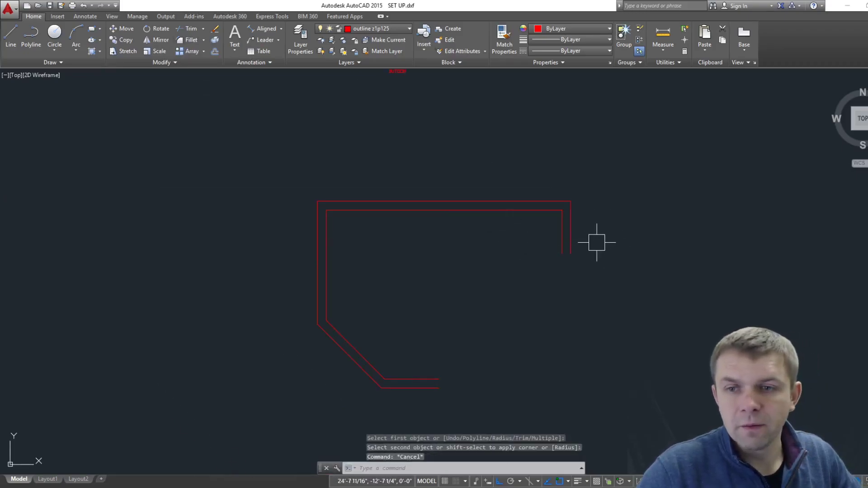
pyautogui.scroll(-2, 475, 289)
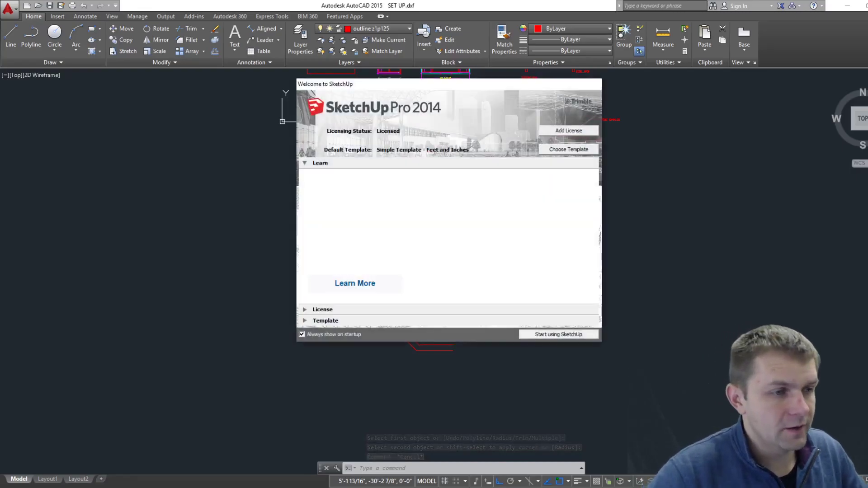
# Start SketchUp with a blank untitled model, then switch to Chrome's IKEA account page.
pyautogui.click(733, 188)
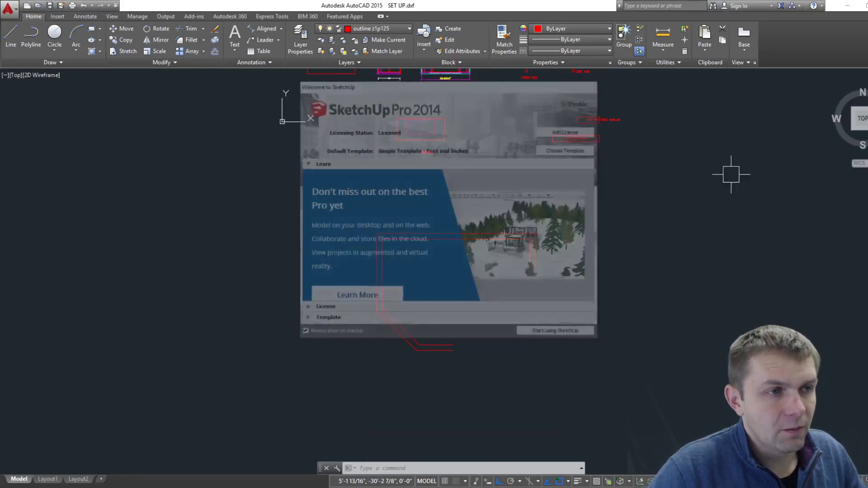
pyautogui.click(336, 431)
pyautogui.hotkey('alt', 'Tab')
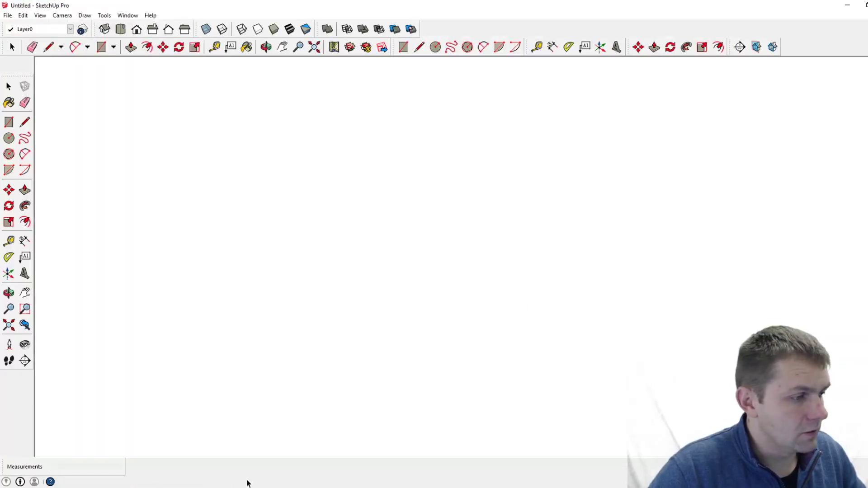
pyautogui.hotkey('alt', 'Tab')
# Open the household preferences from the IKEA account and choose House as the home type.
pyautogui.scroll(-3, 189, 279)
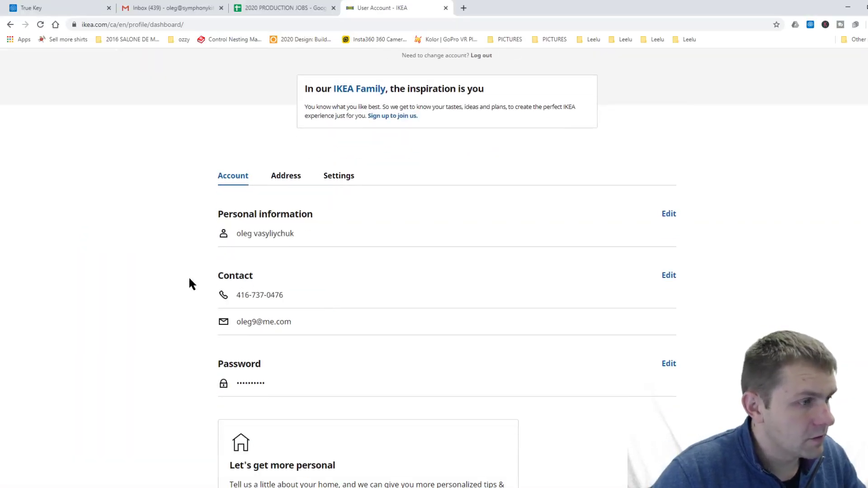
pyautogui.scroll(3, 244, 226)
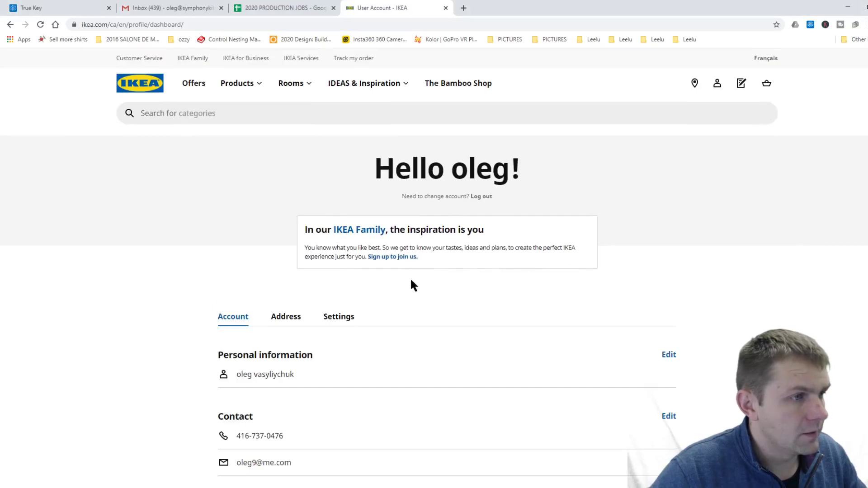
pyautogui.click(396, 258)
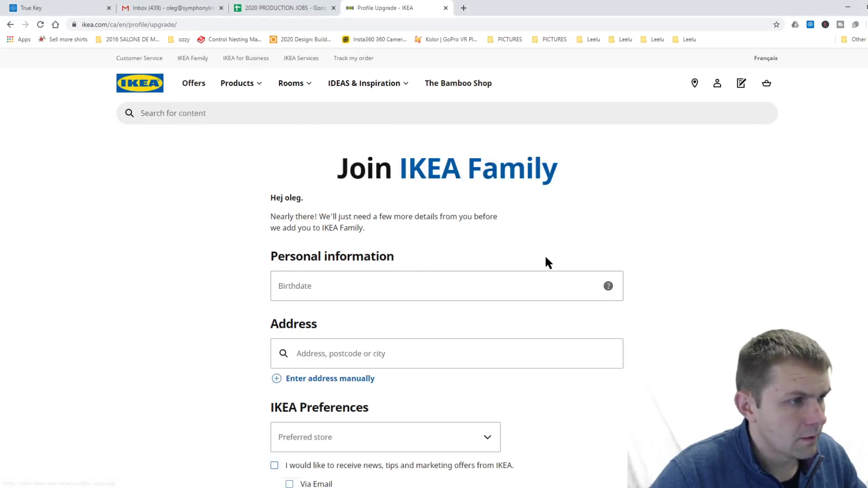
pyautogui.click(10, 24)
pyautogui.scroll(-8, 438, 285)
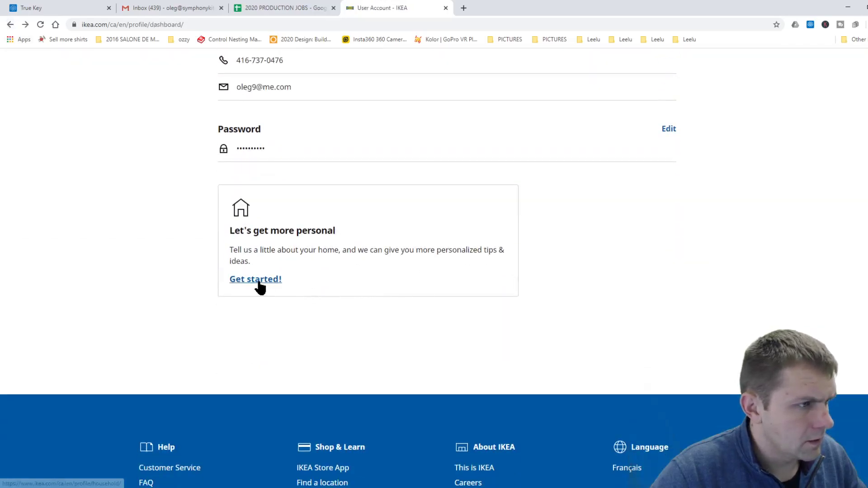
pyautogui.click(259, 283)
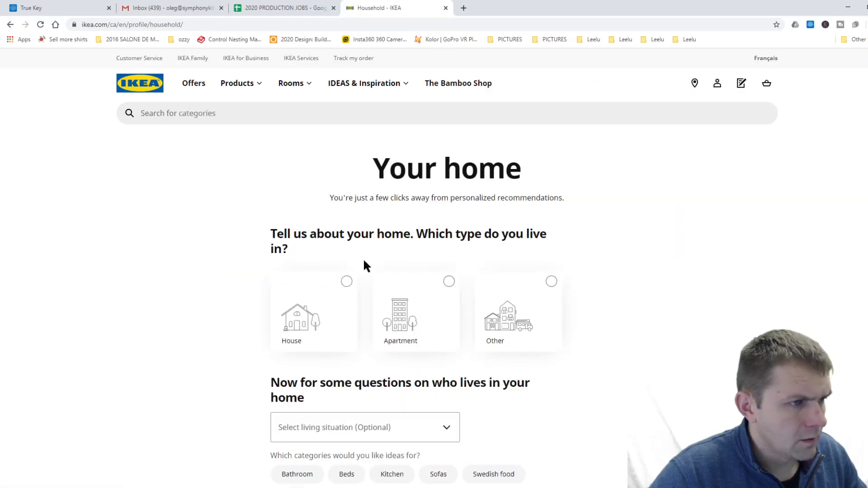
pyautogui.scroll(-1, 345, 225)
pyautogui.click(346, 240)
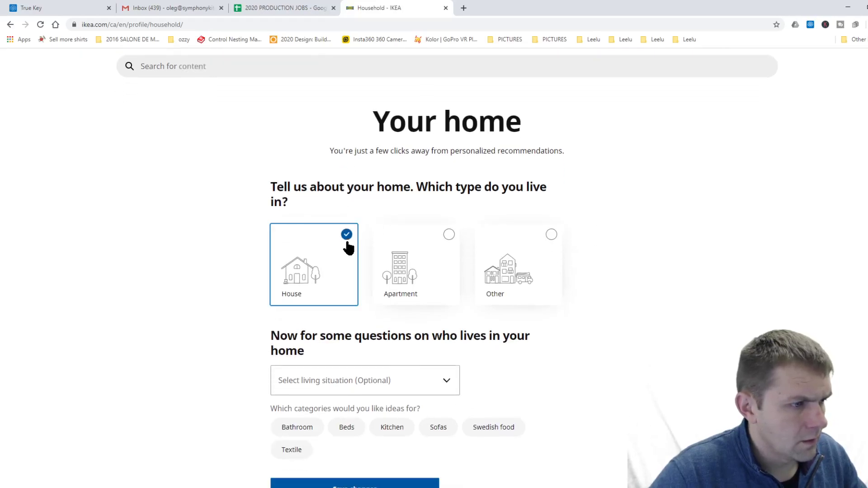
pyautogui.scroll(-3, 352, 285)
# Pick Kitchen as the idea category, leaving living situation unchosen.
pyautogui.click(357, 285)
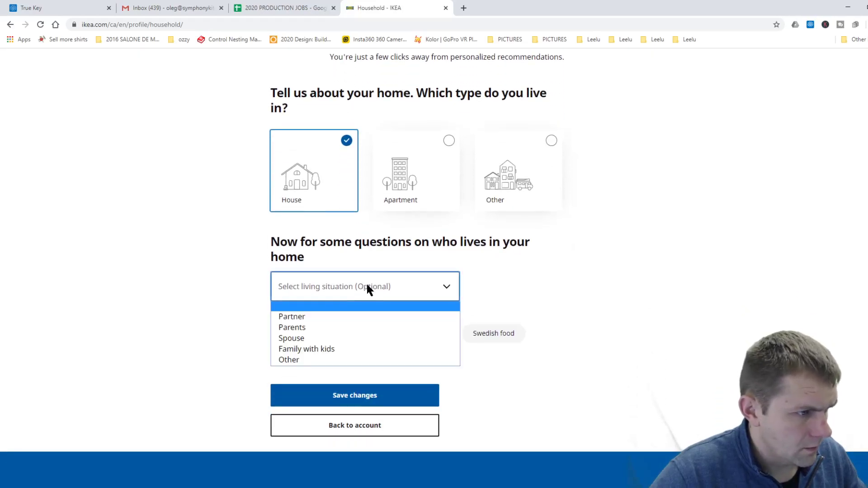
pyautogui.click(375, 288)
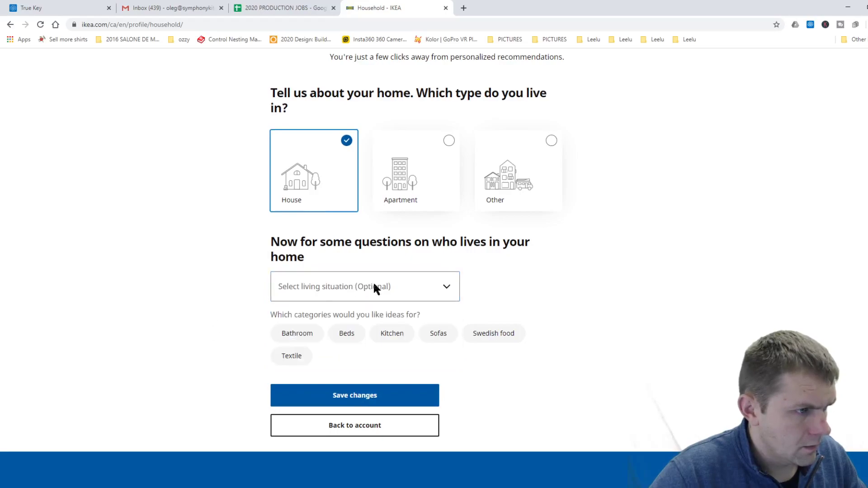
pyautogui.click(422, 286)
pyautogui.click(384, 285)
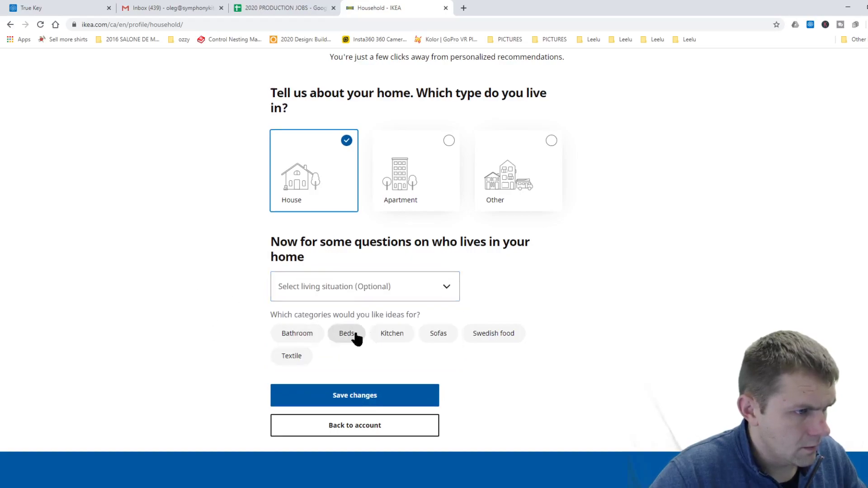
pyautogui.click(384, 336)
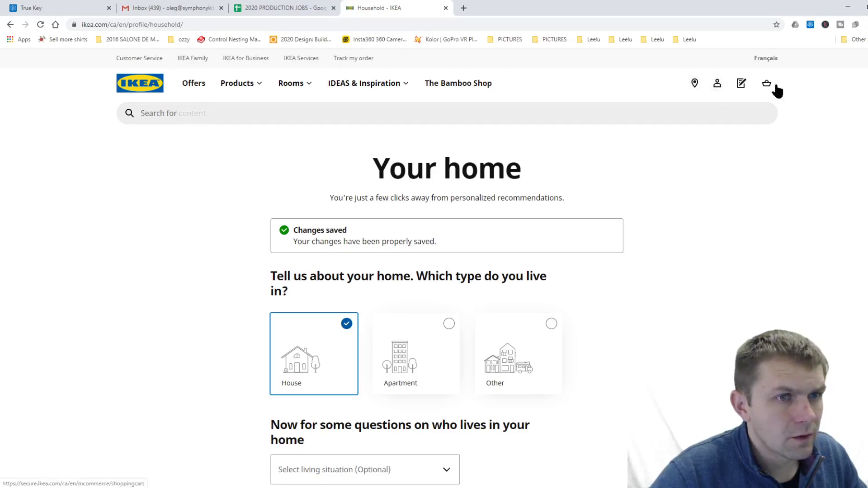
# Return to the account dashboard and open the empty shopping list.
pyautogui.scroll(-7, 429, 233)
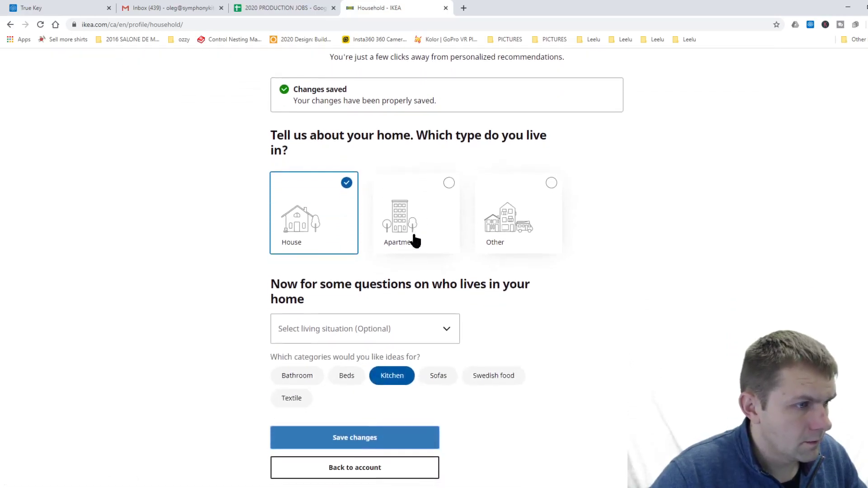
pyautogui.click(364, 288)
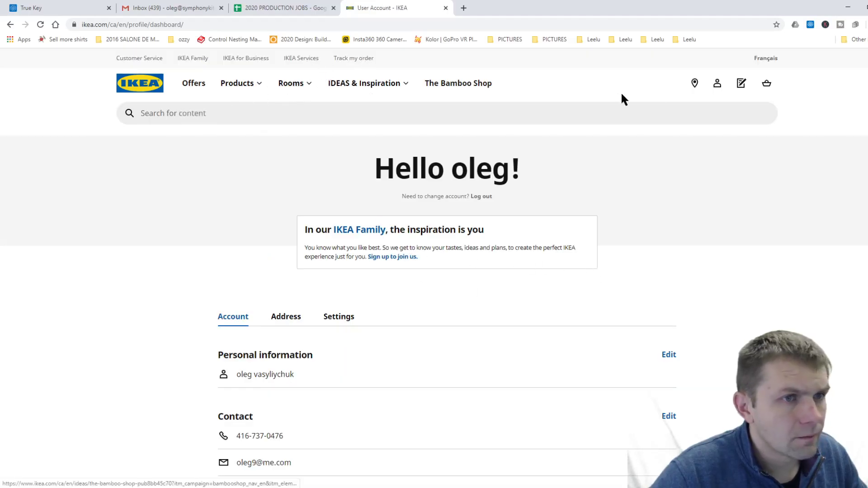
pyautogui.click(744, 86)
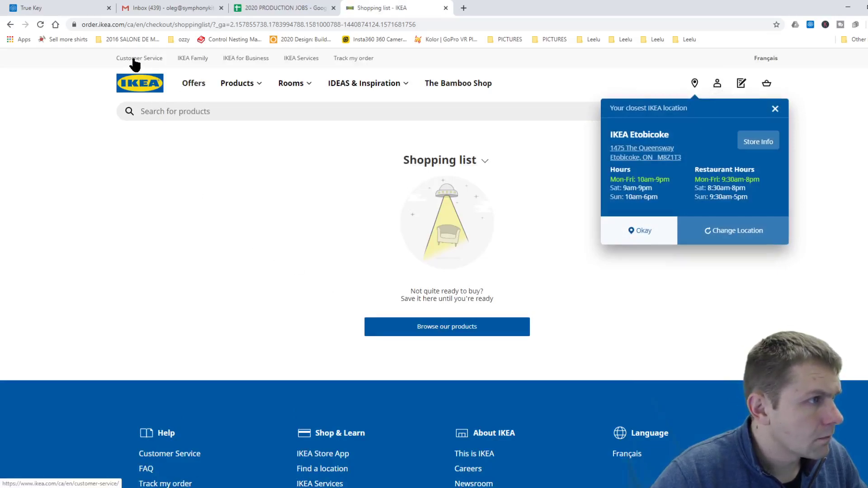
# Google 'IKEA KITCHEN DESIN' in a new tab and open the 'Planning tools - IKEA' result.
pyautogui.click(463, 8)
pyautogui.write('i')
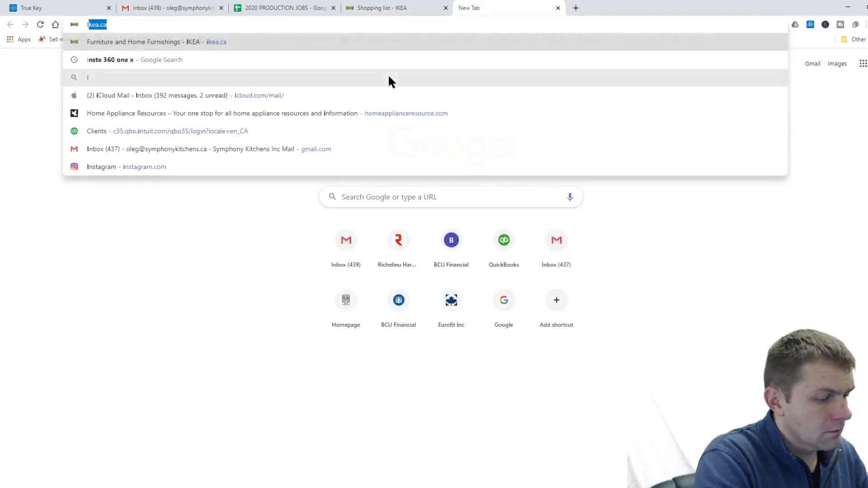
pyautogui.write('KEA KITCHEN DES')
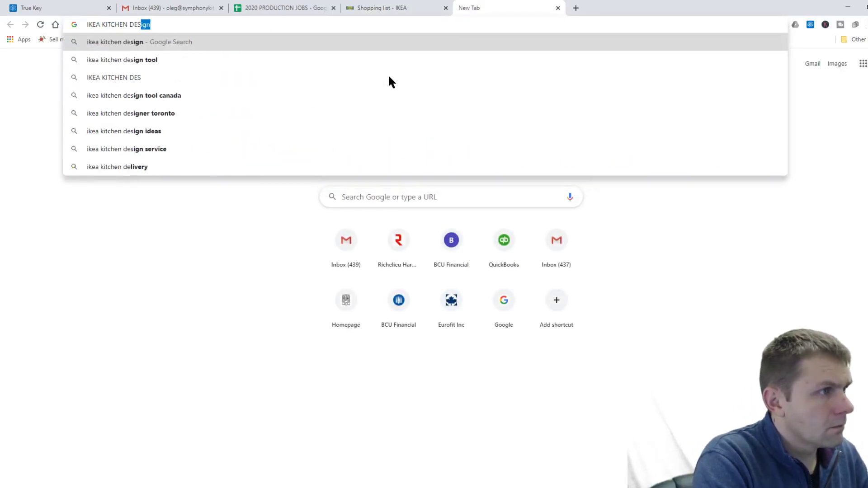
pyautogui.write('ING')
pyautogui.press('Return')
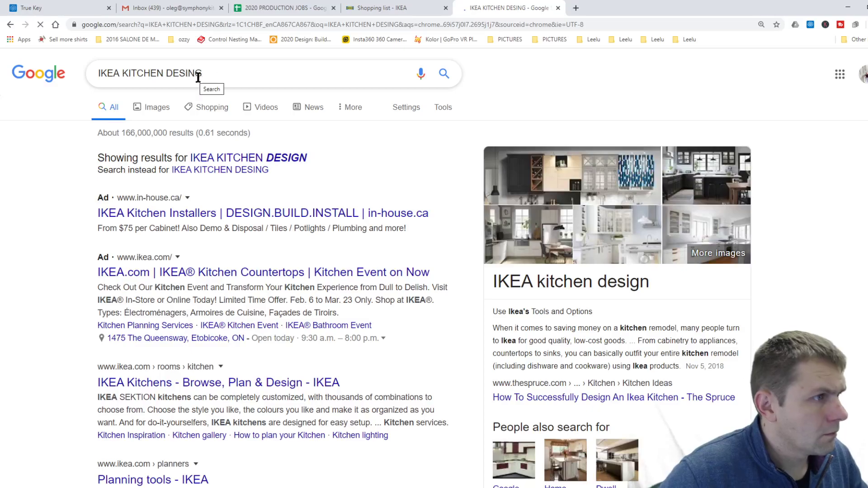
pyautogui.click(209, 67)
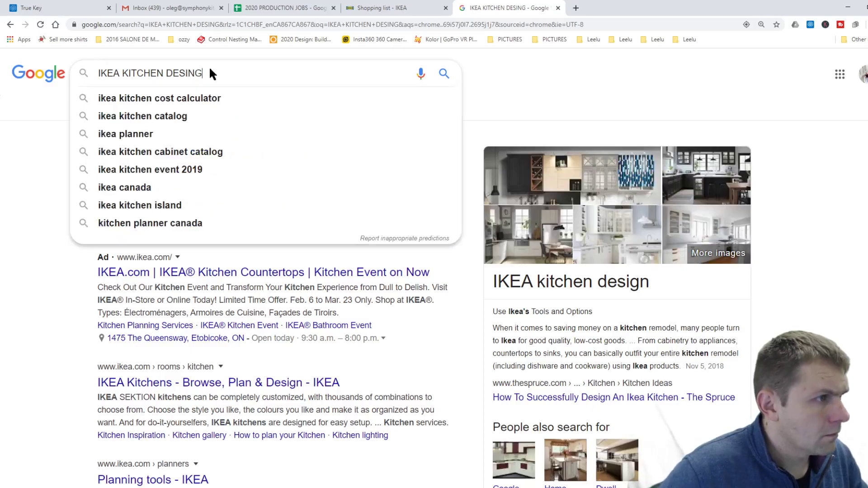
pyautogui.press('BackSpace')
pyautogui.press('BackSpace')
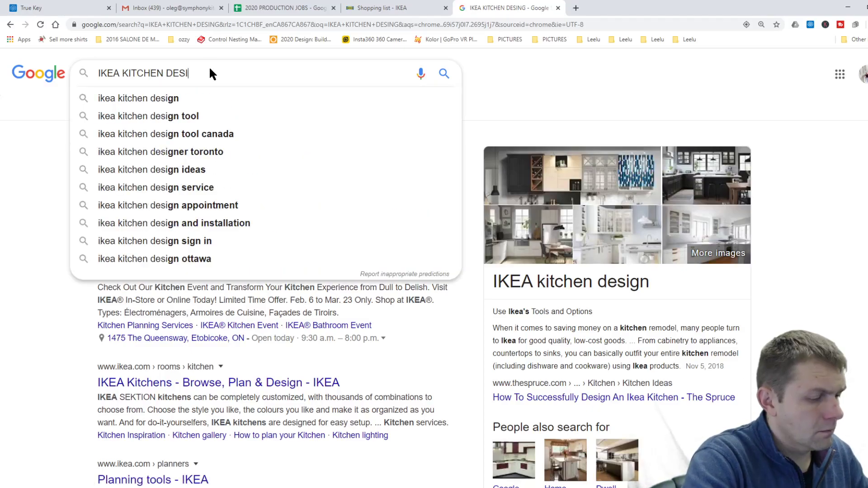
pyautogui.write('N')
pyautogui.press('Return')
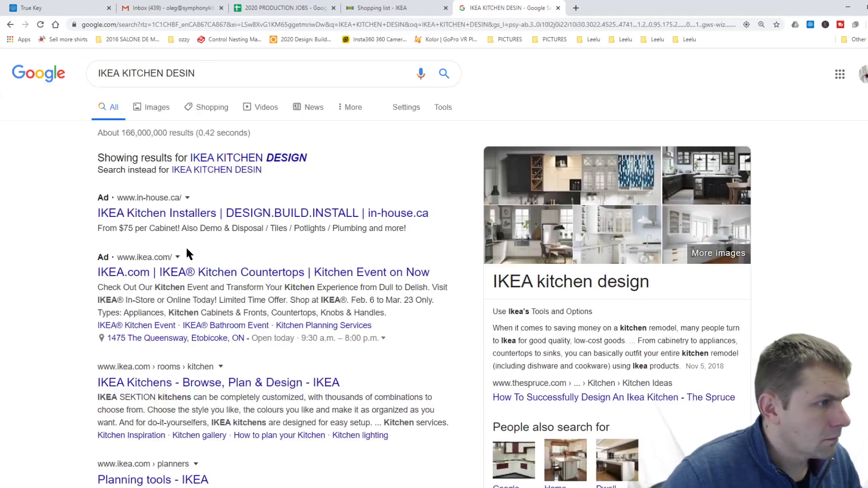
pyautogui.scroll(-2, 277, 278)
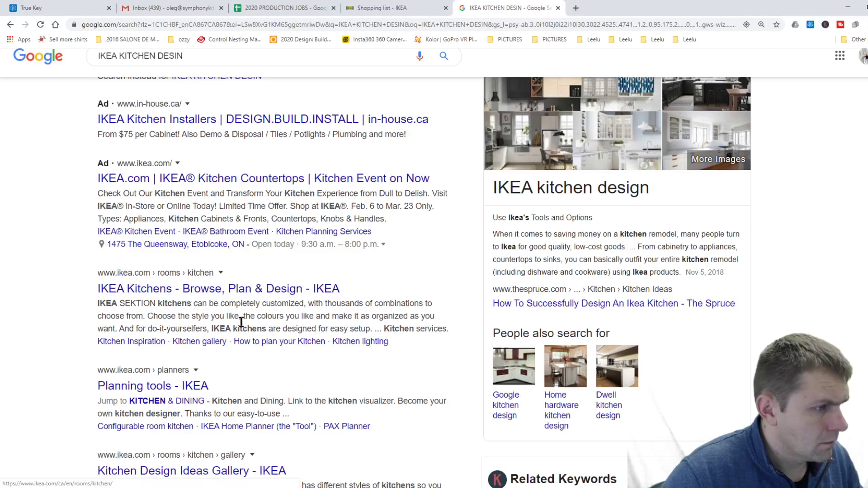
pyautogui.click(171, 387)
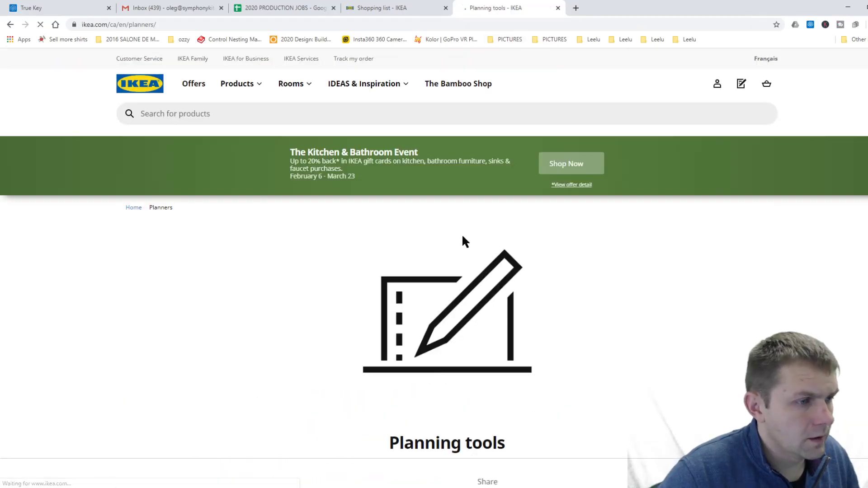
# Launch IKEA Home Planner, accept the licence, create a new design and open Room Shape and Size.
pyautogui.scroll(-5, 413, 316)
pyautogui.scroll(-3, 317, 220)
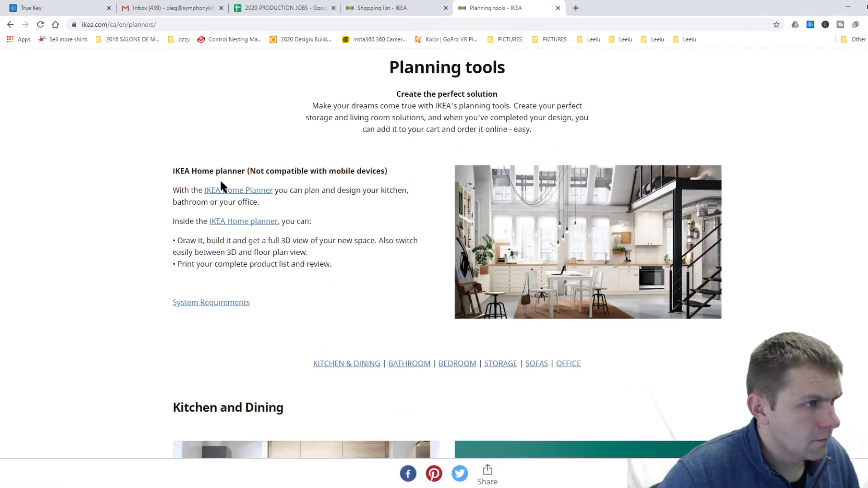
pyautogui.click(248, 190)
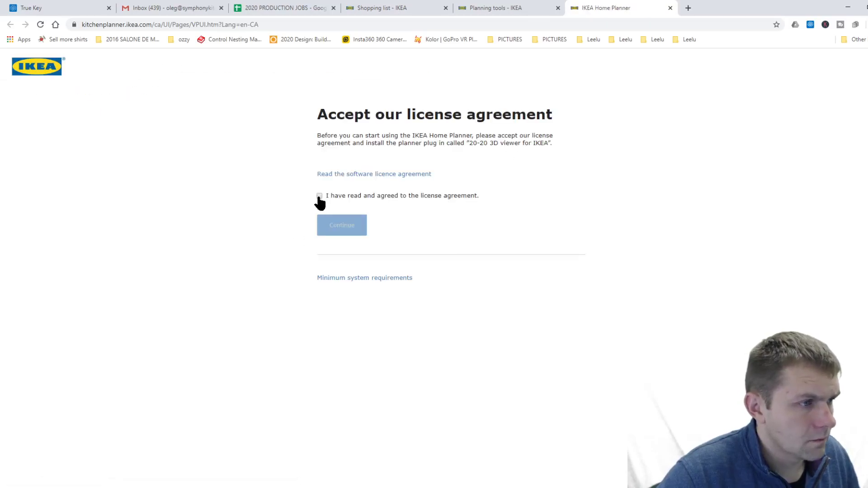
pyautogui.click(319, 197)
pyautogui.click(341, 226)
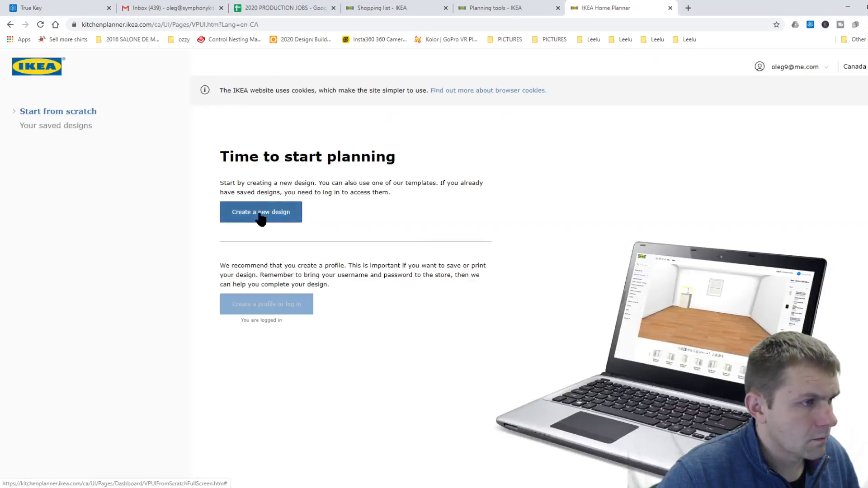
pyautogui.click(260, 219)
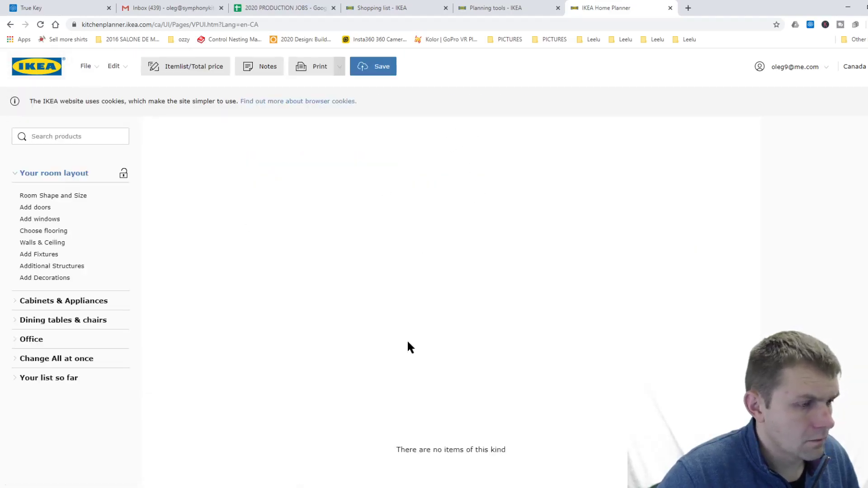
pyautogui.click(52, 196)
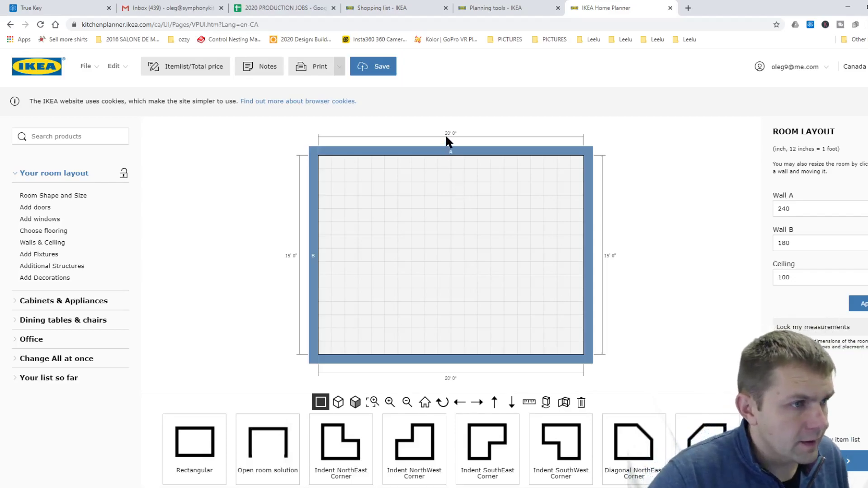
# In Room Layout, replace Wall A with 167 and Wall B with 76.
pyautogui.click(474, 151)
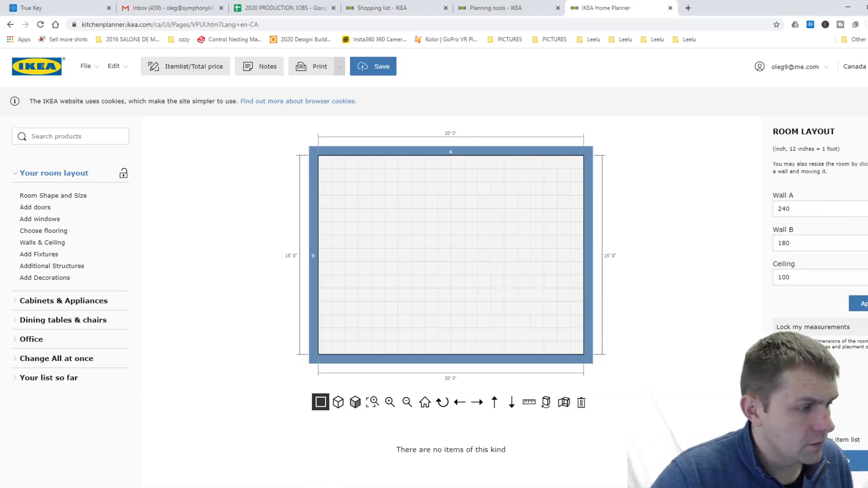
pyautogui.hotkey('shift', 'Left')
pyautogui.hotkey('shift', 'Left')
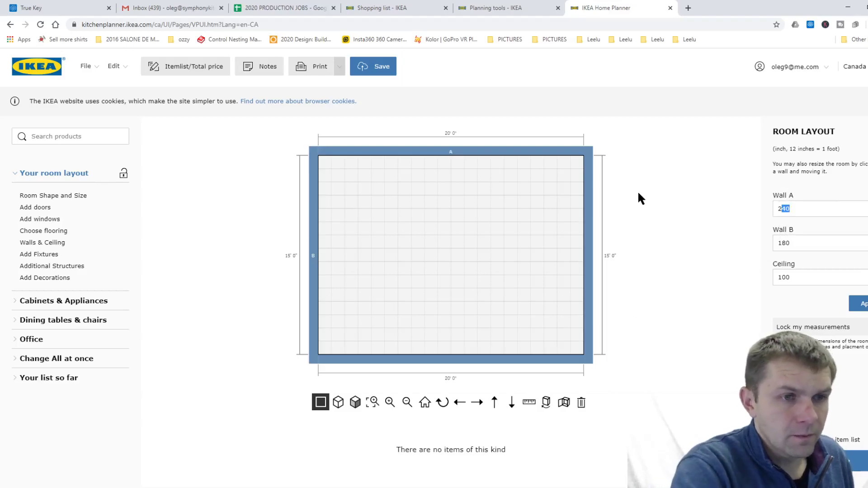
pyautogui.write('167')
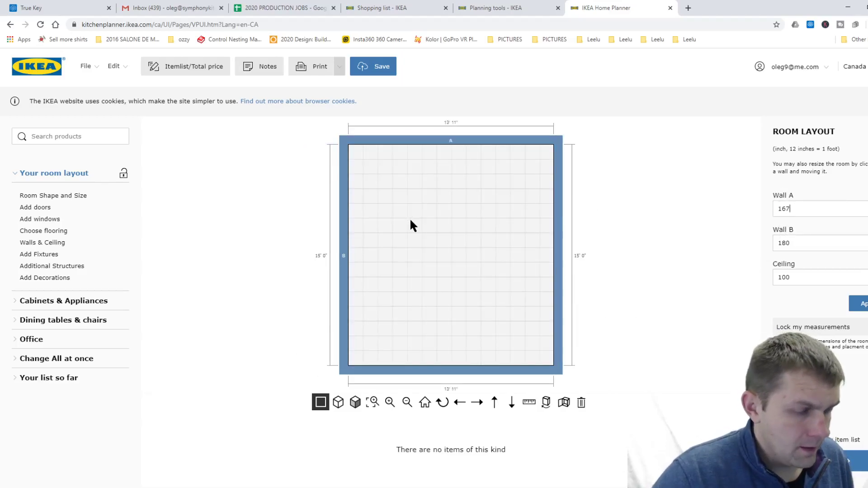
pyautogui.click(803, 240)
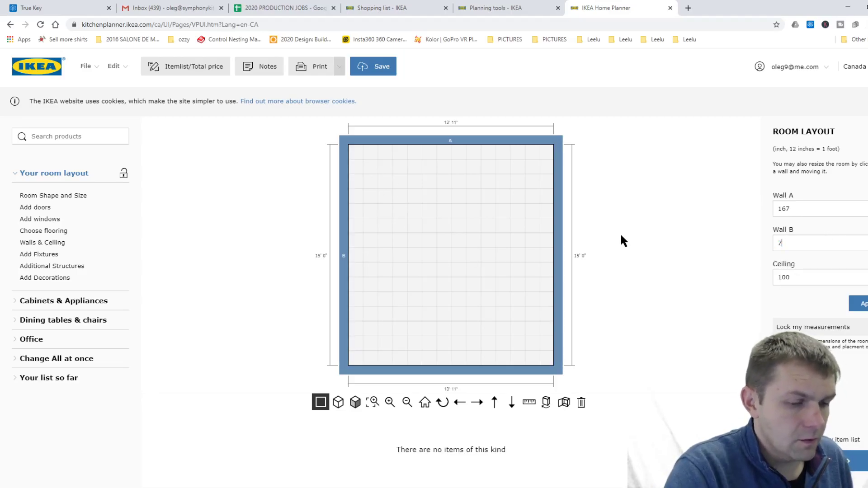
pyautogui.write('76')
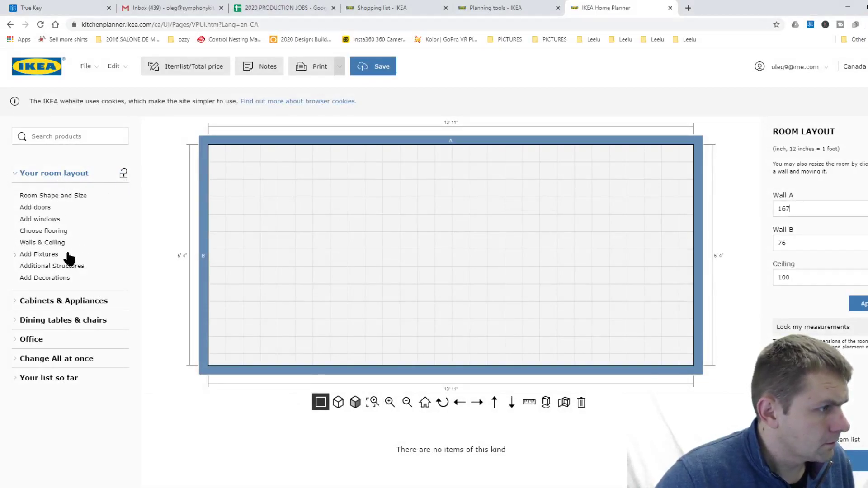
# Calculate 96 − 8.75 = 87.25, then list Kitchen Cabinets' 80-inch-high, 24-inch-wide drawer cabinets.
pyautogui.click(70, 301)
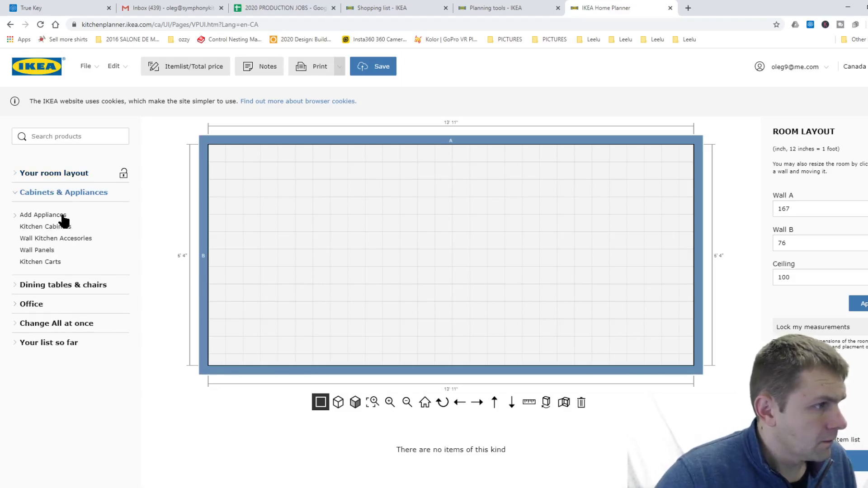
pyautogui.click(62, 231)
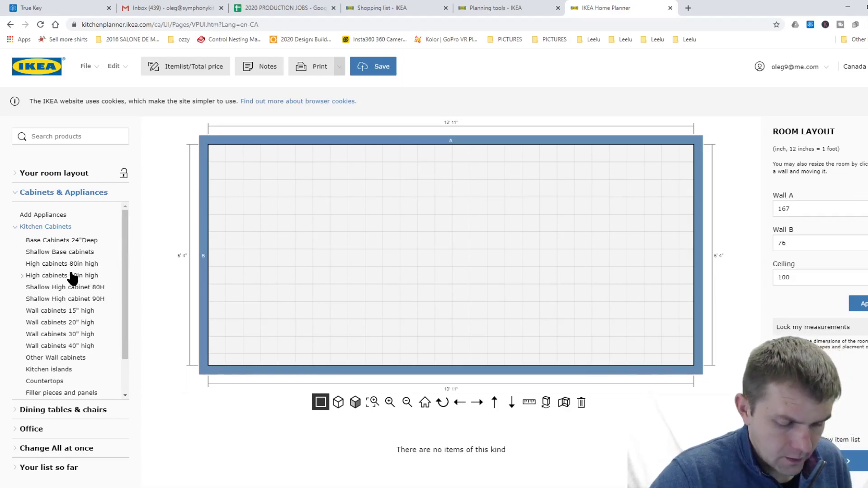
pyautogui.hotkey('alt', 'Tab')
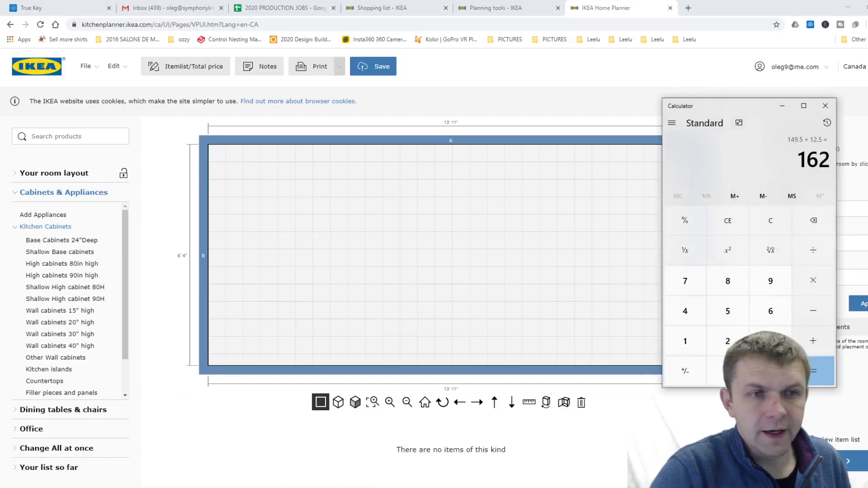
pyautogui.write('96 - ')
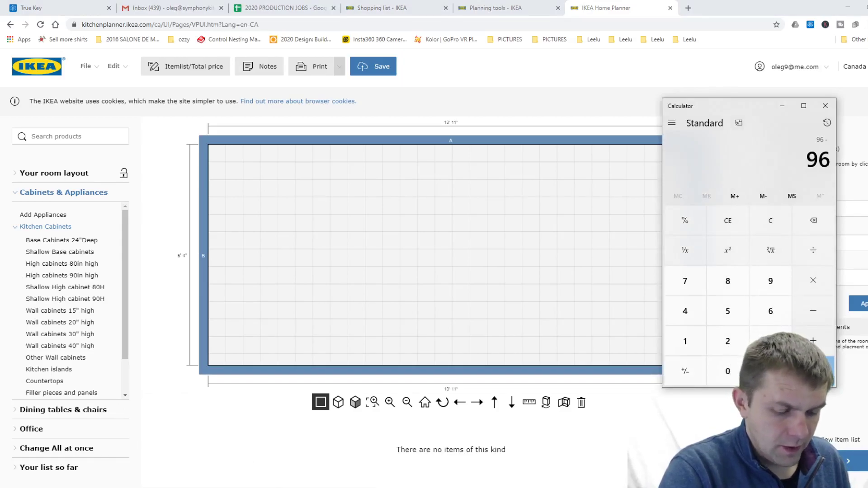
pyautogui.write('8.75 =')
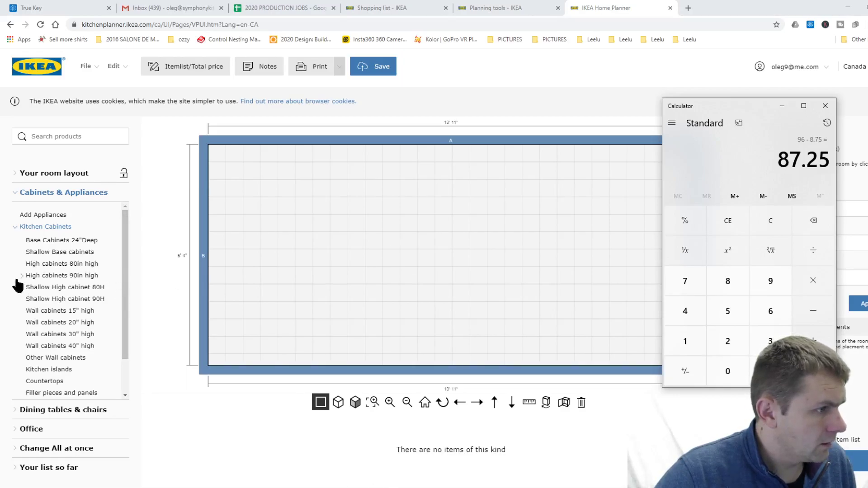
pyautogui.click(52, 267)
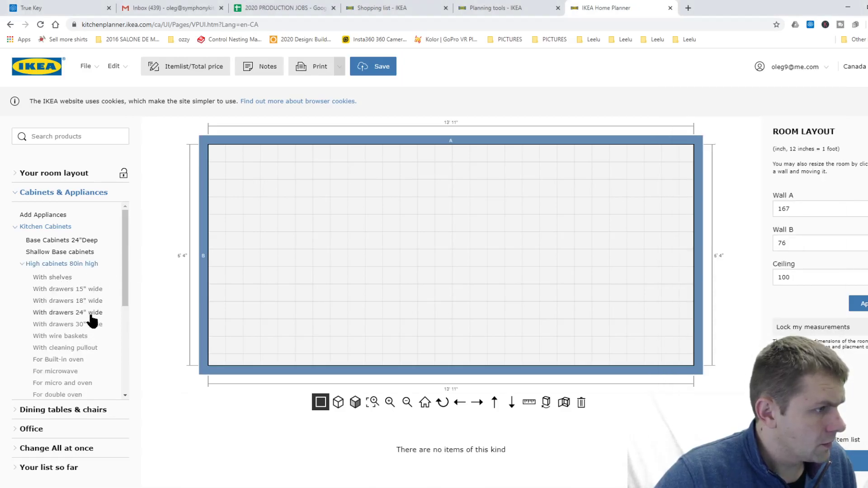
pyautogui.click(78, 316)
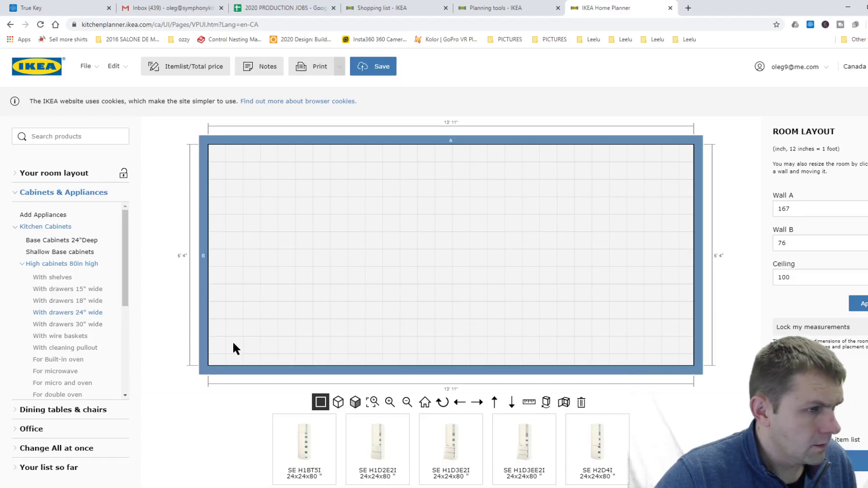
# Add the SE H1D3E2I 24x80 inch drawer cabinet and drag it into the top-right corner.
pyautogui.scroll(-2, 368, 337)
pyautogui.click(312, 448)
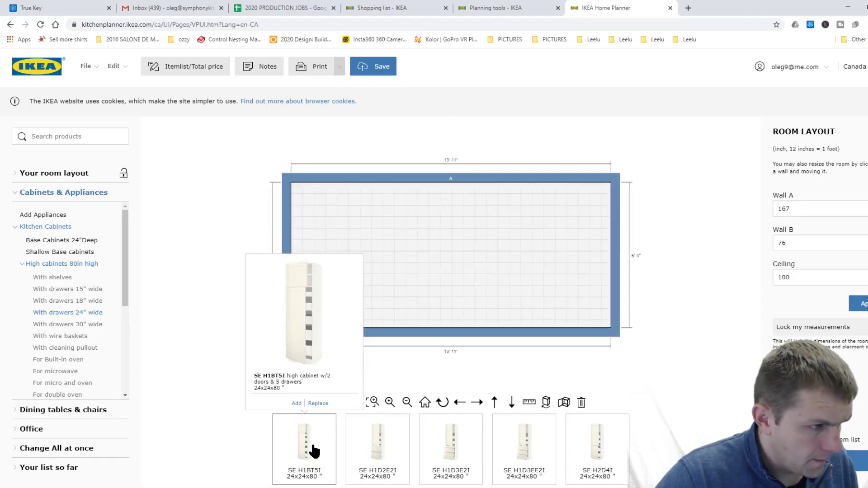
pyautogui.moveTo(351, 456)
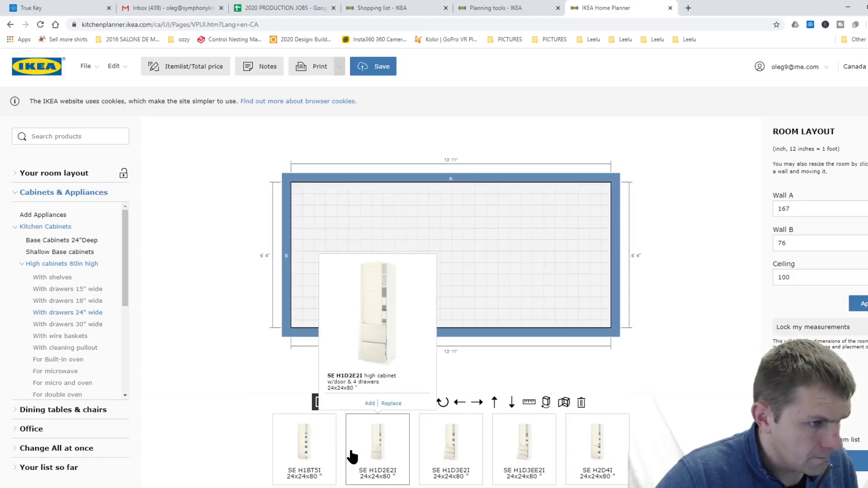
pyautogui.moveTo(475, 456)
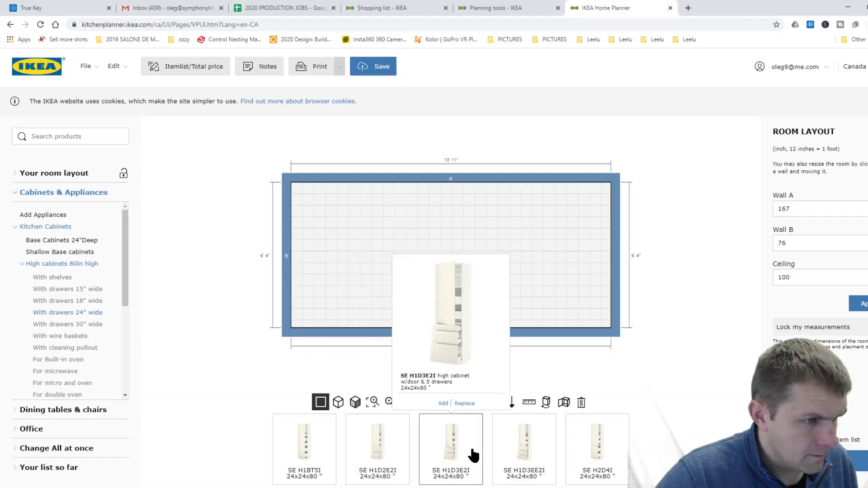
pyautogui.moveTo(580, 460)
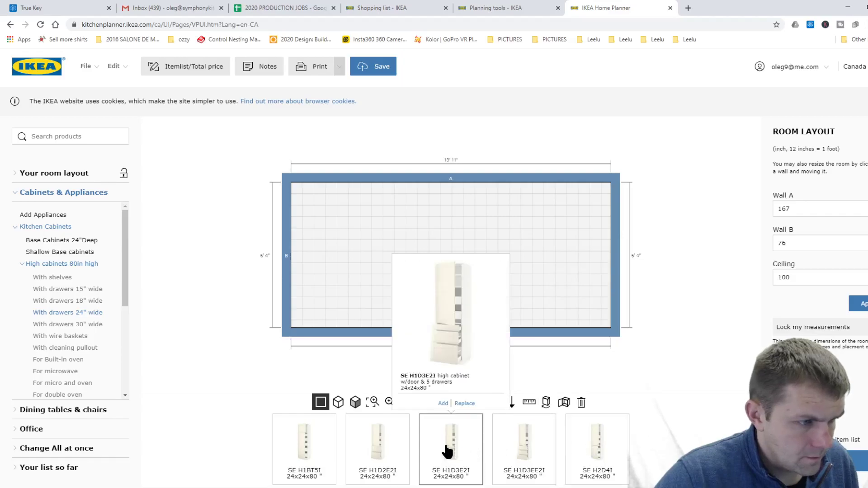
pyautogui.moveTo(392, 453)
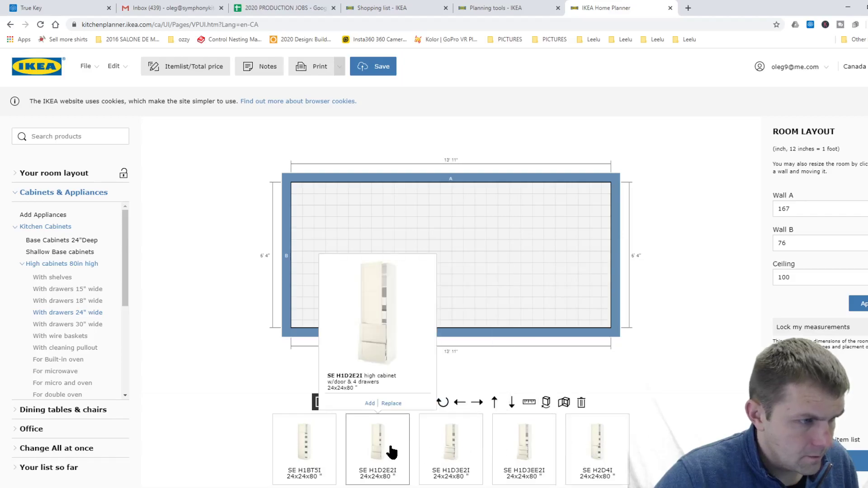
pyautogui.click(456, 450)
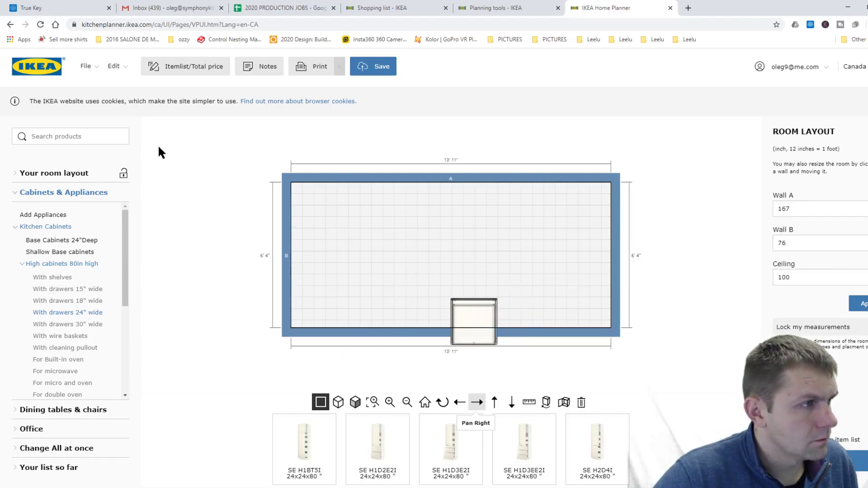
pyautogui.hotkey('ctrl', 'z')
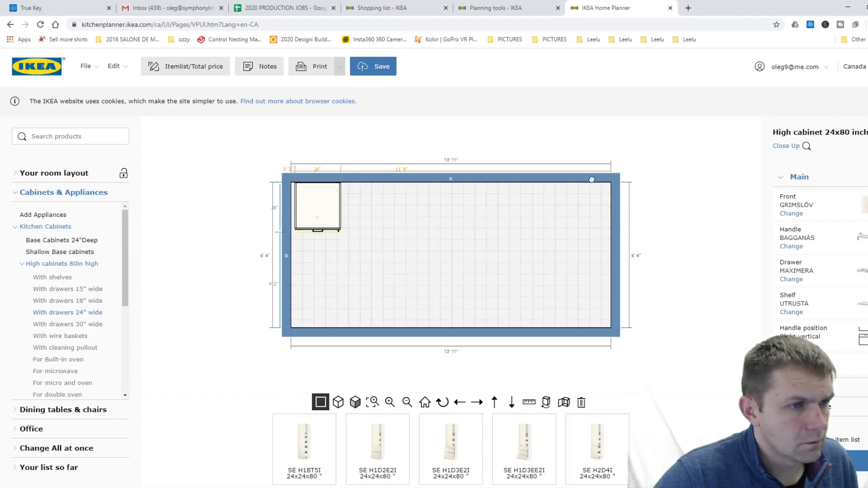
pyautogui.moveTo(320, 214); pyautogui.dragTo(590, 193)
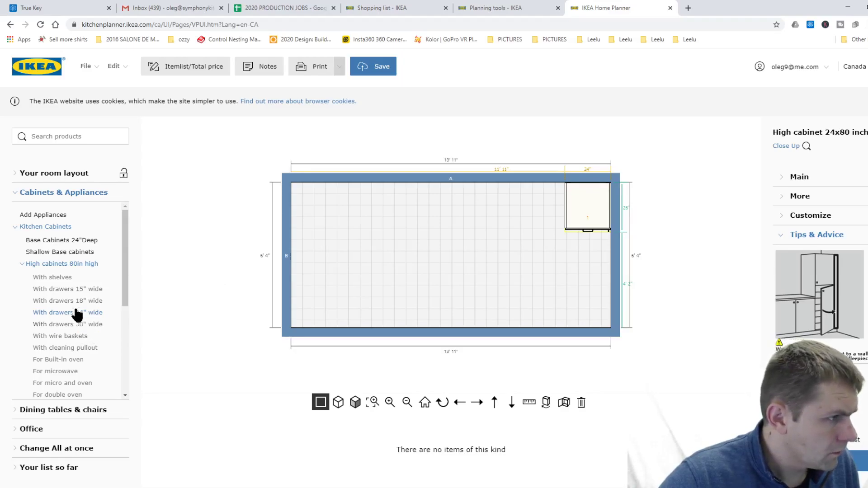
# Drag the SE W2D 30x15x15 two-door wall cabinet onto the top wall beside the tall cabinet.
pyautogui.click(58, 265)
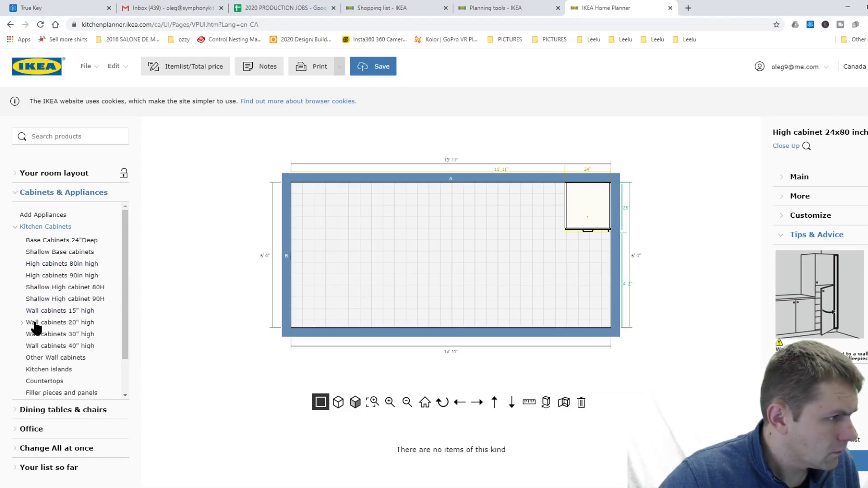
pyautogui.click(56, 312)
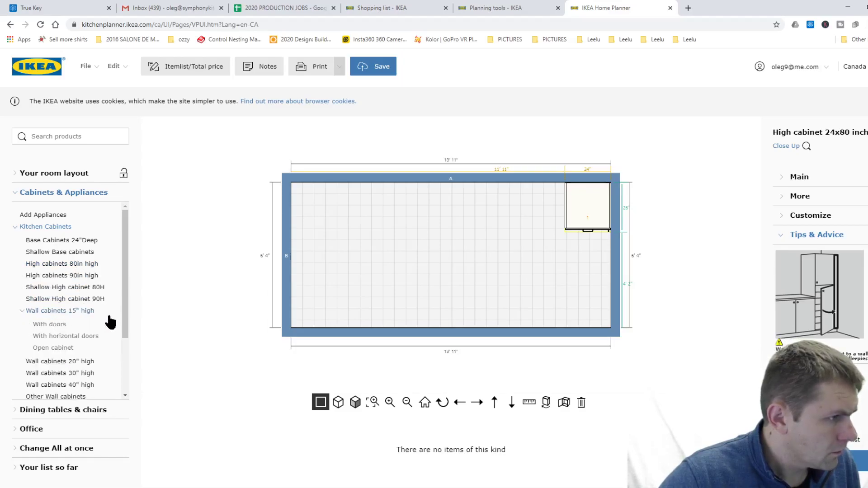
pyautogui.click(52, 323)
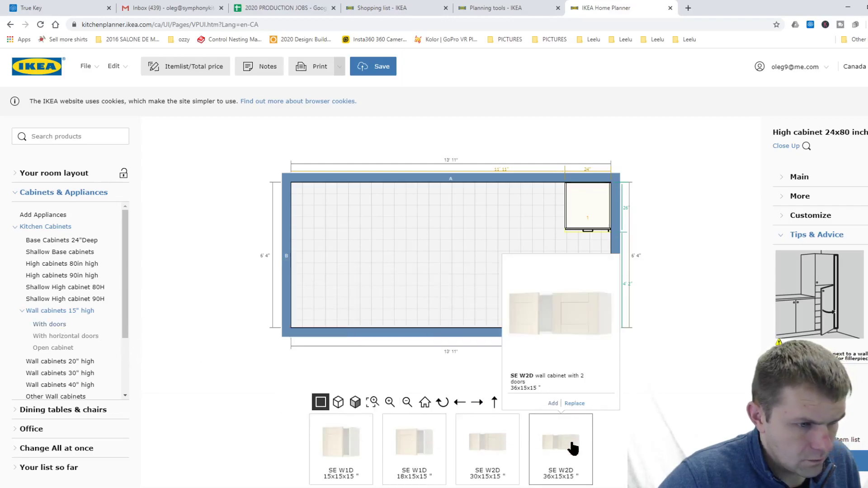
pyautogui.moveTo(500, 451)
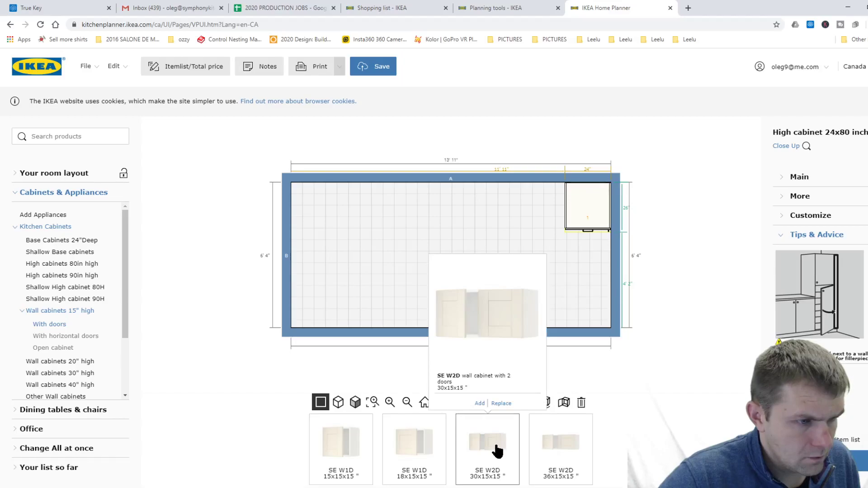
pyautogui.moveTo(498, 451); pyautogui.dragTo(497, 328)
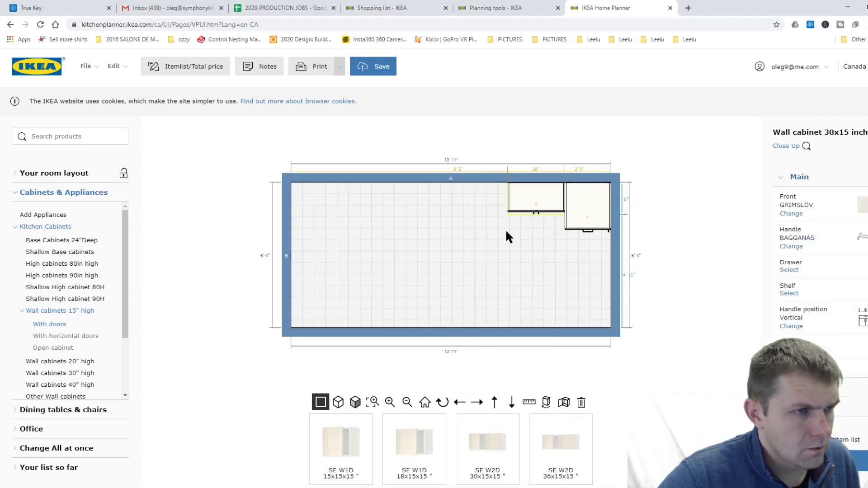
pyautogui.moveTo(335, 452)
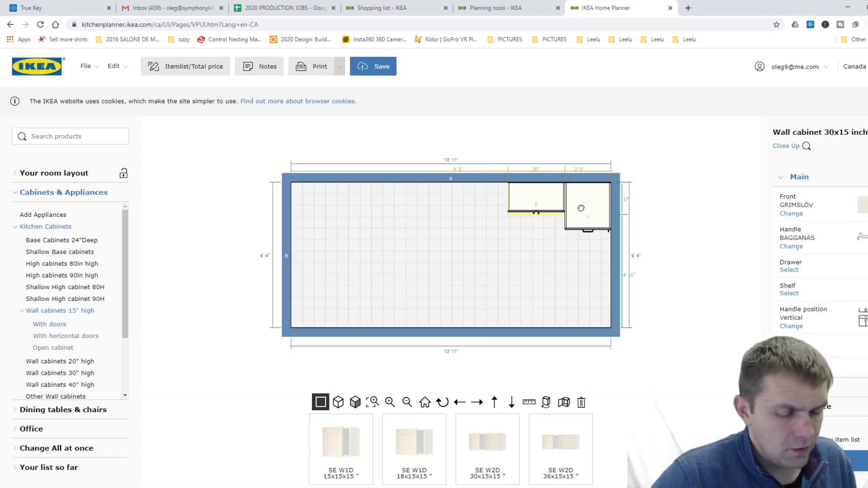
pyautogui.click(430, 432)
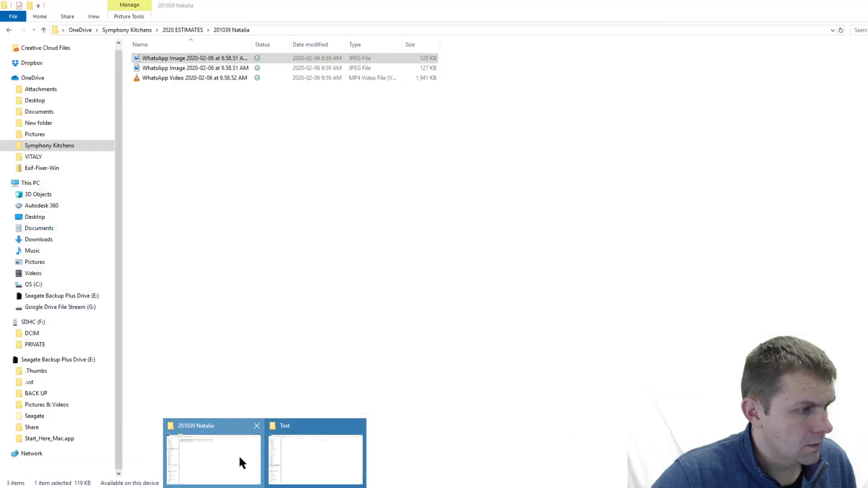
# View both WhatsApp photos of the existing kitchen in Photos, then go back to the Chrome planner.
pyautogui.click(239, 455)
pyautogui.doubleClick(171, 57)
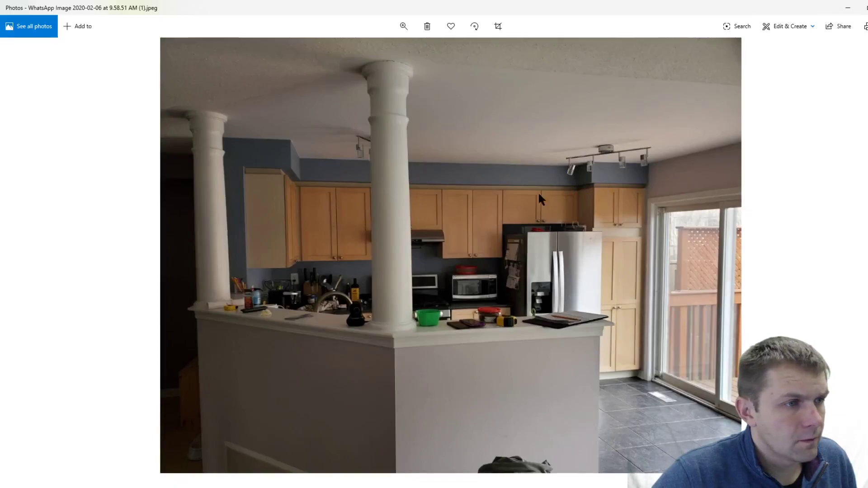
pyautogui.press('Right')
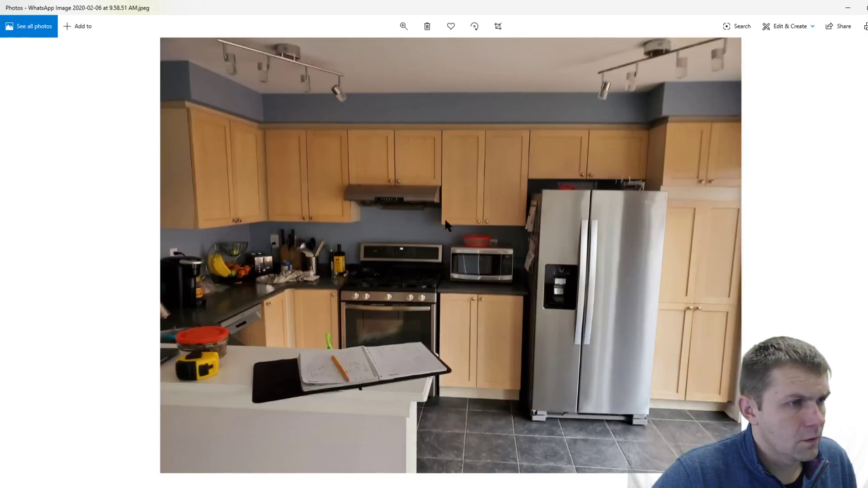
pyautogui.click(863, 8)
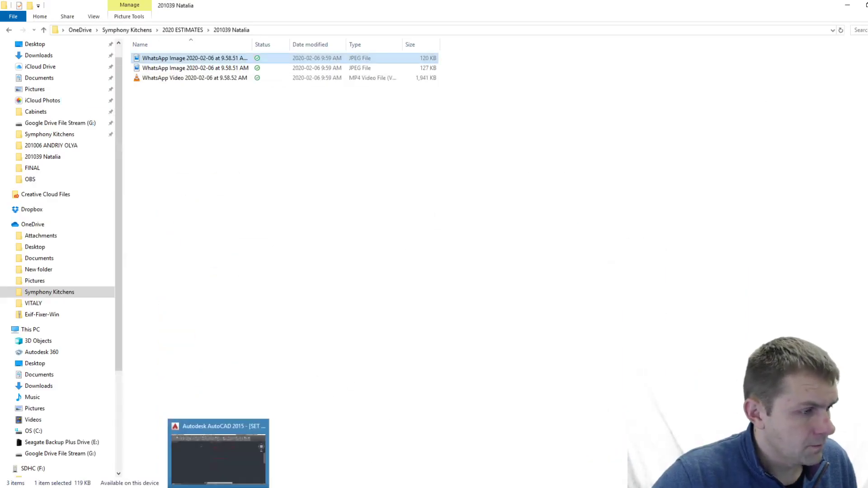
pyautogui.click(196, 453)
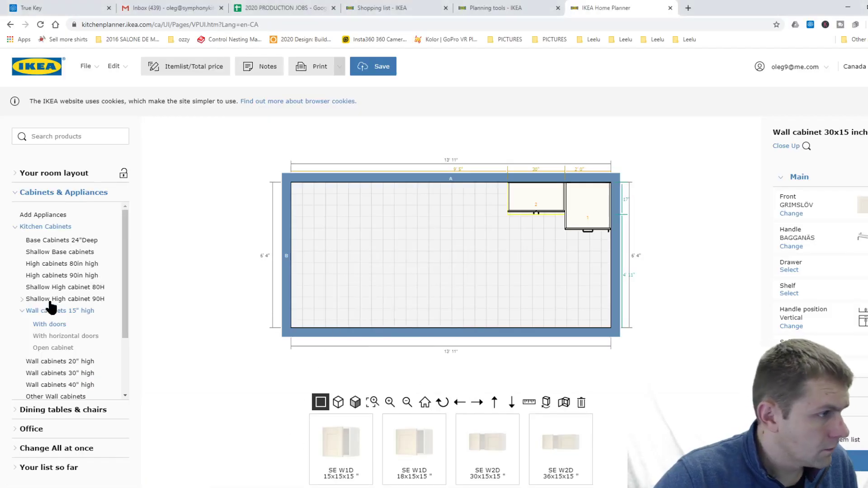
# List 30-inch-high wall cabinets with doors and compute wall space: 80 − 36 − 20, then 44 − 18.
pyautogui.click(84, 374)
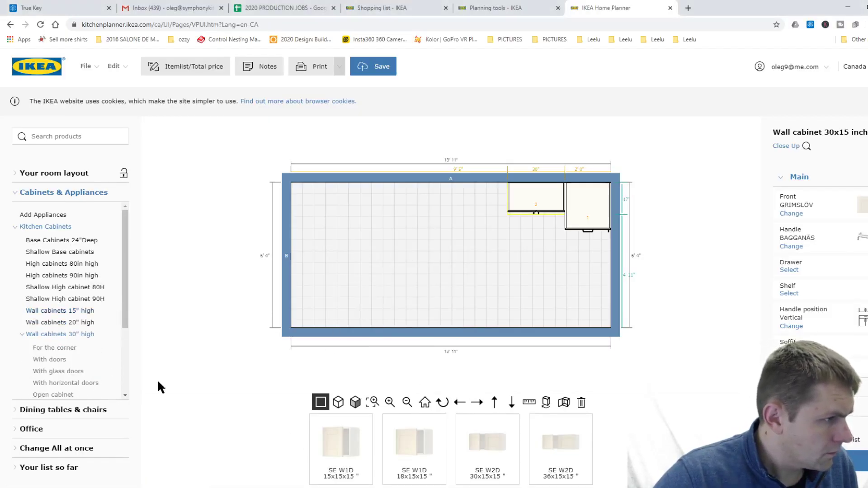
pyautogui.click(55, 361)
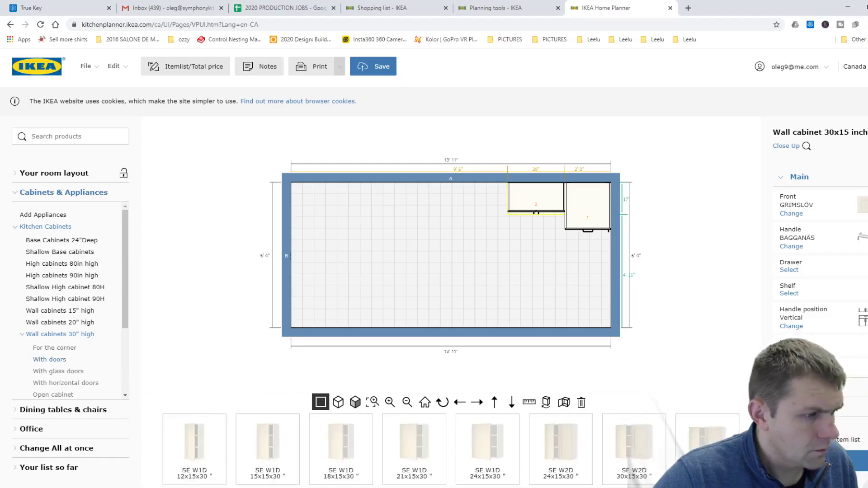
pyautogui.hotkey('alt', 'Tab')
pyautogui.write('80 - ')
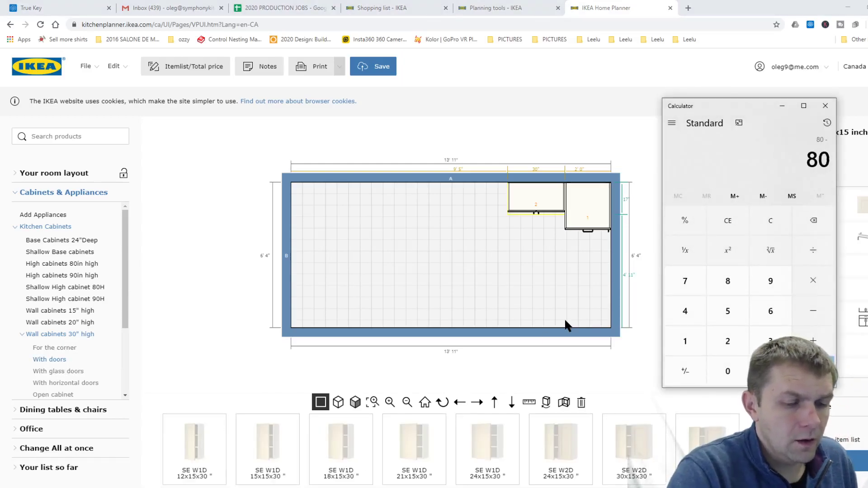
pyautogui.write('36')
pyautogui.press('Return')
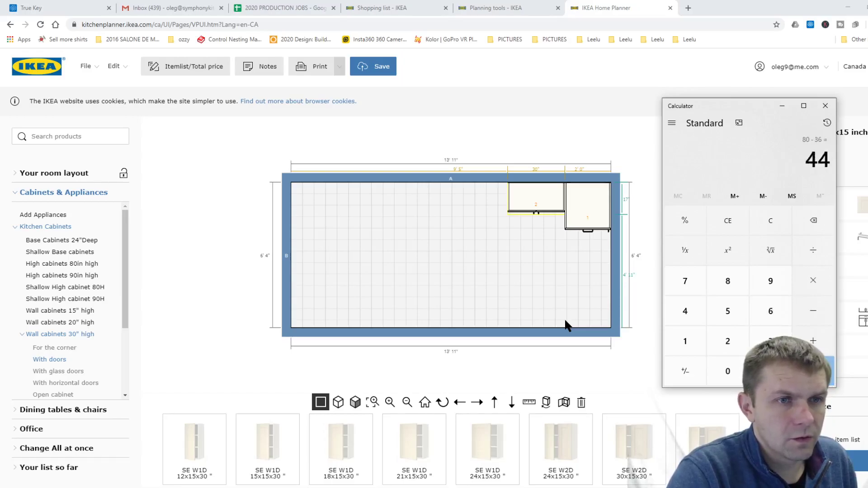
pyautogui.write('- ')
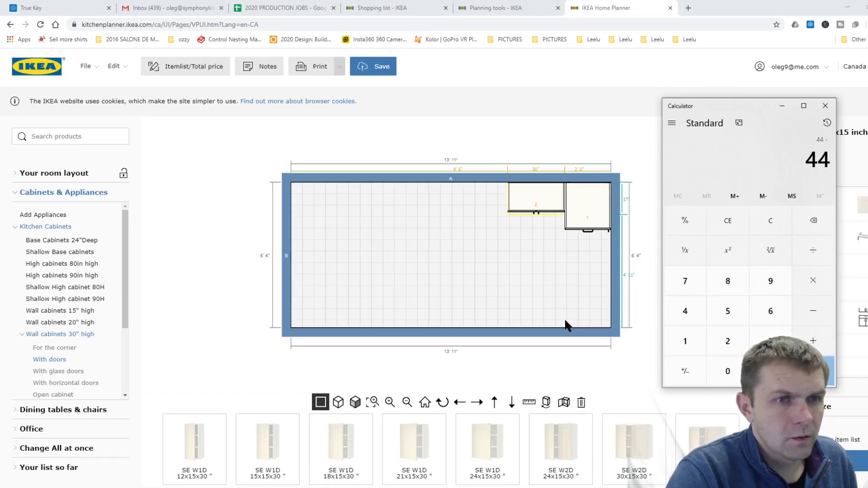
pyautogui.write('20')
pyautogui.press('Return')
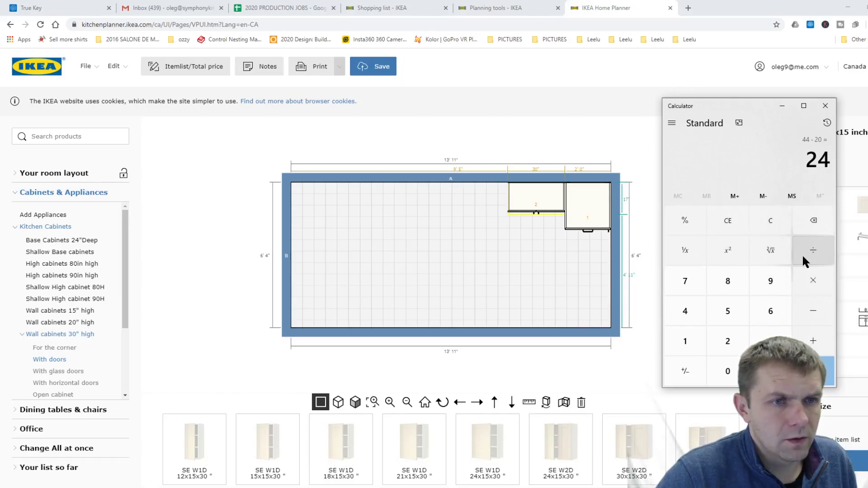
pyautogui.click(732, 214)
pyautogui.write('44-18')
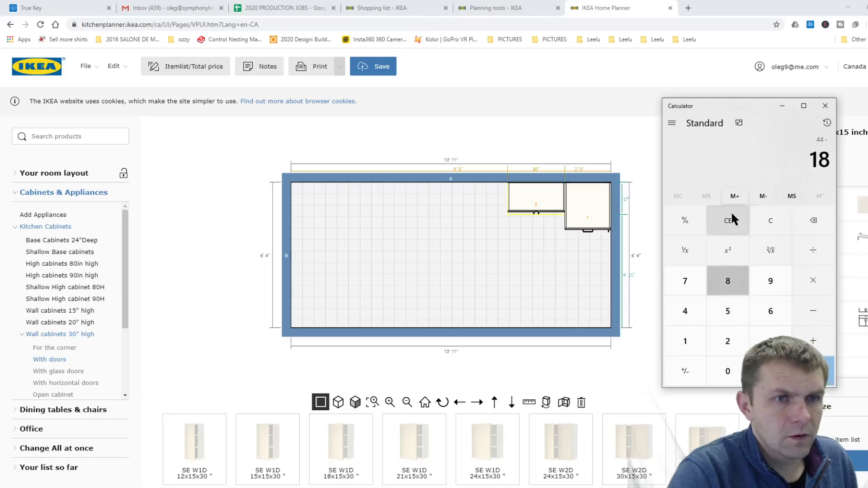
pyautogui.press('Return')
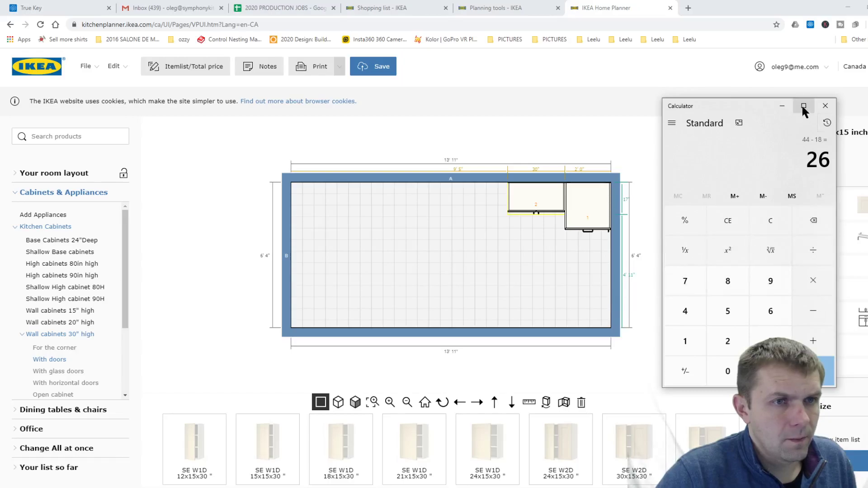
pyautogui.click(783, 106)
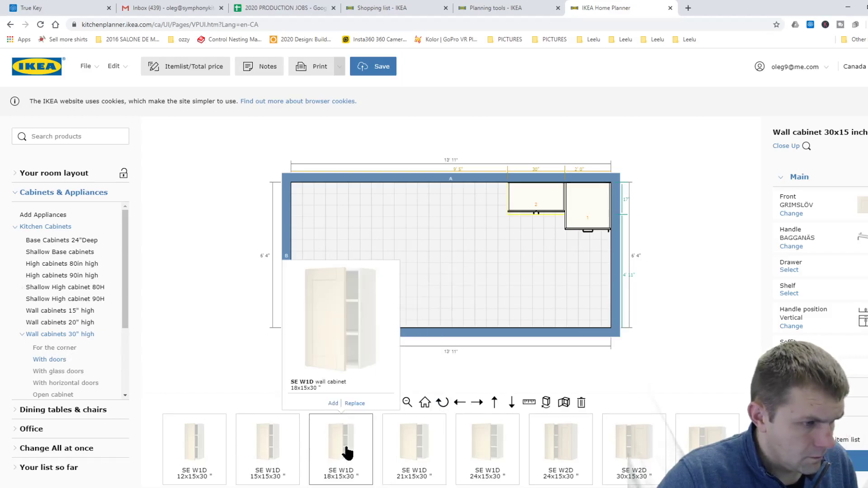
# Compare the 21-, 24- and 30-inch cabinets, then place the 24x15x30 two-door one left of the 30-inch cabinet.
pyautogui.moveTo(646, 458)
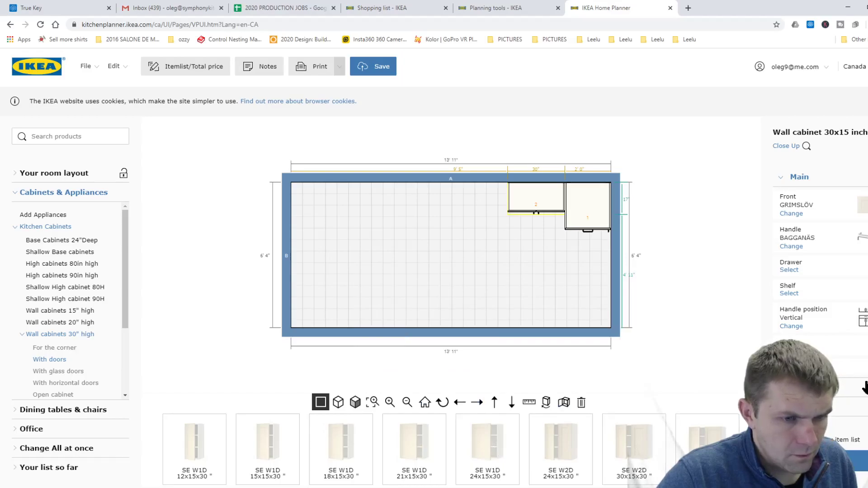
pyautogui.scroll(-1, 865, 387)
pyautogui.moveTo(363, 447)
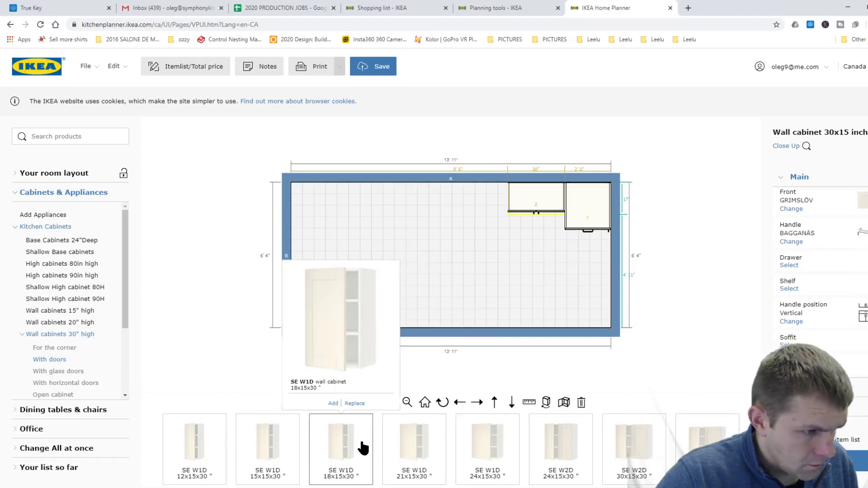
pyautogui.click(397, 449)
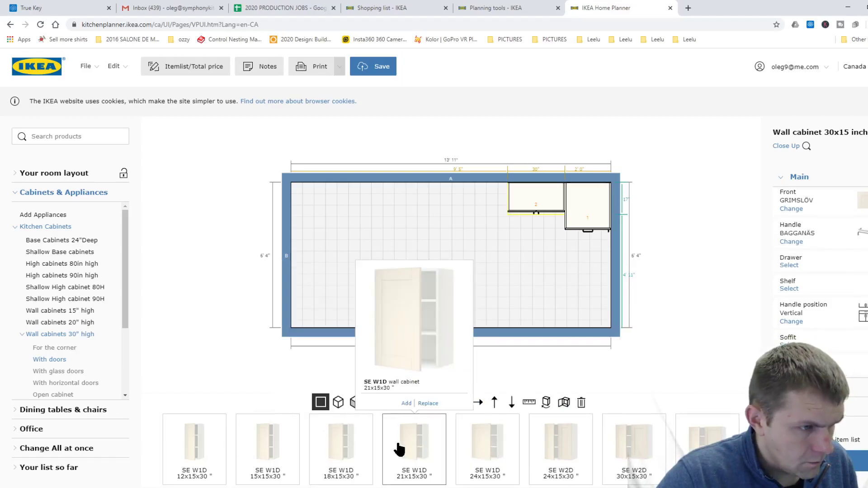
pyautogui.click(491, 450)
pyautogui.click(562, 448)
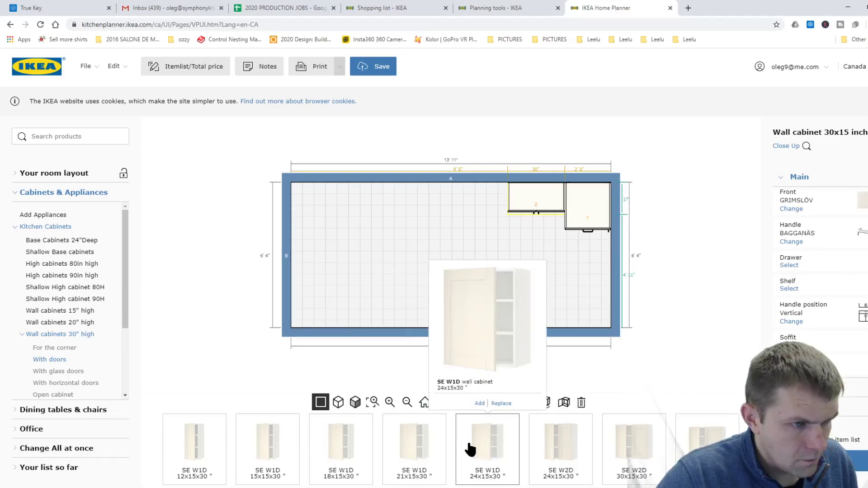
pyautogui.click(617, 449)
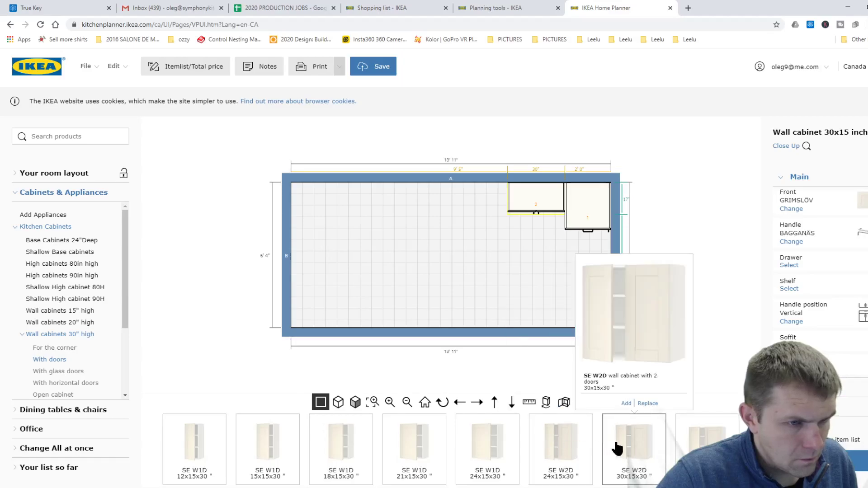
pyautogui.click(569, 444)
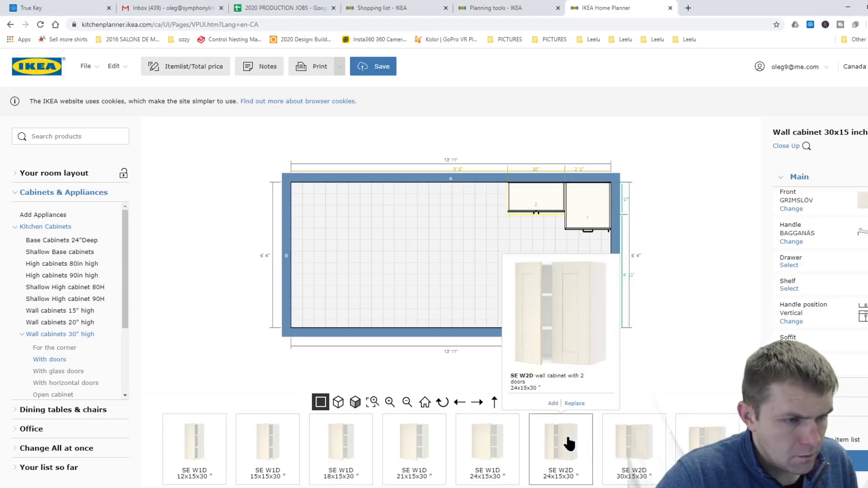
pyautogui.click(651, 449)
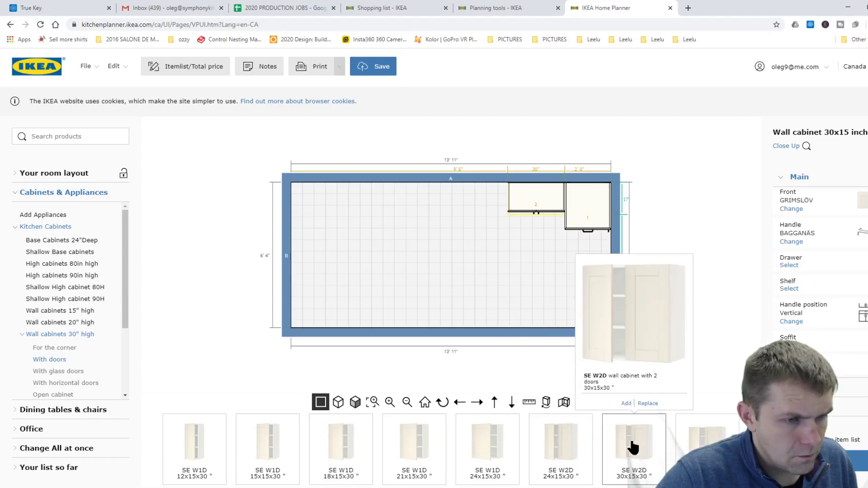
pyautogui.click(561, 459)
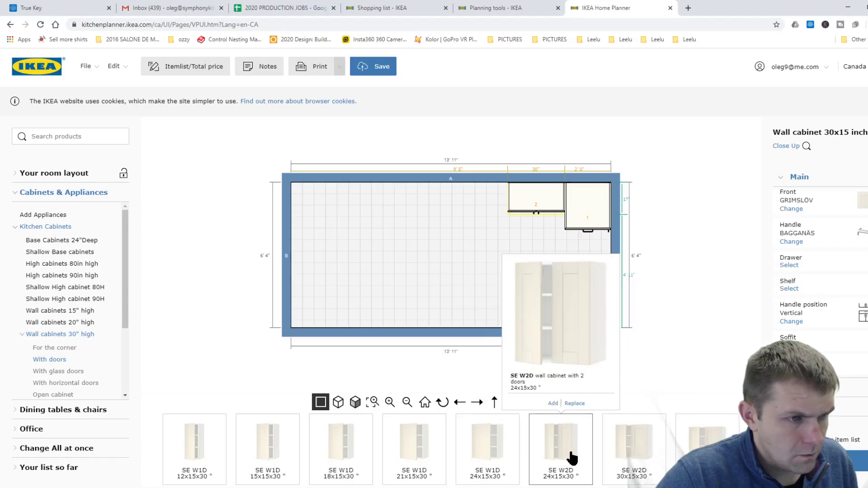
pyautogui.doubleClick(572, 458)
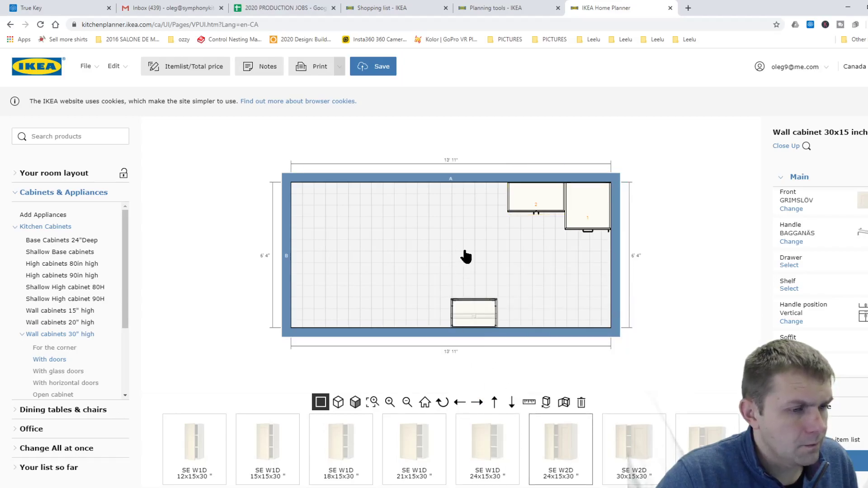
pyautogui.moveTo(500, 335); pyautogui.dragTo(541, 325)
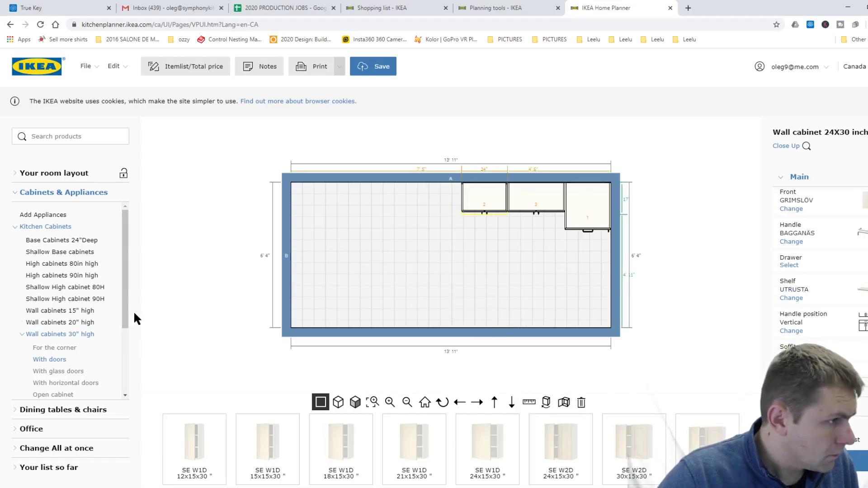
# Add a 30x15x15 two-door wall cabinet at the left end of the top-wall row, then expand the 30-inch-high categories.
pyautogui.click(73, 311)
pyautogui.click(54, 324)
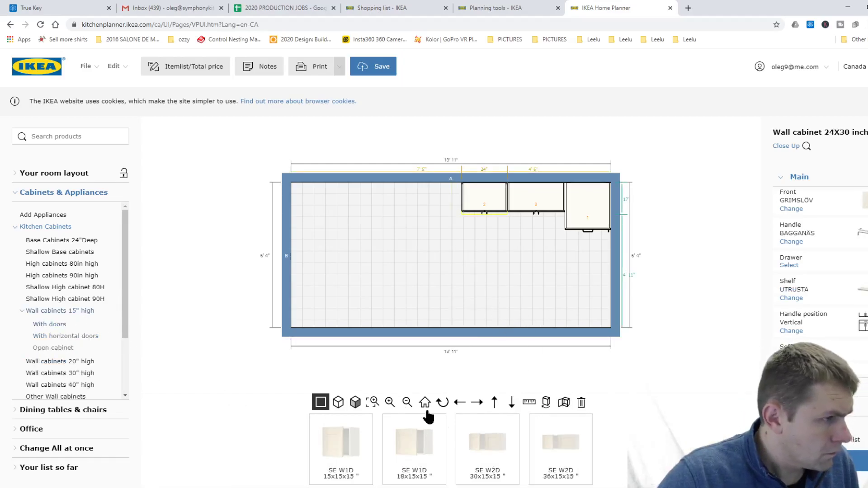
pyautogui.moveTo(552, 448)
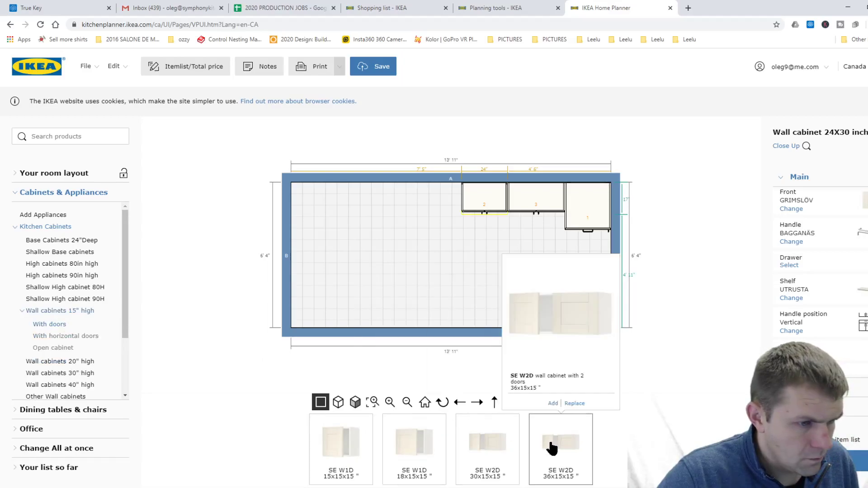
pyautogui.click(471, 446)
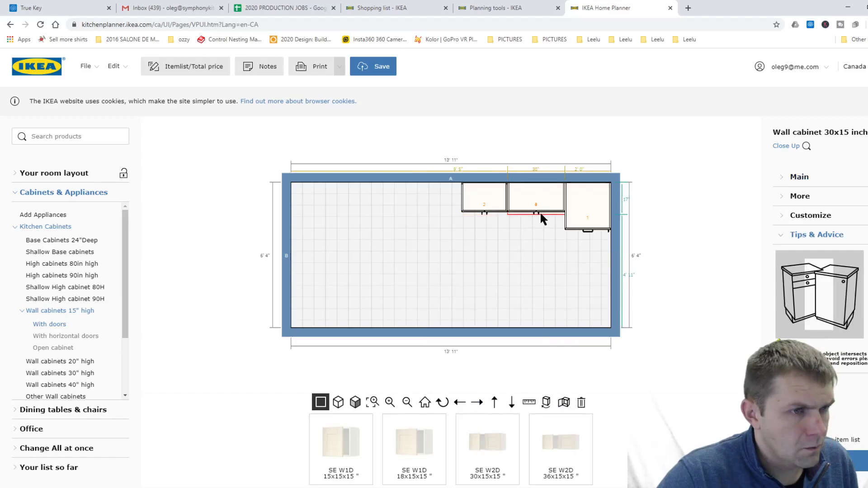
pyautogui.moveTo(543, 194); pyautogui.dragTo(433, 185)
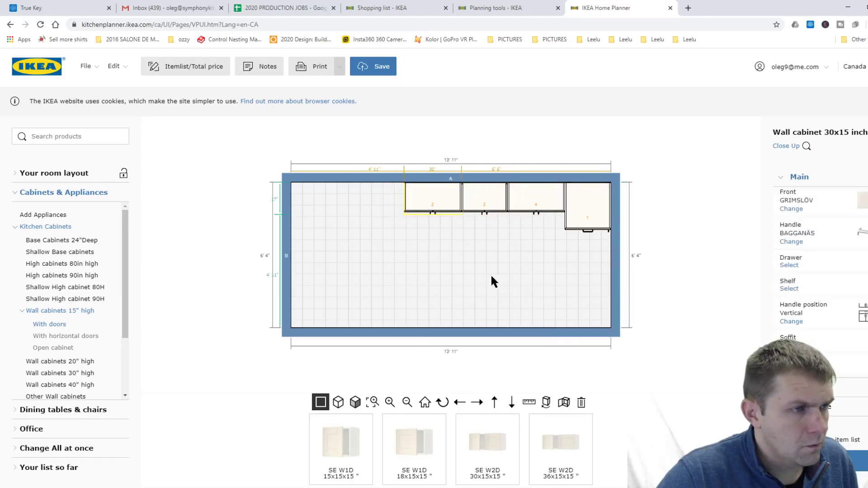
pyautogui.click(487, 196)
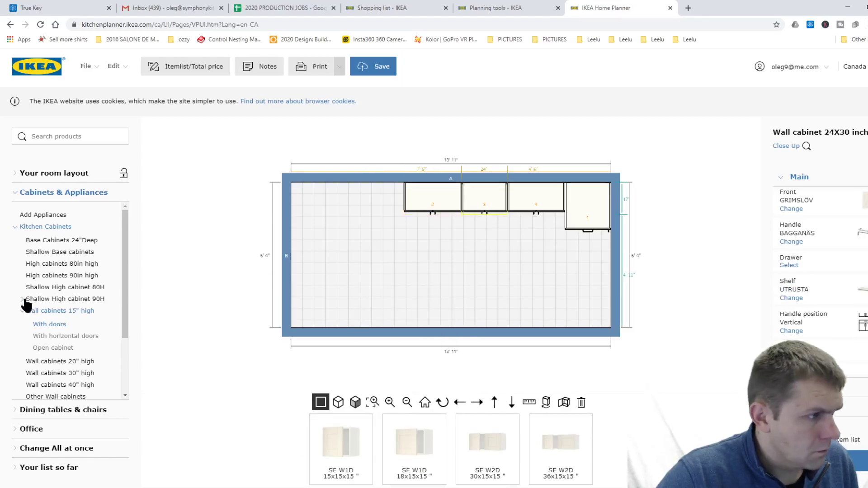
pyautogui.click(83, 374)
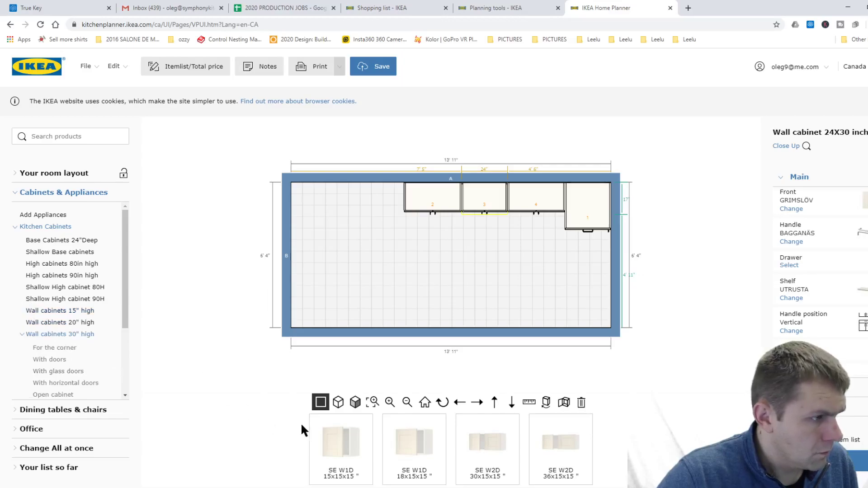
# Compare the corner wall cabinets and add the 30-inch-high diagonal-front one where Walls A and B meet.
pyautogui.click(71, 349)
pyautogui.moveTo(414, 461)
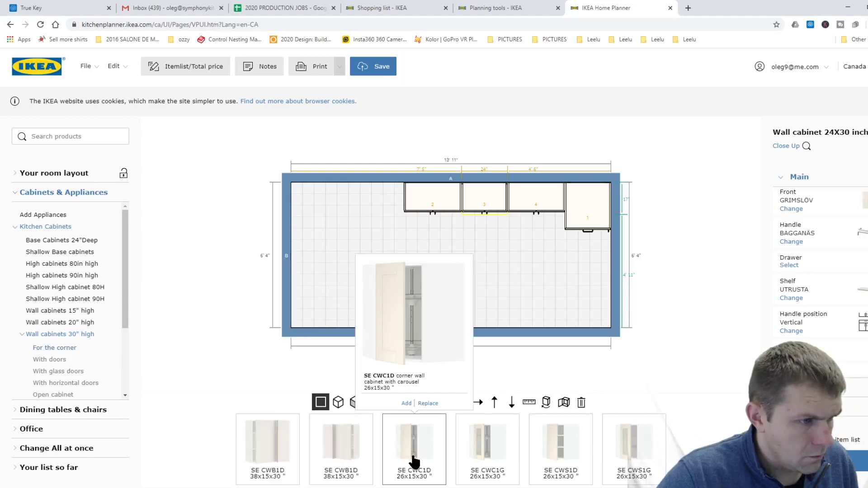
pyautogui.moveTo(292, 462)
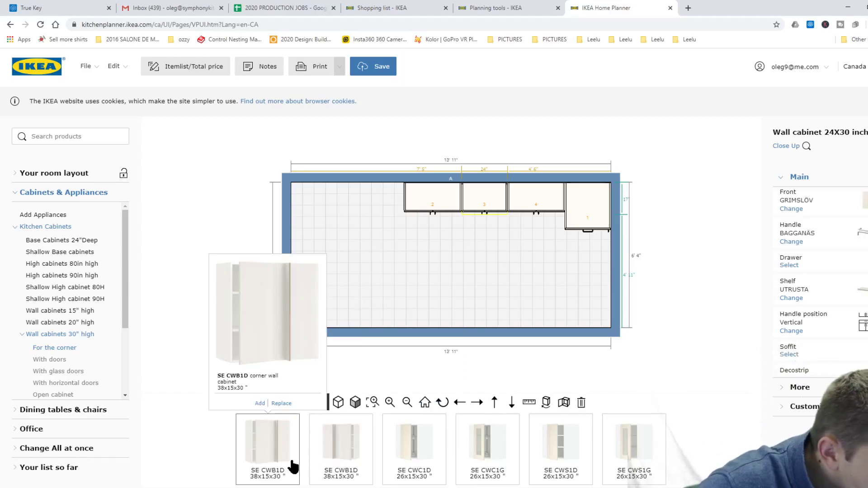
pyautogui.moveTo(356, 470)
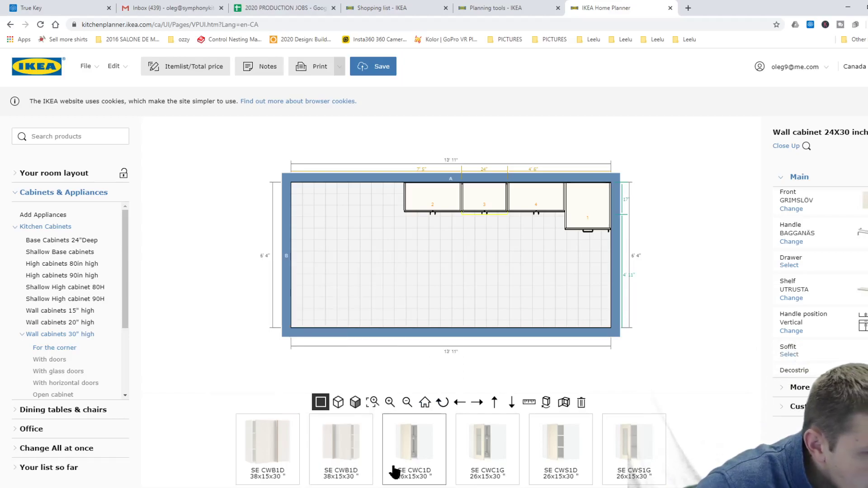
pyautogui.moveTo(508, 460)
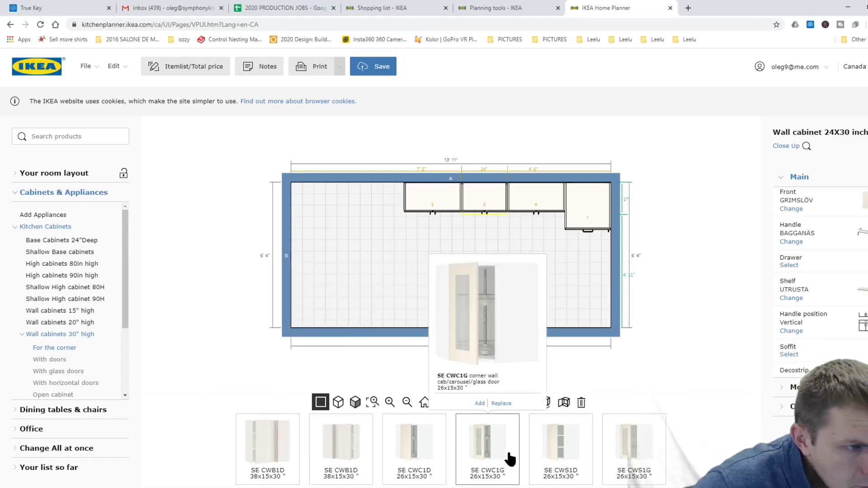
pyautogui.moveTo(572, 458)
pyautogui.moveTo(660, 451)
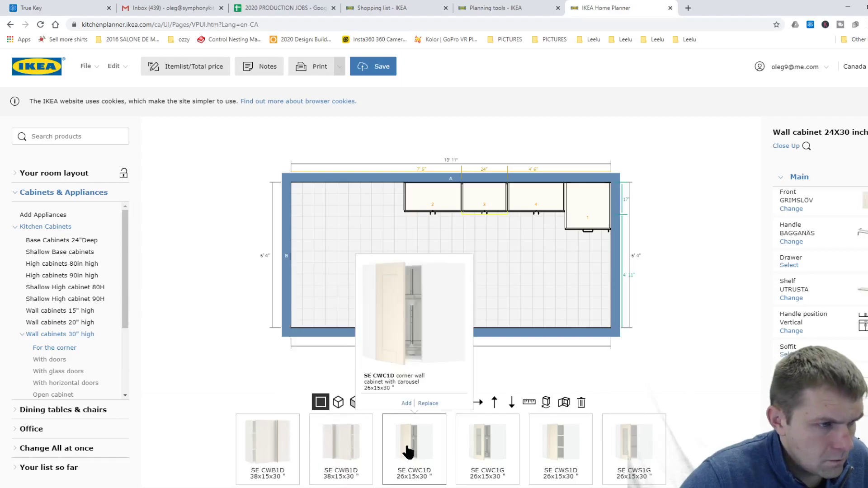
pyautogui.moveTo(487, 452)
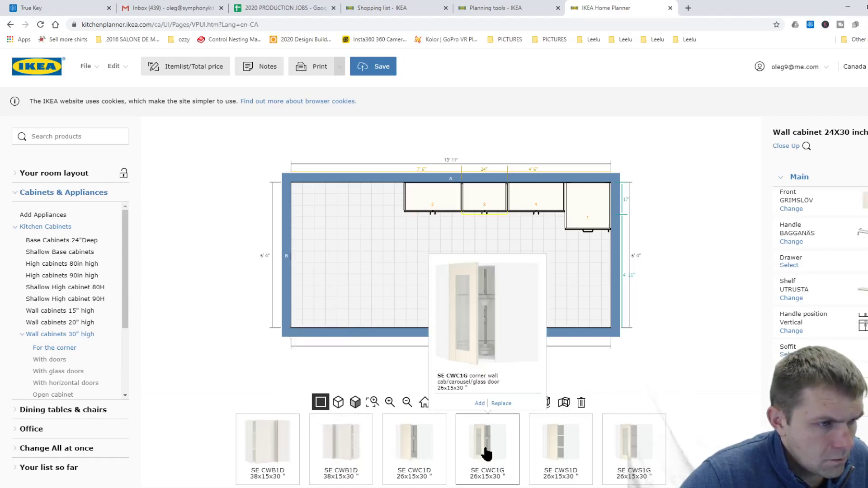
pyautogui.click(407, 457)
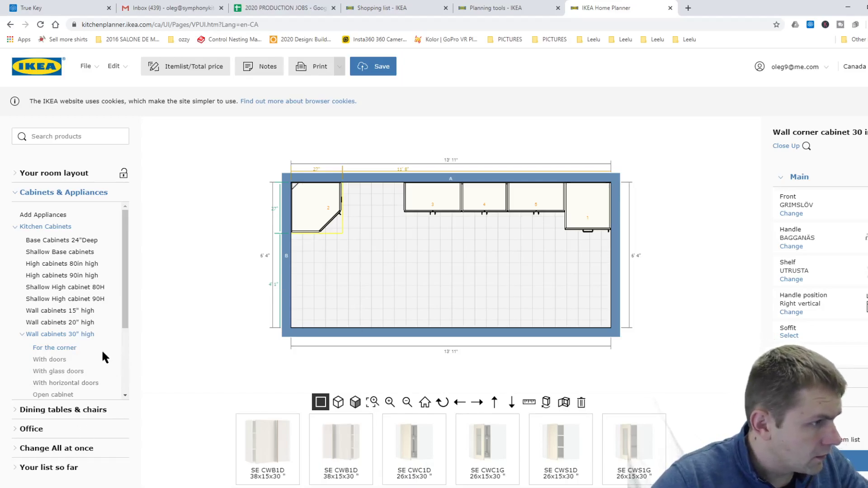
# Add an SE W2D 30x15x30 two-door wall cabinet from the With doors list.
pyautogui.click(63, 360)
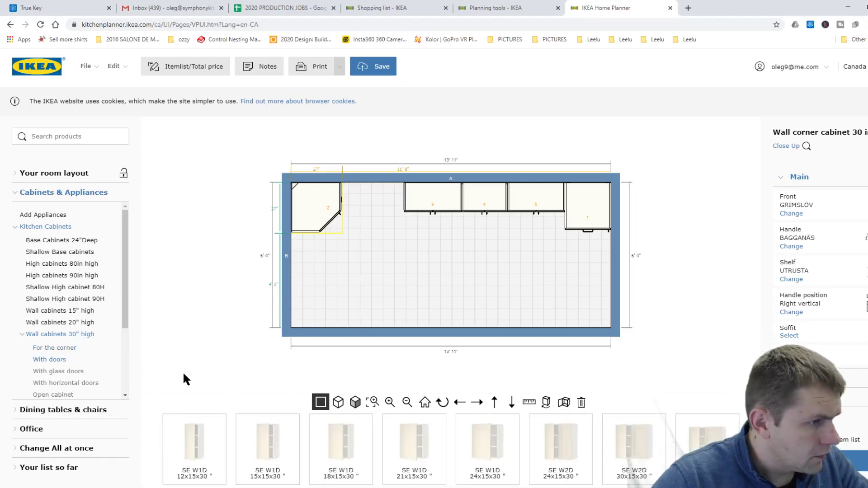
pyautogui.moveTo(553, 441)
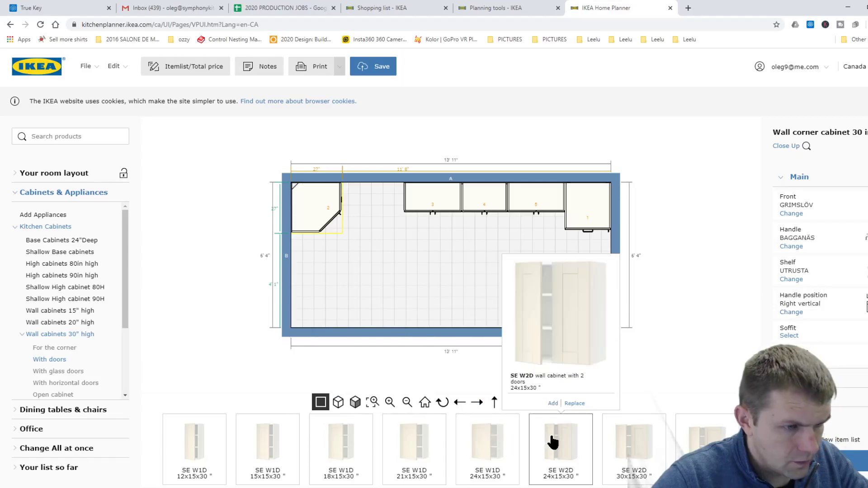
pyautogui.click(639, 445)
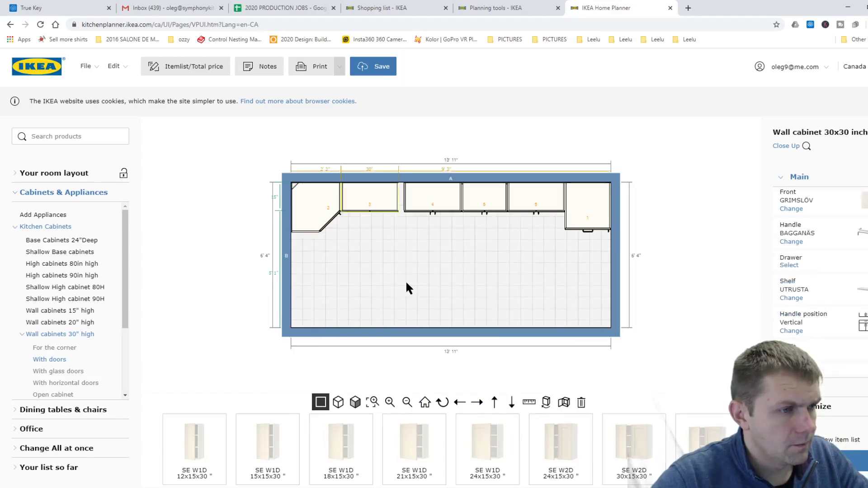
# Slide cabinets 4, 5 and tall cabinet 1 left so each butts against its neighbour.
pyautogui.moveTo(434, 199); pyautogui.dragTo(413, 195)
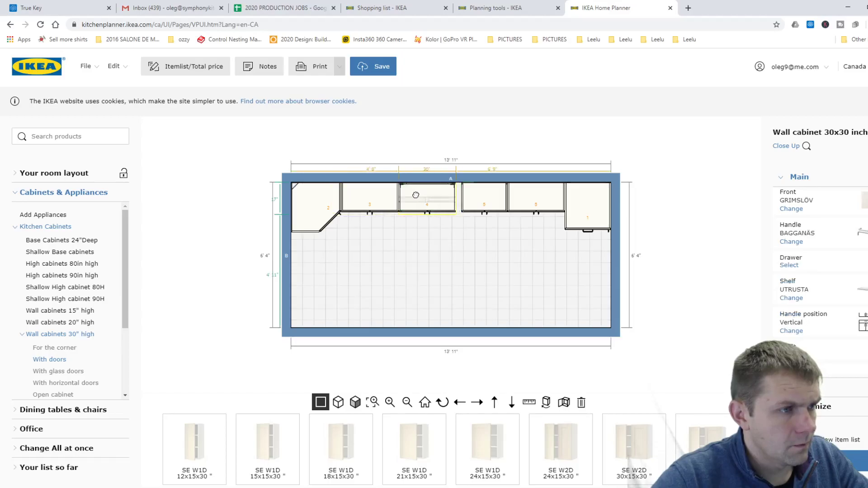
pyautogui.moveTo(496, 195)
pyautogui.mouseDown()
pyautogui.moveTo(483, 196)
pyautogui.moveTo(495, 192)
pyautogui.mouseUp()
pyautogui.moveTo(578, 197); pyautogui.dragTo(552, 203)
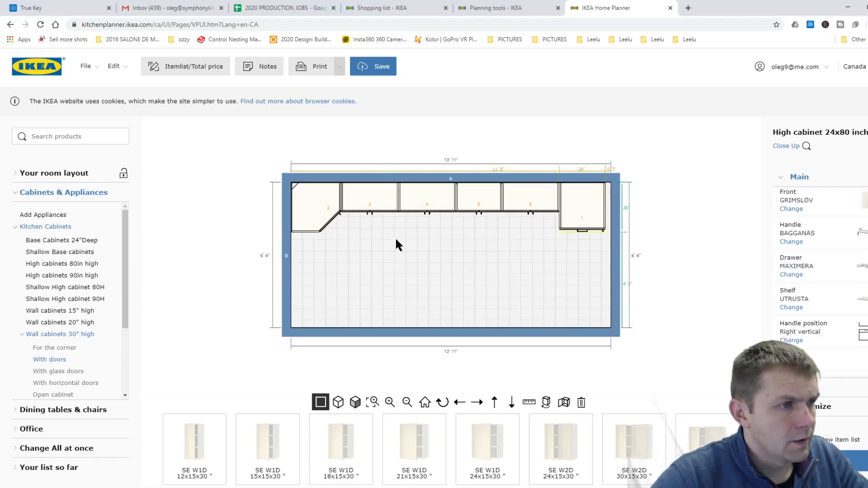
pyautogui.scroll(2, 442, 175)
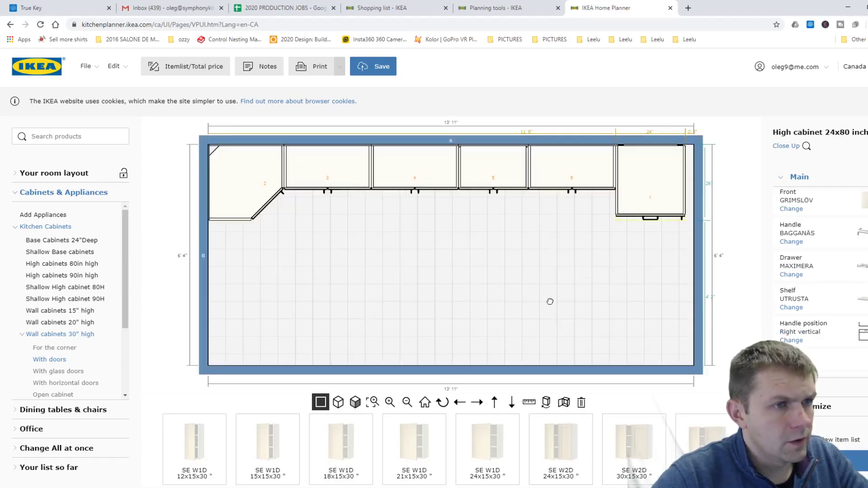
pyautogui.scroll(1, 527, 188)
pyautogui.scroll(-3, 550, 266)
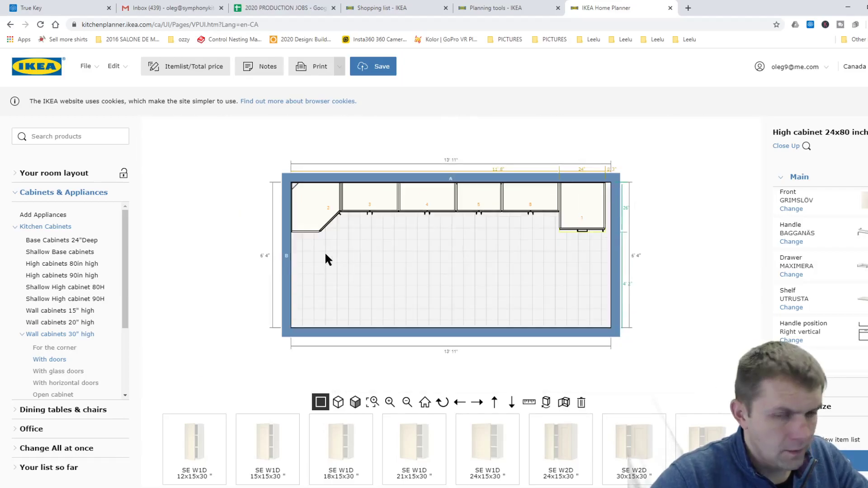
pyautogui.scroll(1, 322, 198)
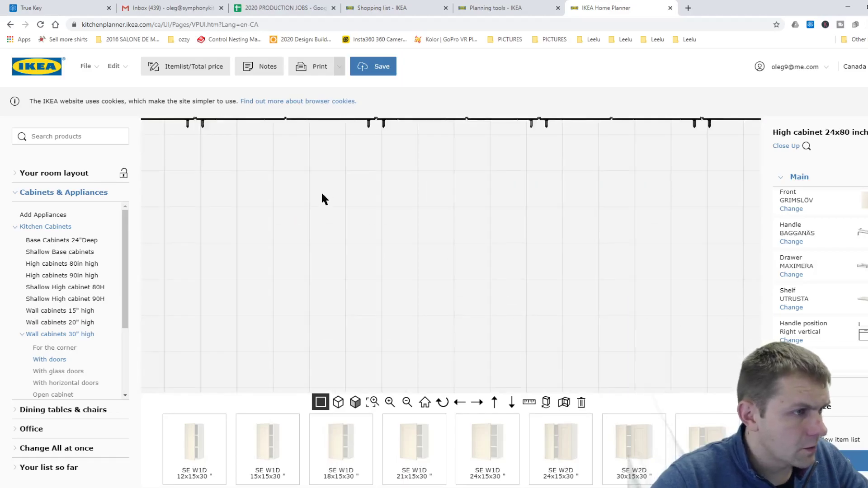
pyautogui.scroll(-1, 436, 276)
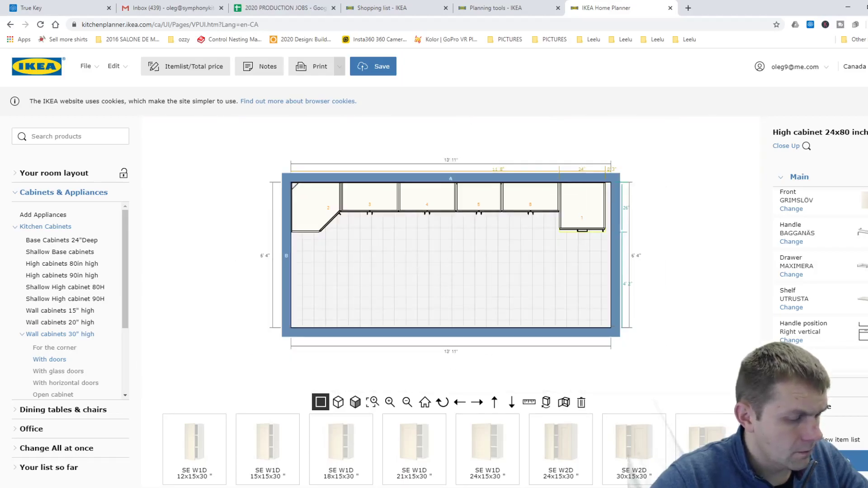
# Calculate 76 − 24 = 52 and 28 − 24 = 4, then check the room layout and reselect With doors.
pyautogui.hotkey('alt', 'Tab')
pyautogui.write('76-24=')
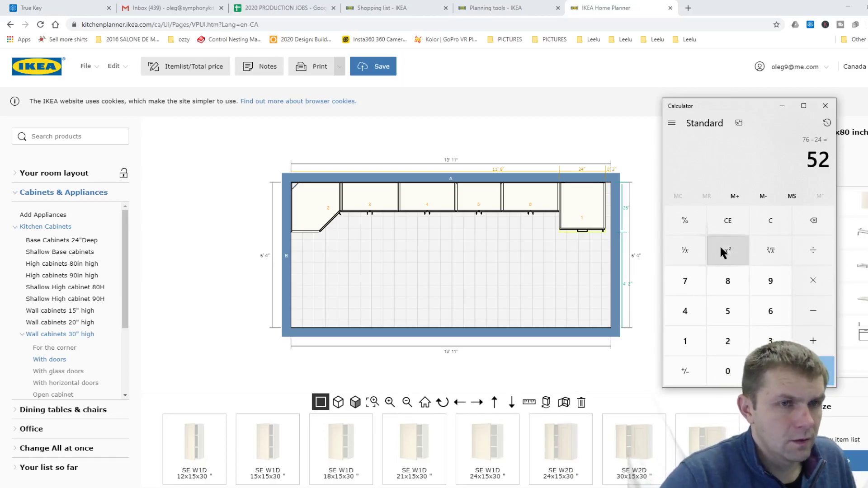
pyautogui.write('-24==')
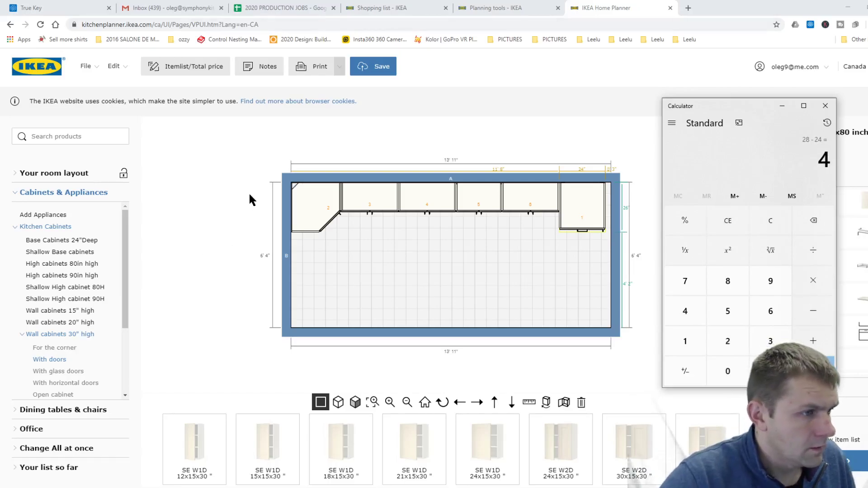
pyautogui.click(204, 244)
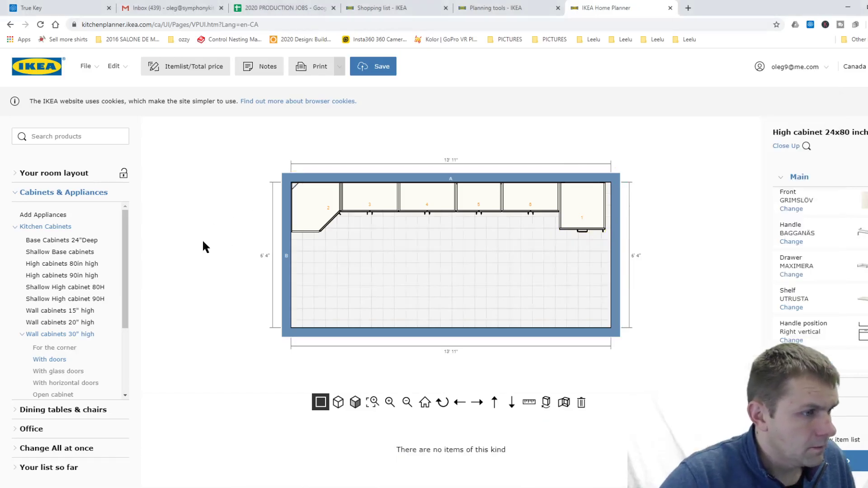
pyautogui.click(54, 360)
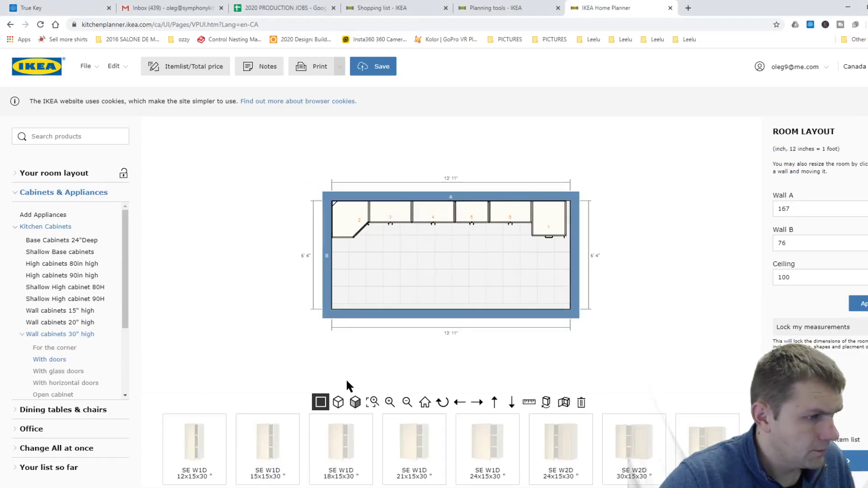
# Place two SE W2D 24x15x30 two-door wall cabinets along Wall B below the corner unit.
pyautogui.click(601, 449)
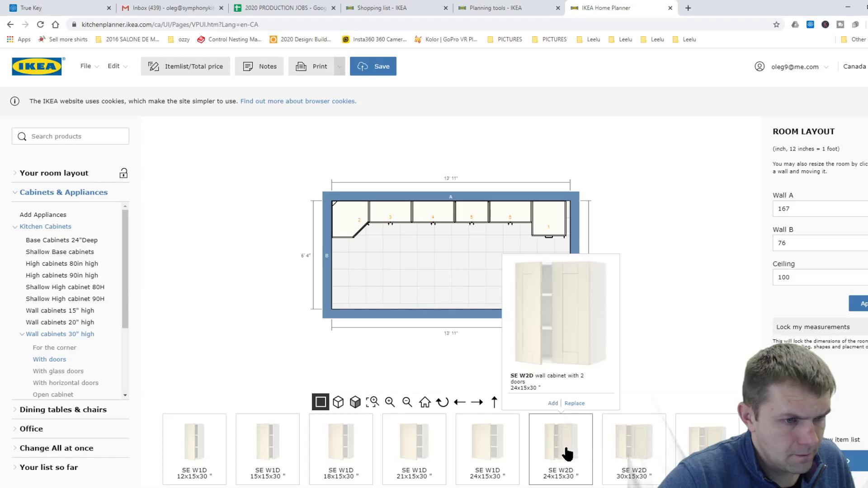
pyautogui.click(576, 455)
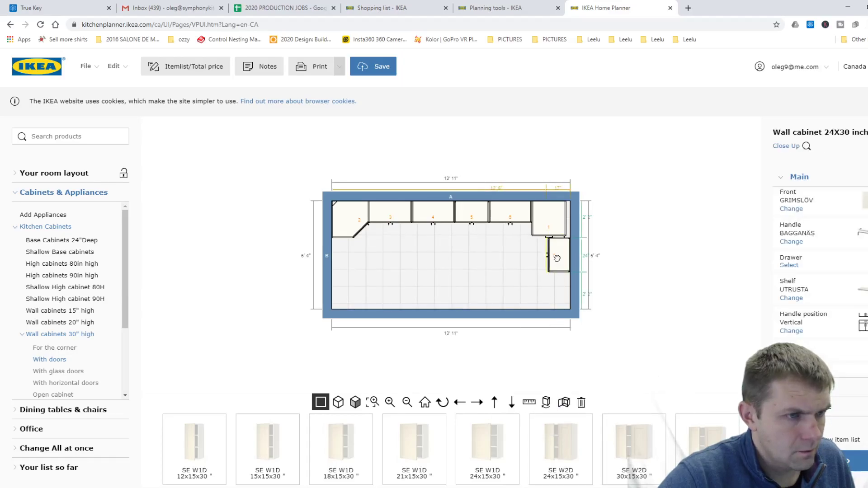
pyautogui.moveTo(557, 258); pyautogui.dragTo(332, 262)
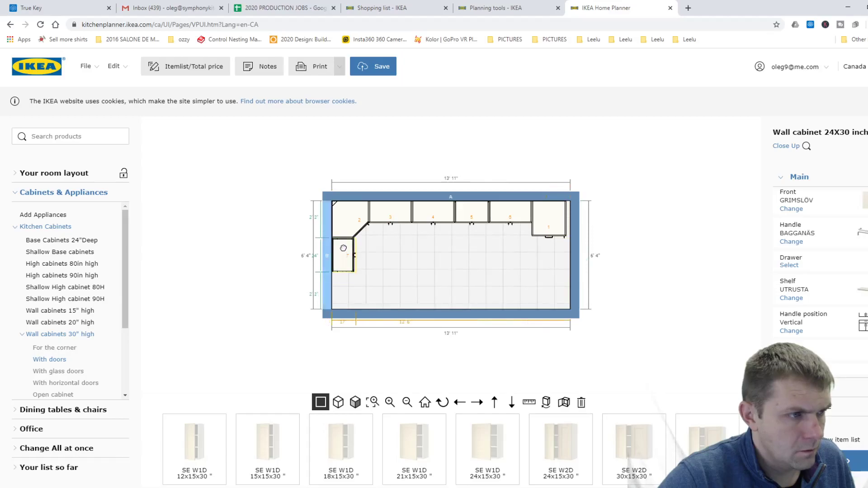
pyautogui.click(571, 444)
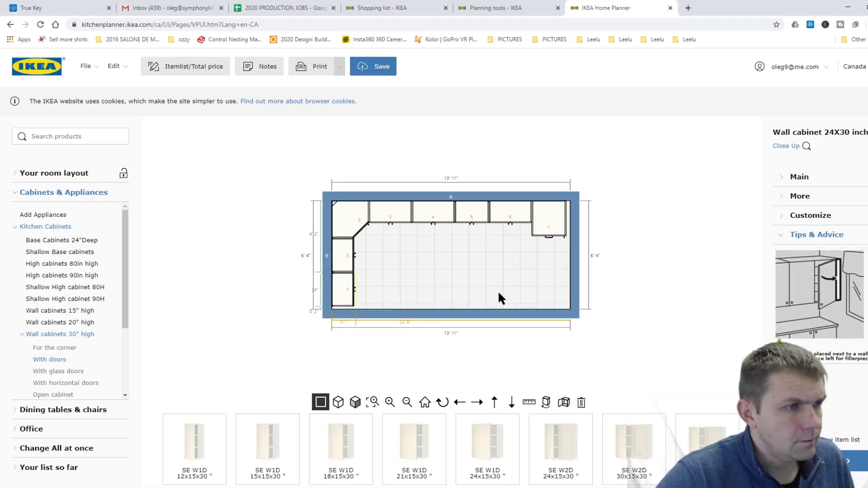
pyautogui.click(81, 243)
# Compare the corner base cabinets against the reference photo and add the SE CBS cabinet.
pyautogui.click(48, 253)
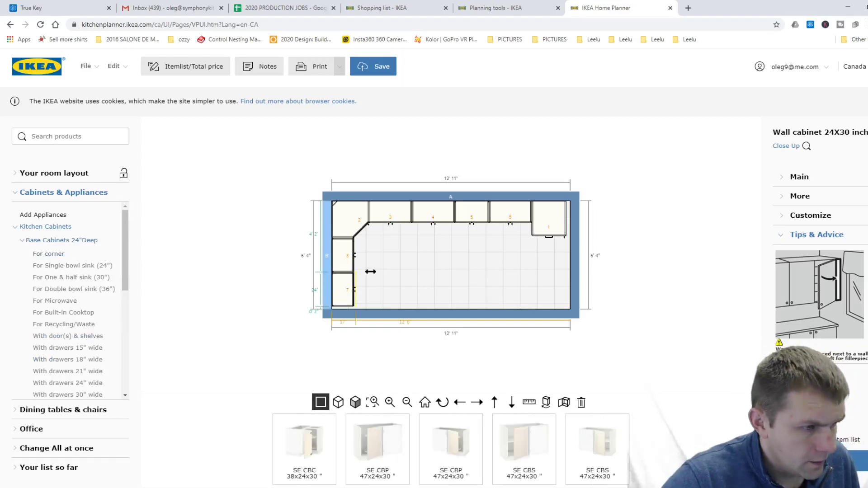
pyautogui.moveTo(500, 463)
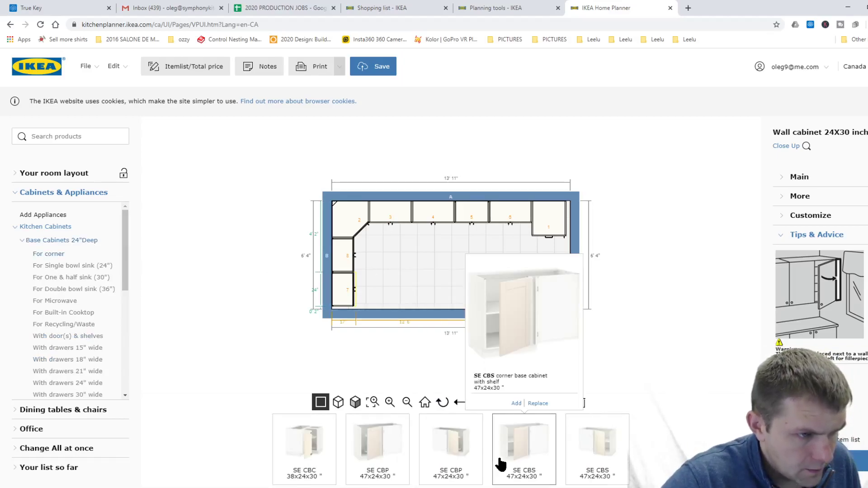
pyautogui.moveTo(585, 463)
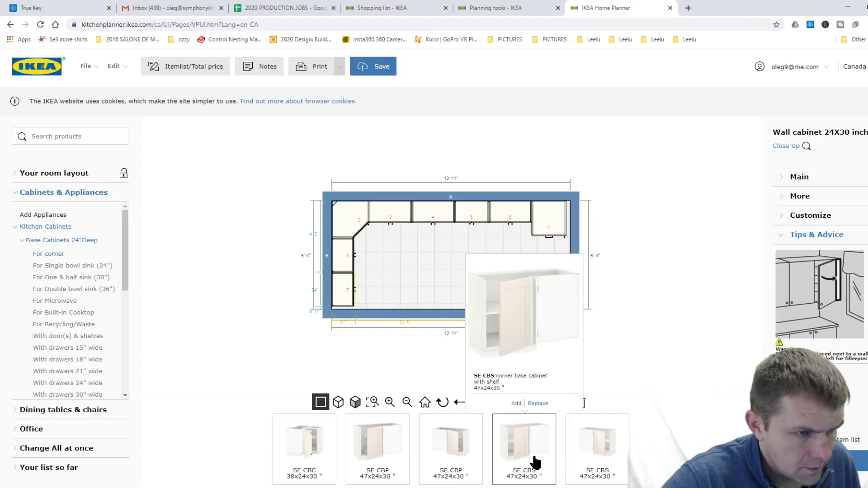
pyautogui.moveTo(464, 460)
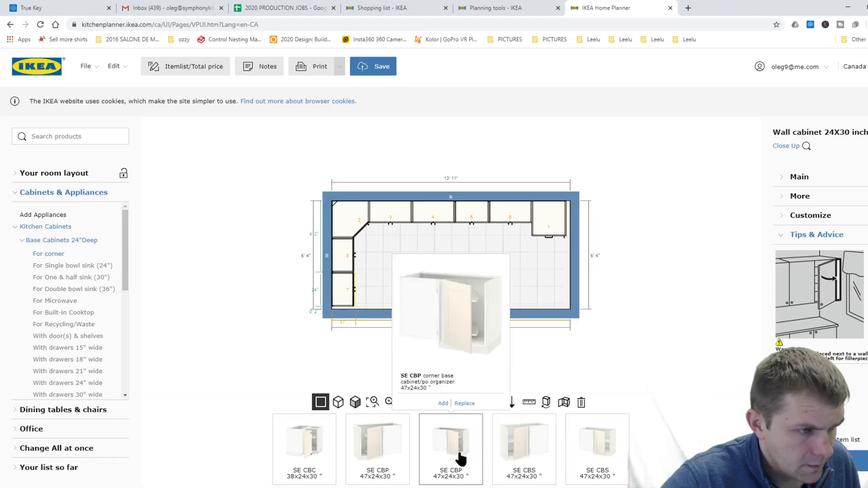
pyautogui.moveTo(378, 457)
pyautogui.moveTo(321, 457)
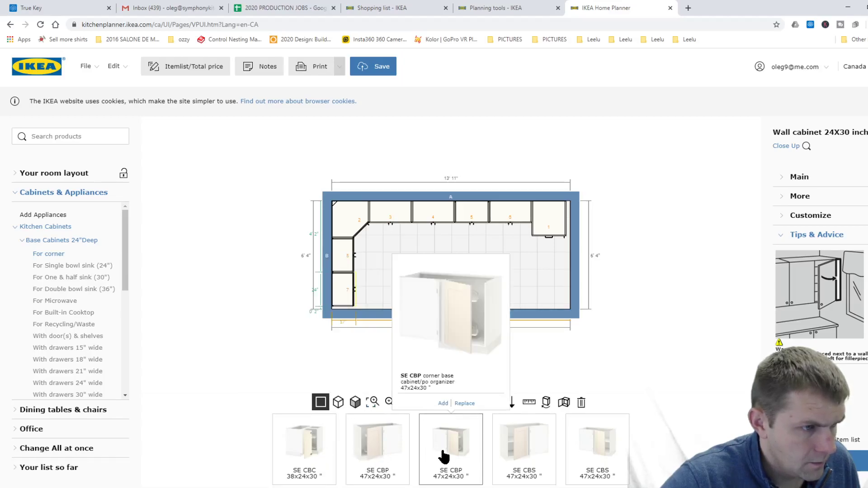
pyautogui.moveTo(540, 454)
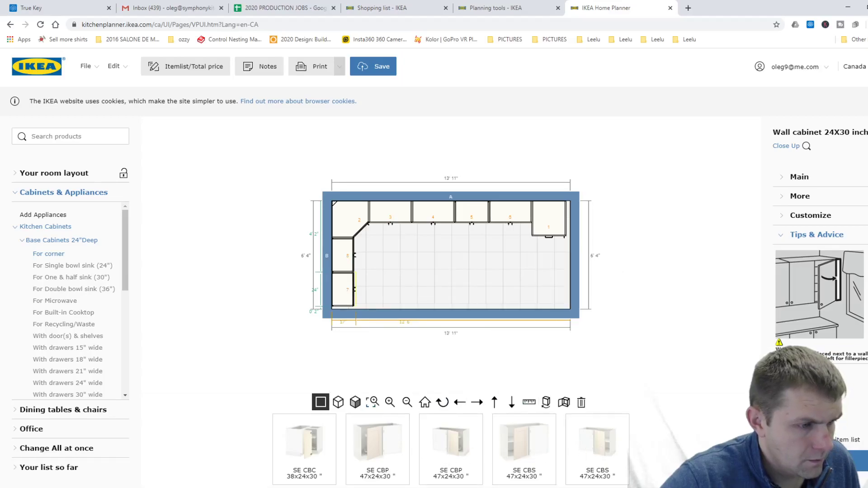
pyautogui.hotkey('alt', 'Tab')
pyautogui.hotkey('alt', 'Tab')
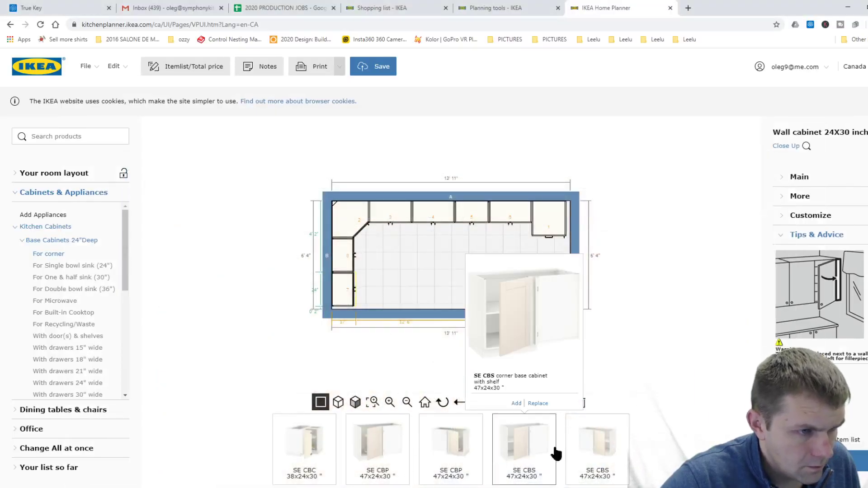
pyautogui.click(584, 454)
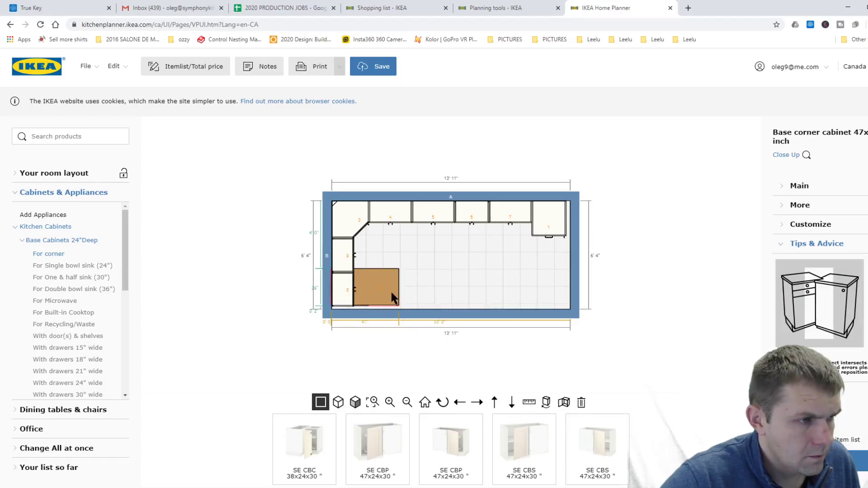
# Position the corner base cabinet in the middle of the room and expand its More and Customize options.
pyautogui.moveTo(388, 296); pyautogui.dragTo(452, 297)
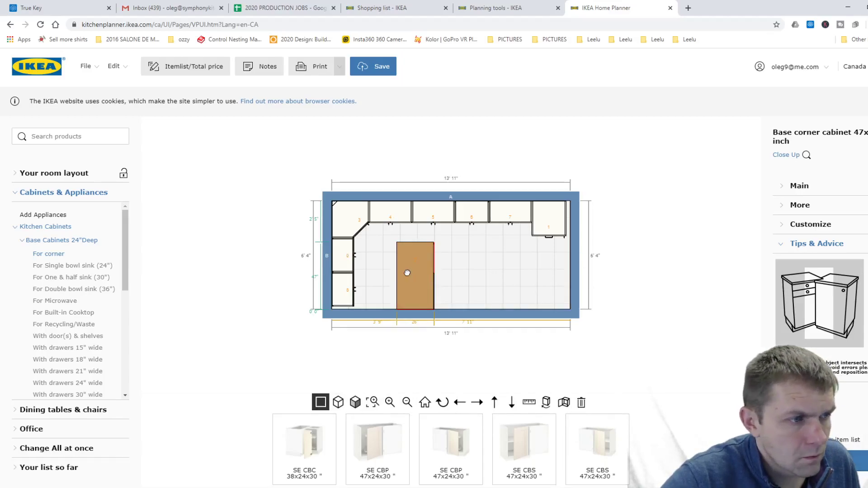
pyautogui.moveTo(407, 273); pyautogui.dragTo(424, 272)
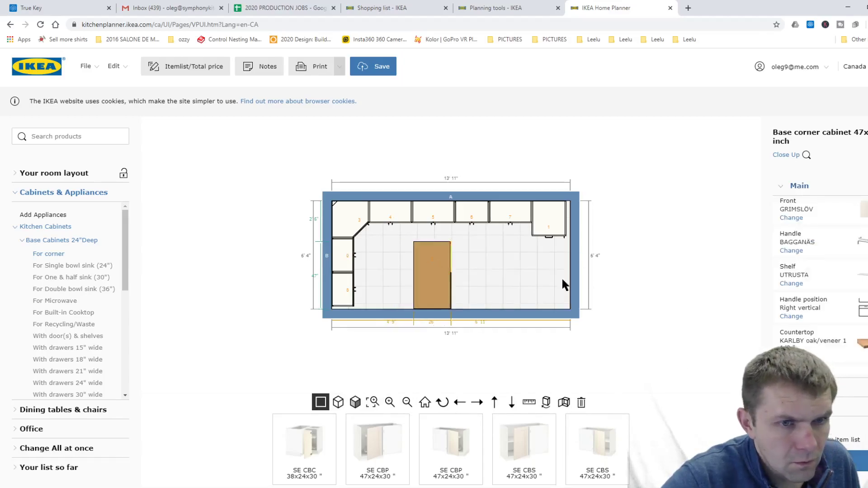
pyautogui.scroll(-2, 828, 340)
pyautogui.click(837, 387)
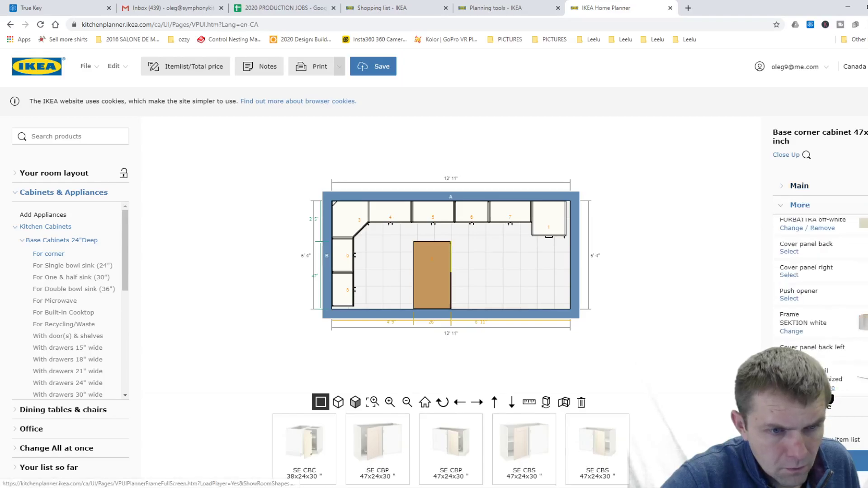
pyautogui.click(837, 390)
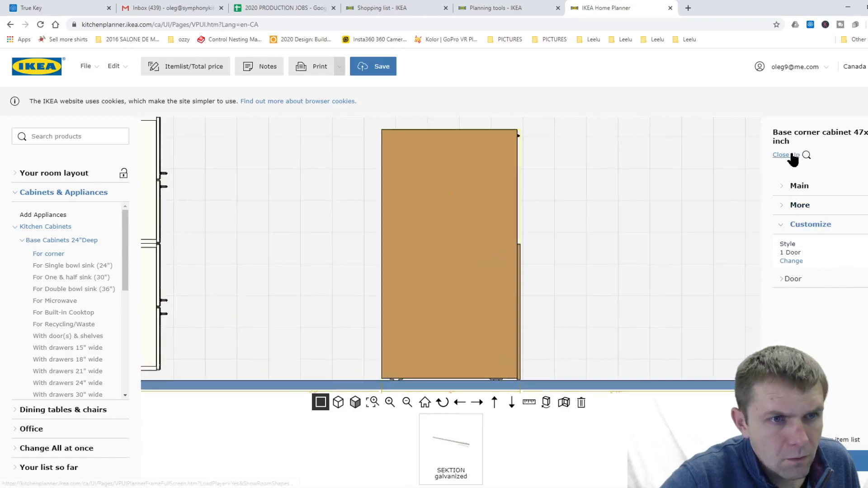
pyautogui.click(793, 156)
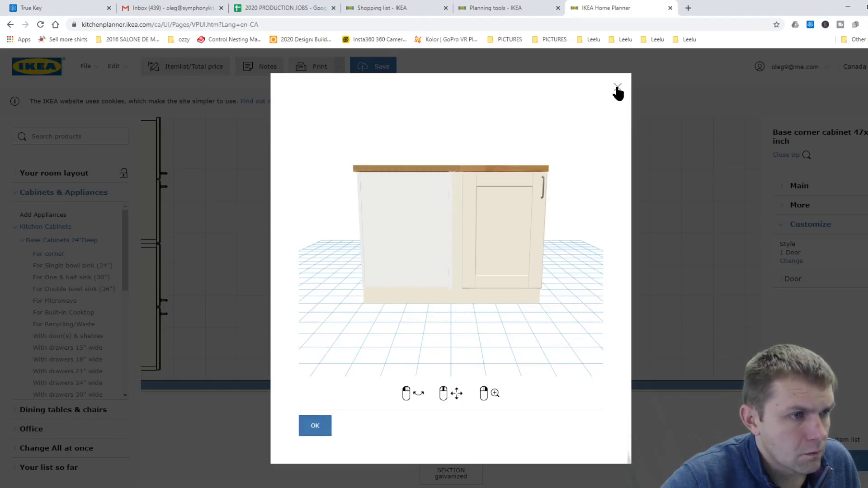
pyautogui.moveTo(520, 217); pyautogui.dragTo(502, 271)
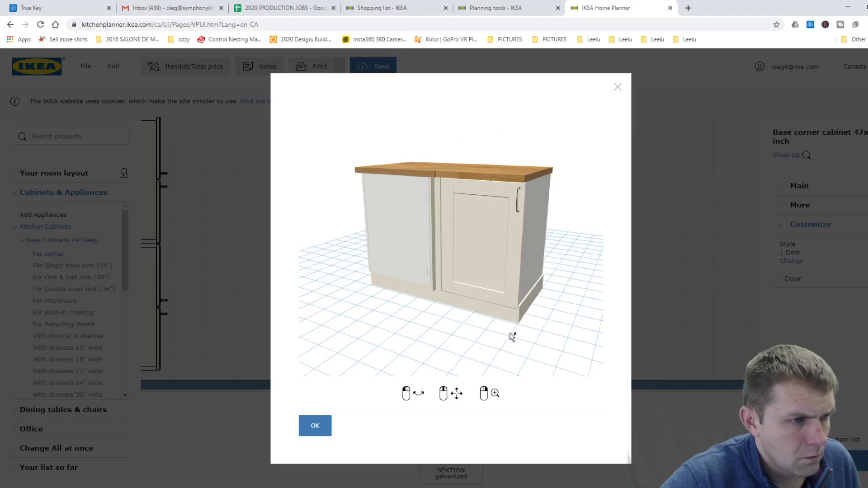
pyautogui.scroll(-2, 482, 186)
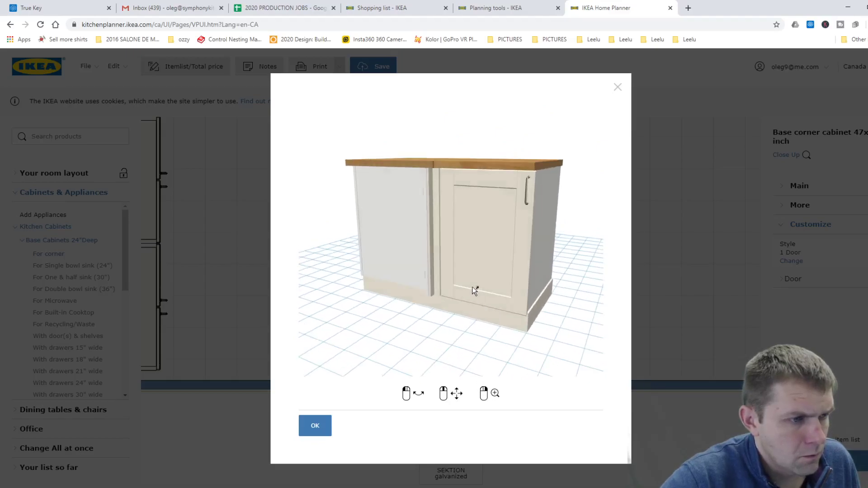
pyautogui.moveTo(473, 291)
pyautogui.mouseDown()
pyautogui.moveTo(471, 361)
pyautogui.moveTo(362, 350)
pyautogui.moveTo(368, 320)
pyautogui.moveTo(179, 272)
pyautogui.moveTo(488, 282)
pyautogui.mouseUp()
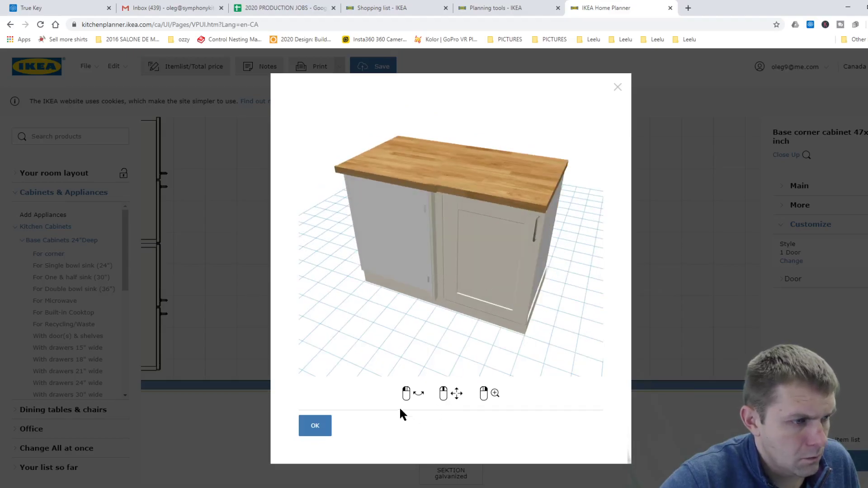
pyautogui.moveTo(451, 369); pyautogui.dragTo(328, 409)
pyautogui.click(316, 426)
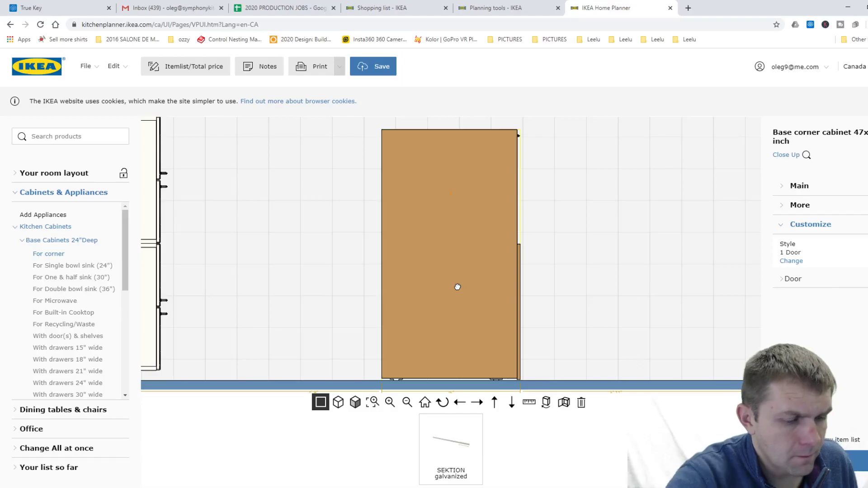
pyautogui.click(388, 223)
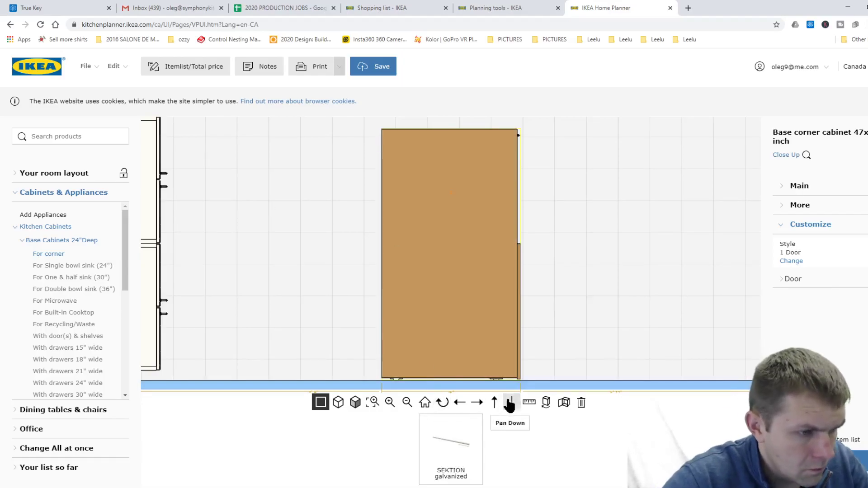
# Save the design under the client's first name, dismiss the confirmation, and cancel the order-options dialog.
pyautogui.moveTo(459, 476)
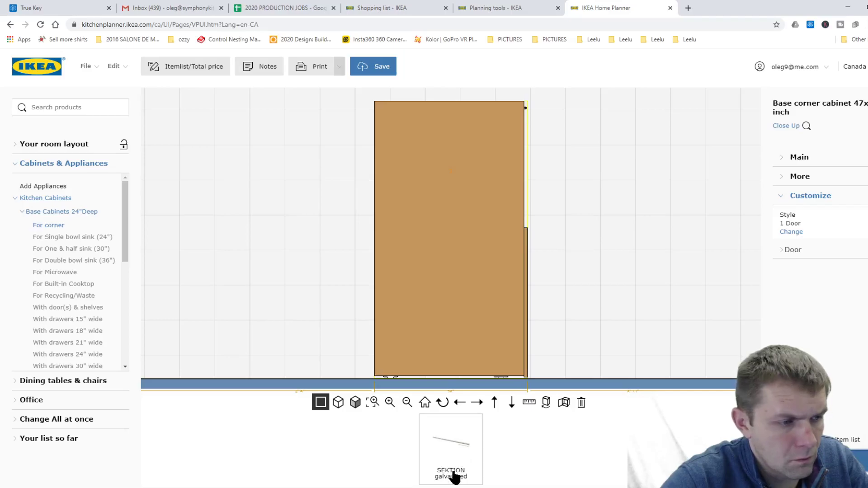
pyautogui.hotkey('ctrl', 's')
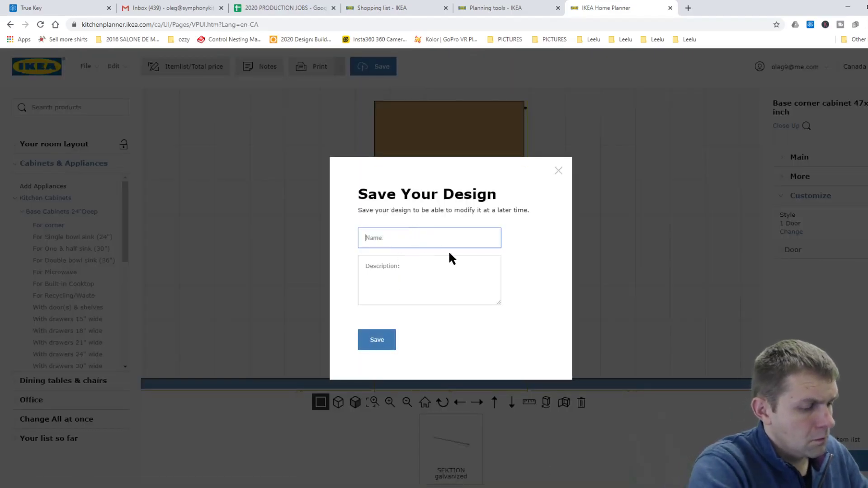
pyautogui.write('nATALIA')
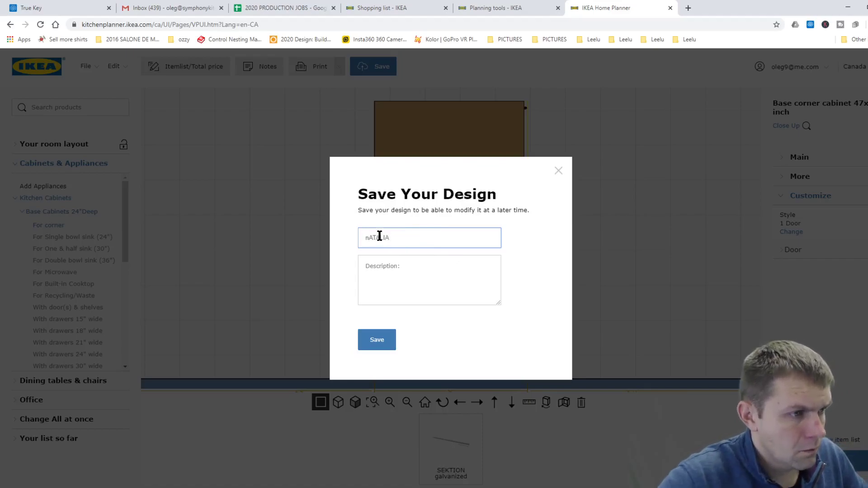
pyautogui.moveTo(391, 237); pyautogui.dragTo(252, 228)
pyautogui.write('n')
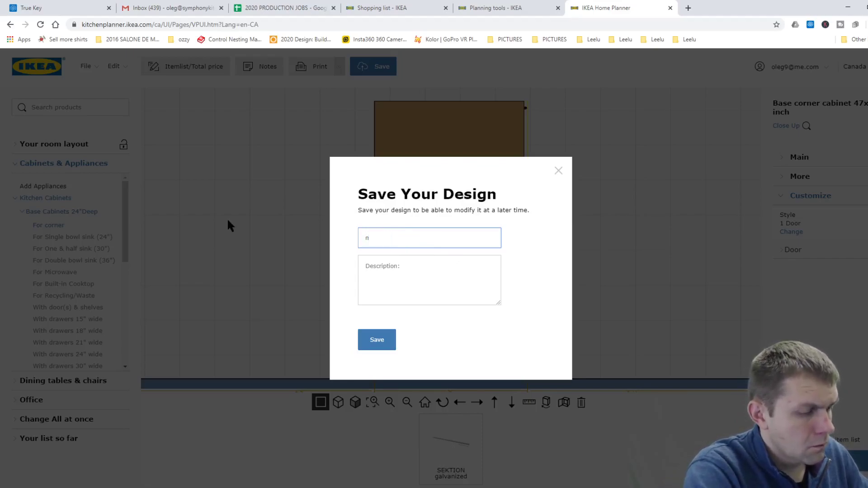
pyautogui.write('atalia')
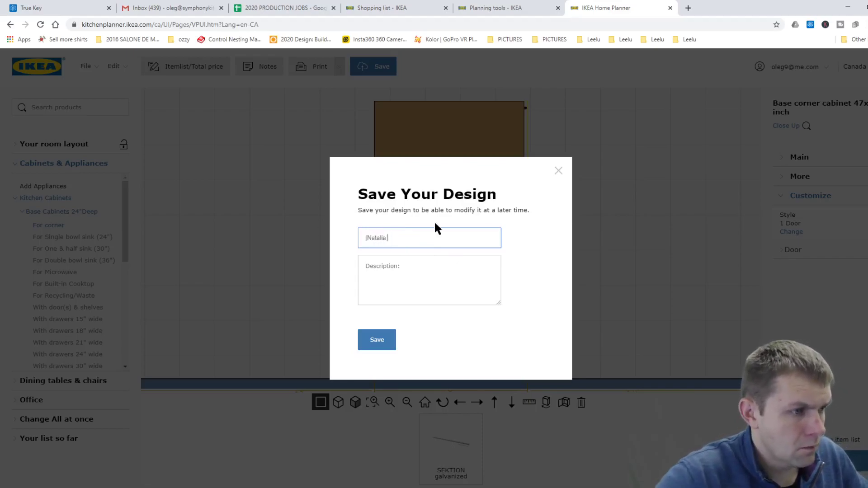
pyautogui.click(378, 338)
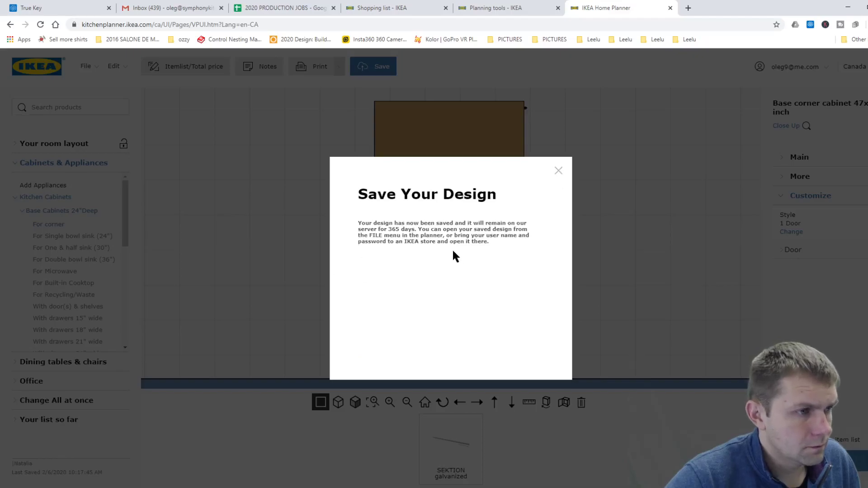
pyautogui.click(559, 171)
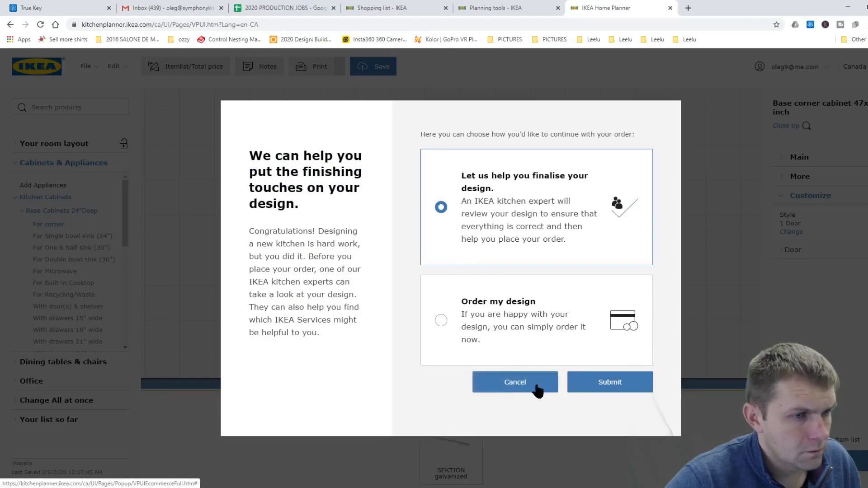
pyautogui.click(507, 390)
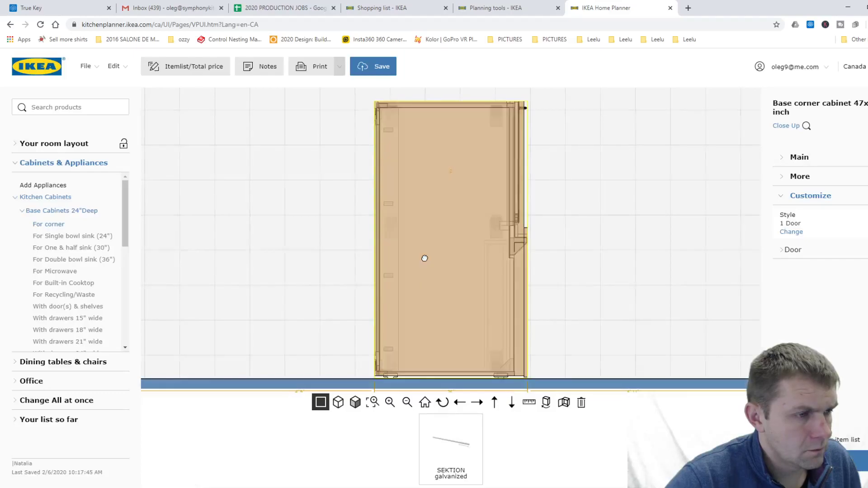
# Return to the whole-room plan view and drag the 47-inch corner base cabinet into the top-left corner.
pyautogui.moveTo(386, 287); pyautogui.dragTo(429, 167)
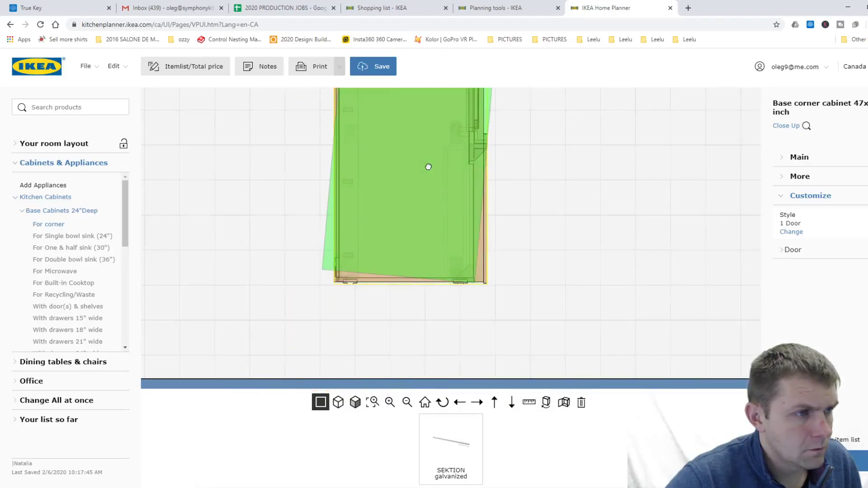
pyautogui.click(412, 402)
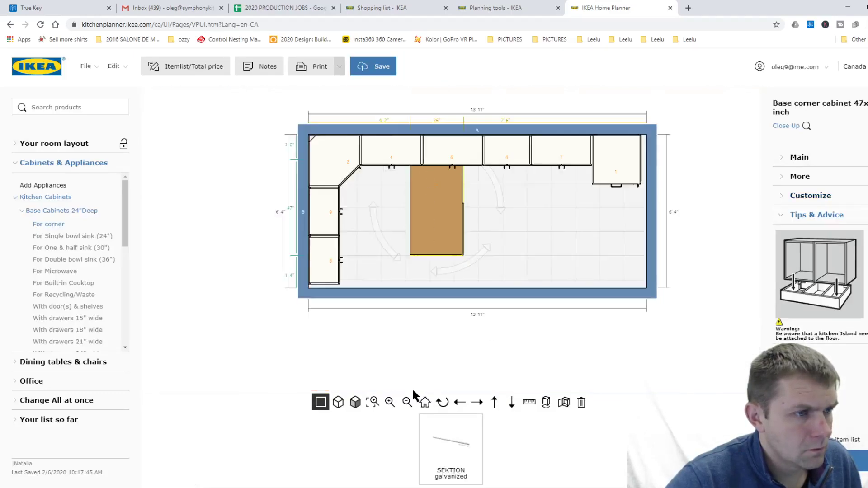
pyautogui.moveTo(446, 189); pyautogui.dragTo(391, 145)
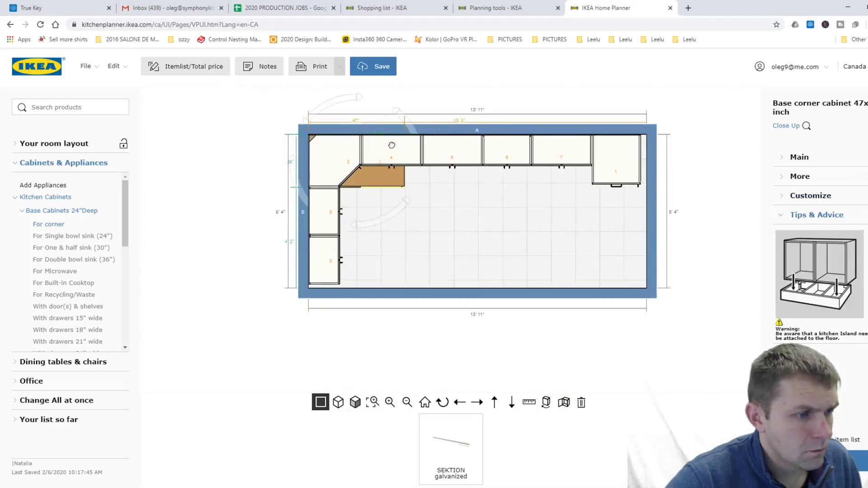
# Review the For corner base cabinet options and nudge the corner cabinet slightly right.
pyautogui.click(48, 224)
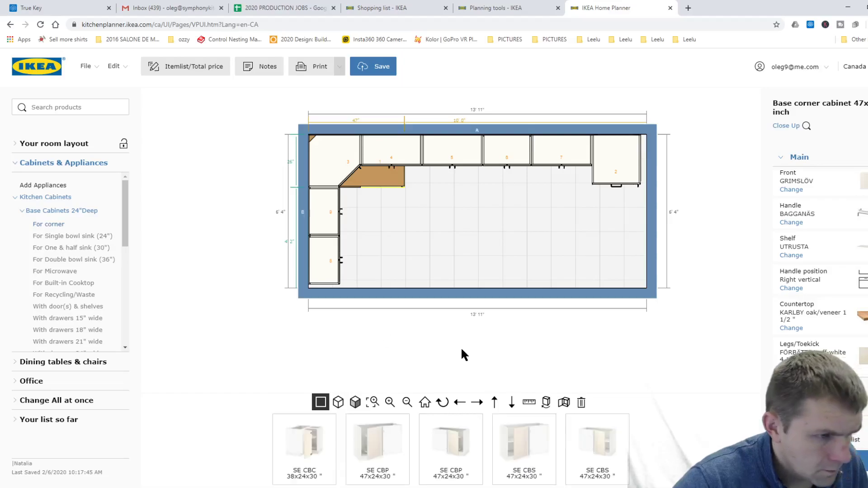
pyautogui.moveTo(461, 450)
pyautogui.moveTo(514, 455)
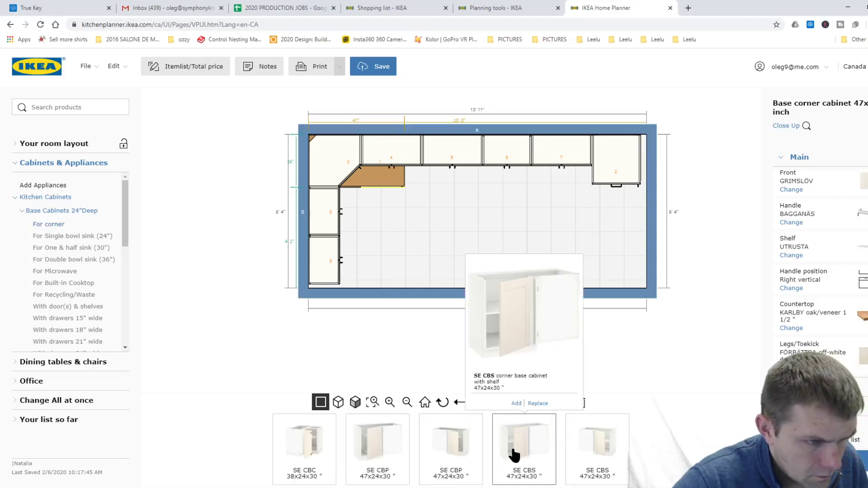
pyautogui.moveTo(608, 457)
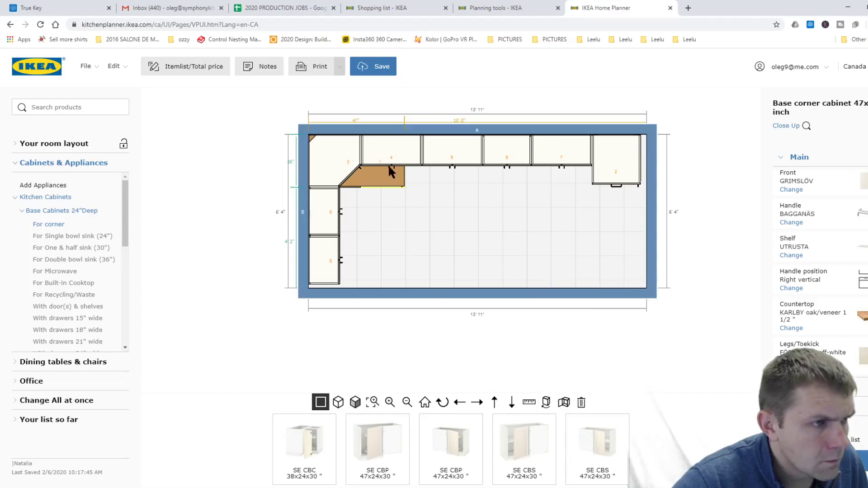
pyautogui.moveTo(386, 180); pyautogui.dragTo(413, 182)
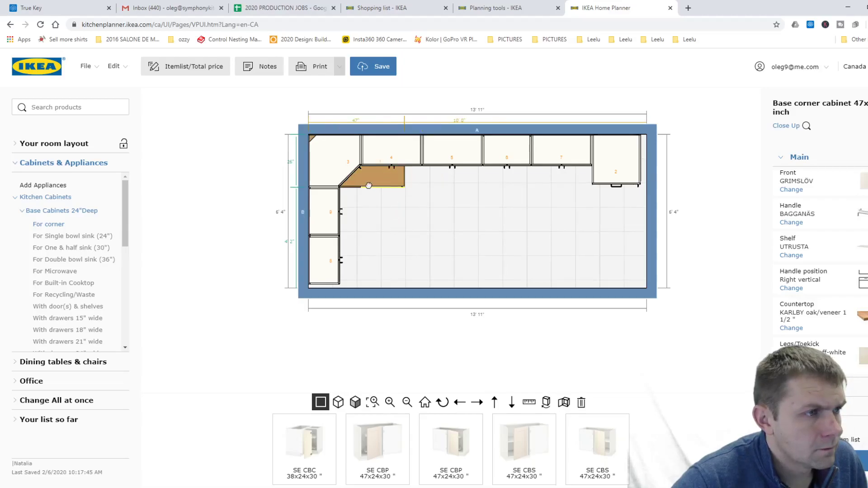
# Move the 18-inch SE B3E three-drawer base cabinet onto the left wall beneath the corner cabinet.
pyautogui.hotkey('alt', 'Tab')
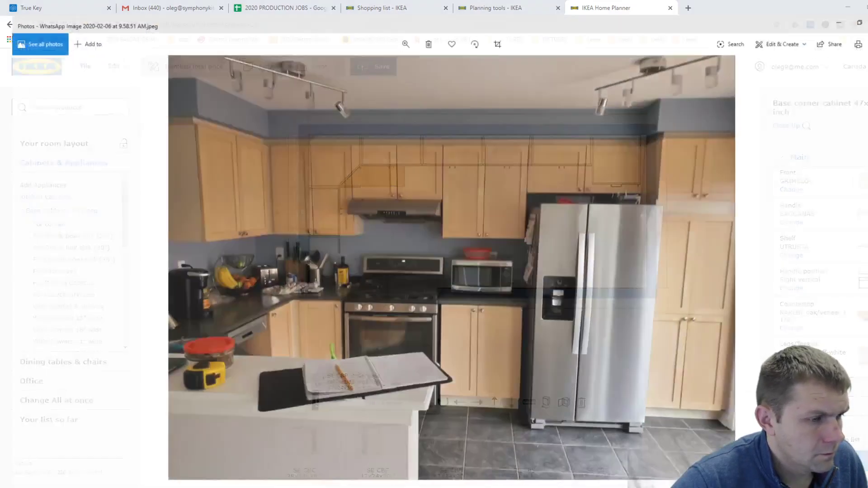
pyautogui.hotkey('alt', 'Tab')
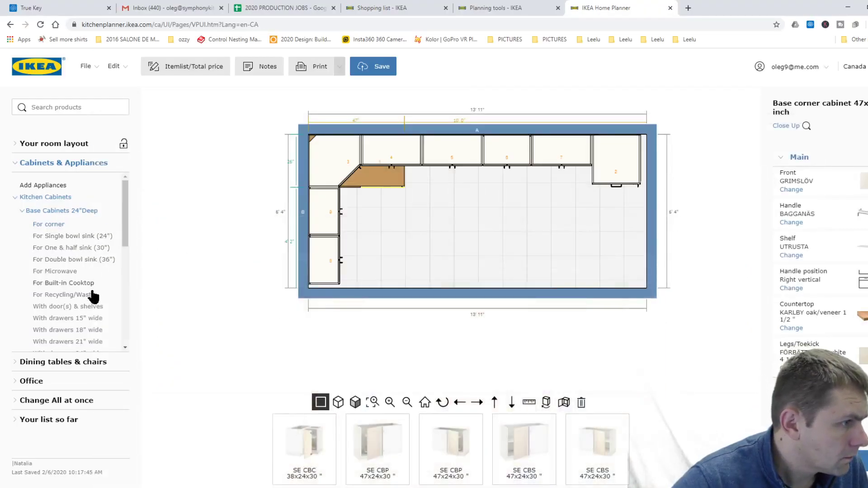
pyautogui.click(91, 333)
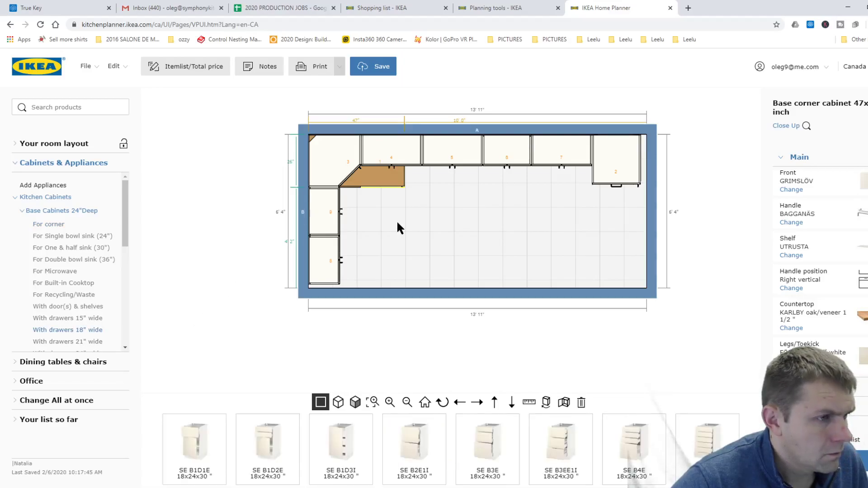
pyautogui.moveTo(465, 433)
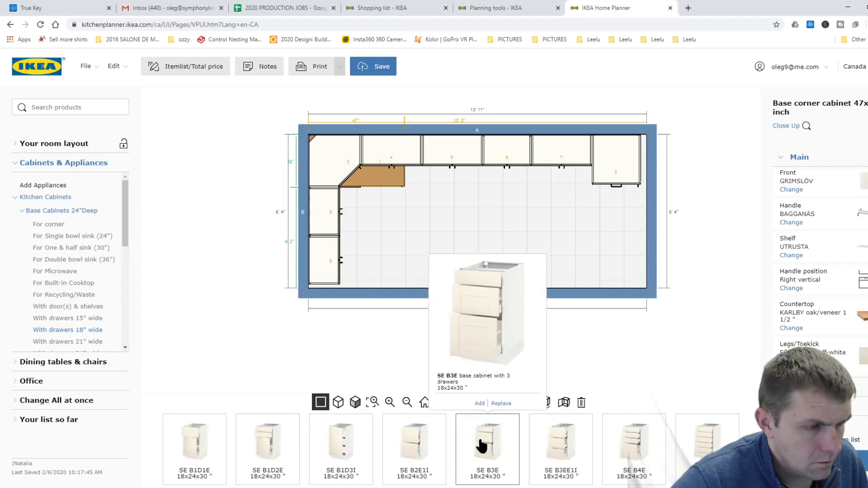
pyautogui.moveTo(481, 446); pyautogui.dragTo(468, 316)
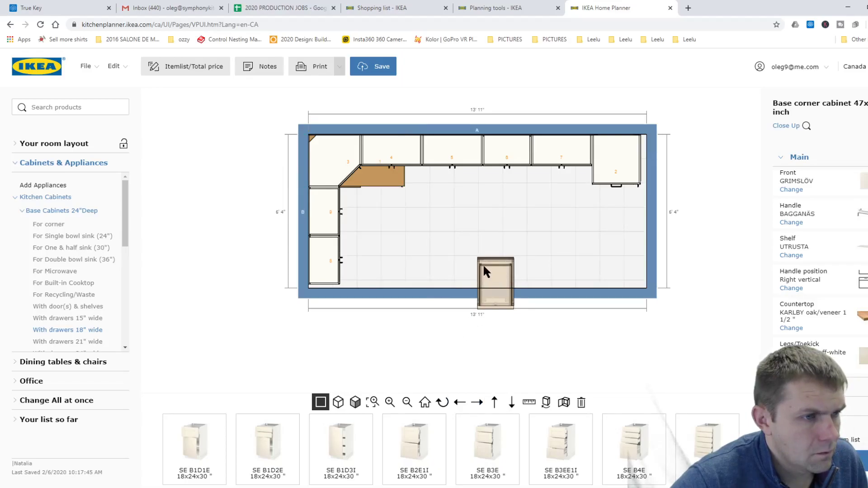
pyautogui.moveTo(488, 279)
pyautogui.mouseDown()
pyautogui.moveTo(459, 240)
pyautogui.moveTo(491, 280)
pyautogui.mouseUp()
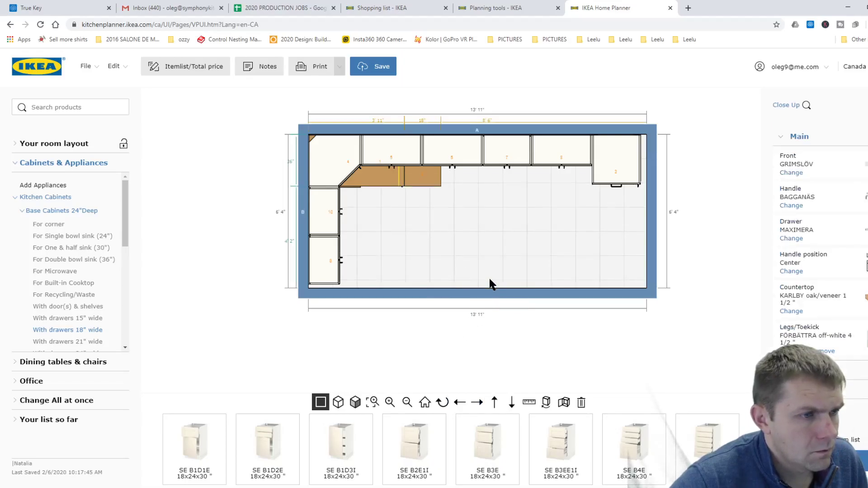
pyautogui.moveTo(420, 174); pyautogui.dragTo(316, 230)
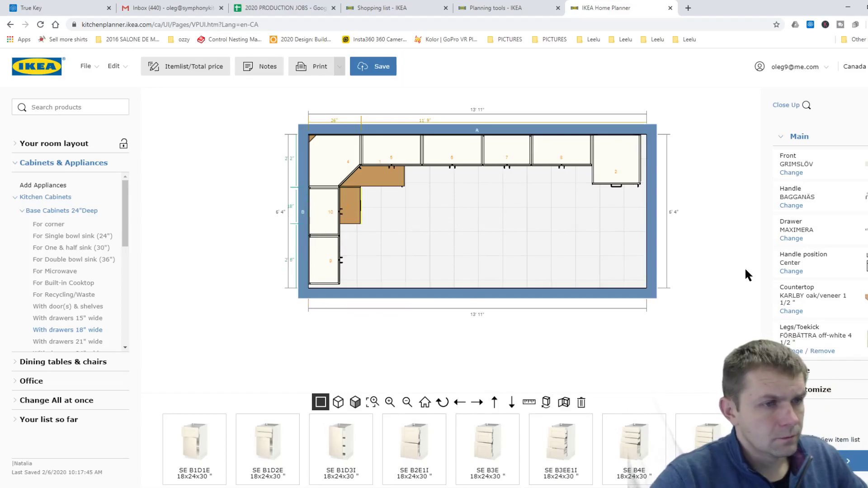
pyautogui.click(388, 182)
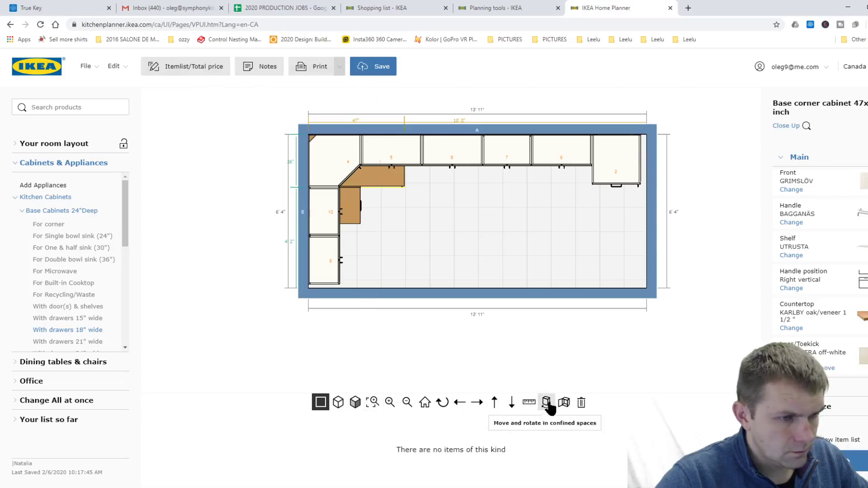
# Swap the old corner cabinet for an SE CBP 47x24x30 fitted into the top-left corner.
pyautogui.click(581, 402)
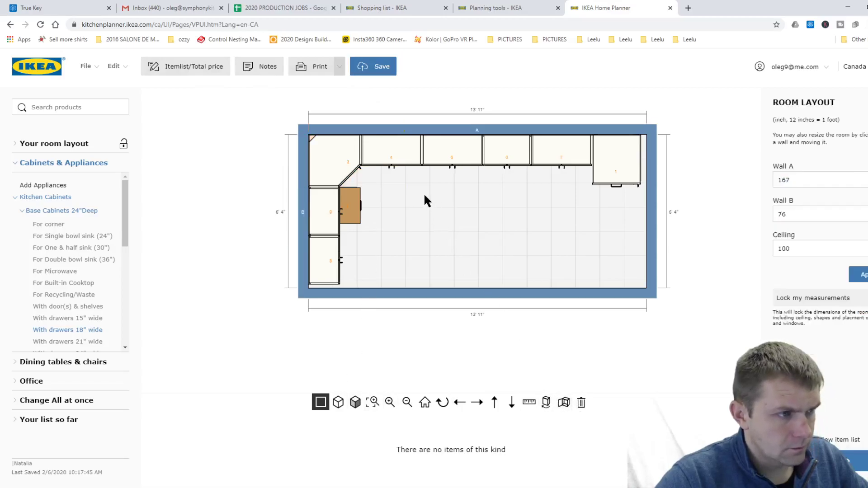
pyautogui.click(51, 225)
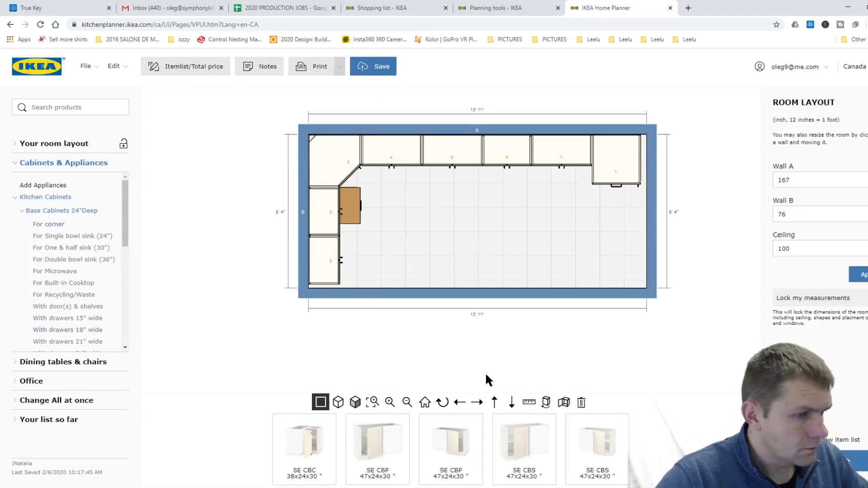
pyautogui.moveTo(568, 444)
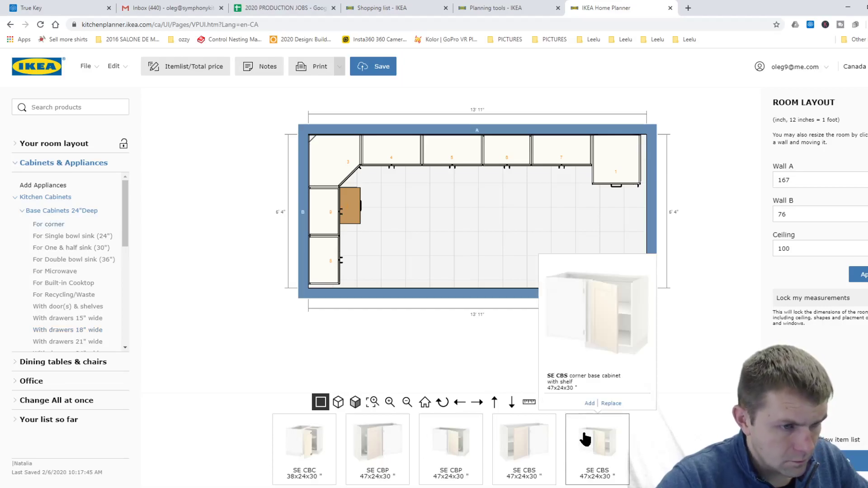
pyautogui.click(453, 445)
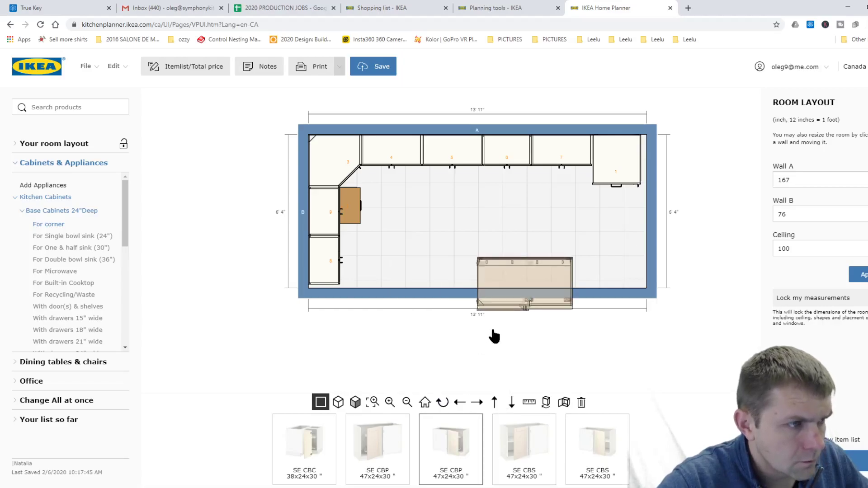
pyautogui.moveTo(356, 212); pyautogui.dragTo(366, 154)
pyautogui.click(358, 284)
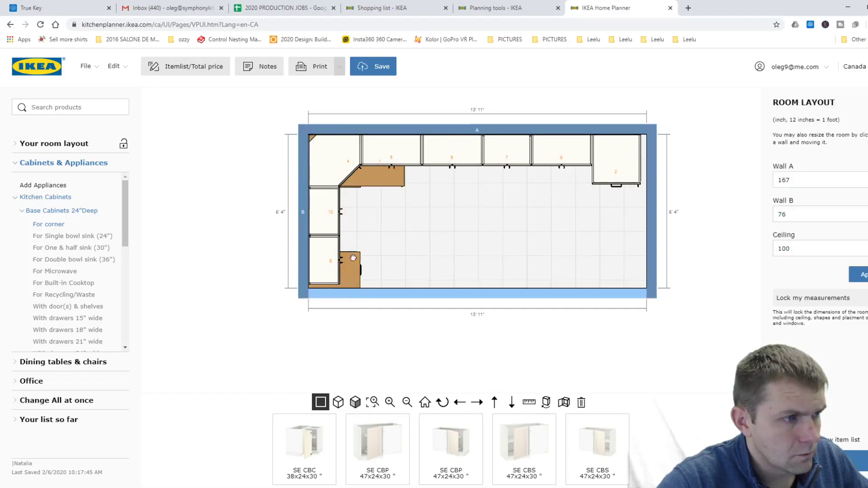
# Reposition the brown cabinet beside cabinet 10, then switch to SketchUp.
pyautogui.moveTo(353, 258); pyautogui.dragTo(294, 234)
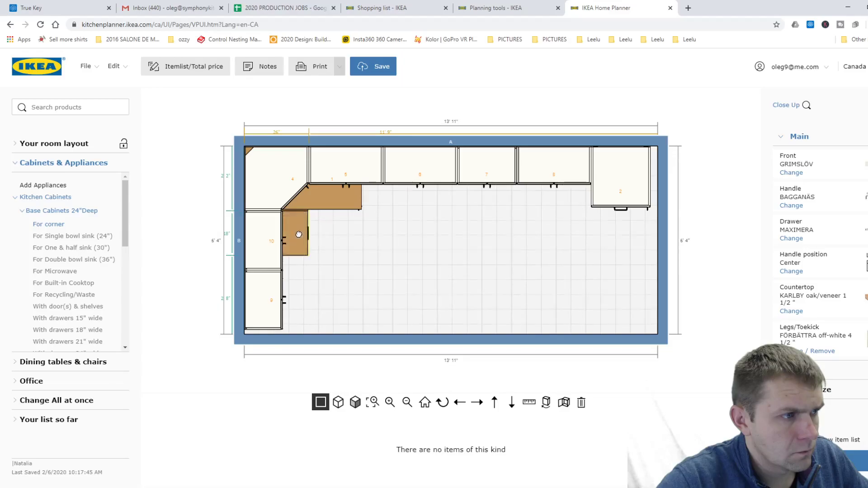
pyautogui.click(542, 221)
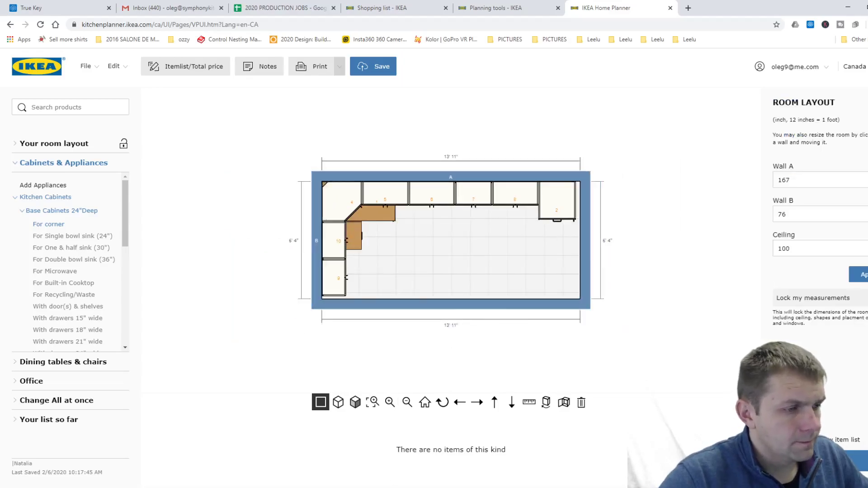
pyautogui.hotkey('alt', 'Tab')
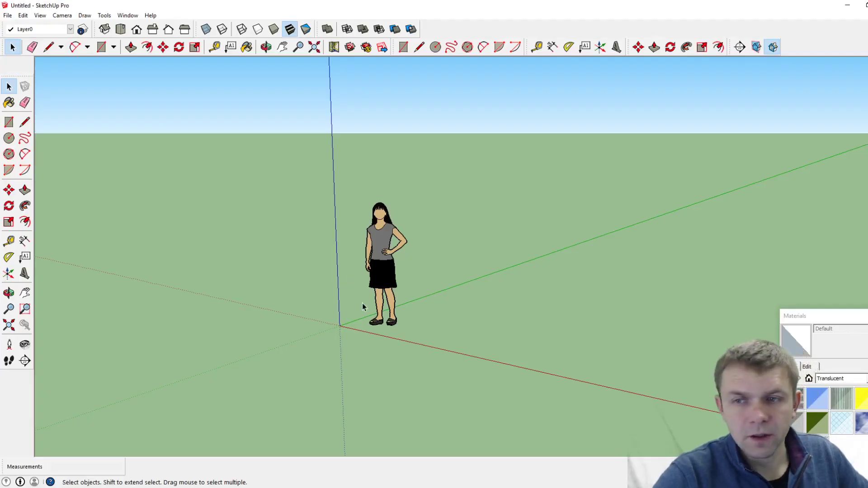
# Glance at the kitchen reference photo, then return to the IKEA kitchen plan.
pyautogui.hotkey('alt', 'Tab')
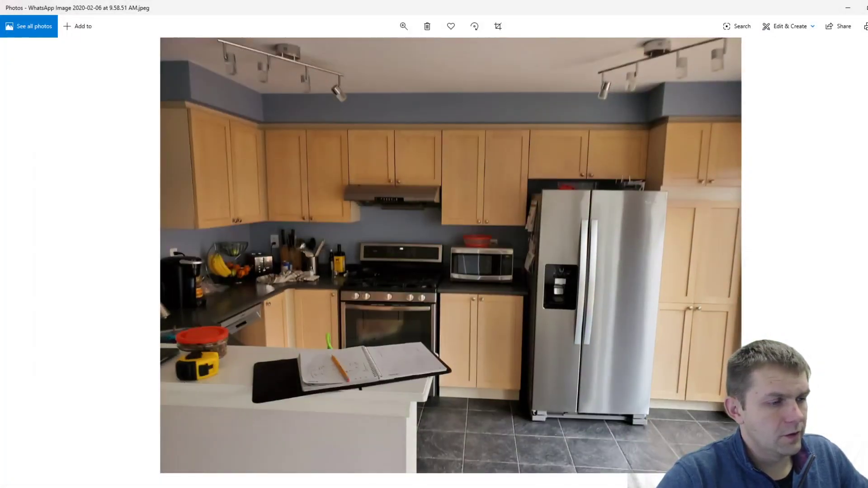
pyautogui.hotkey('alt', 'Tab')
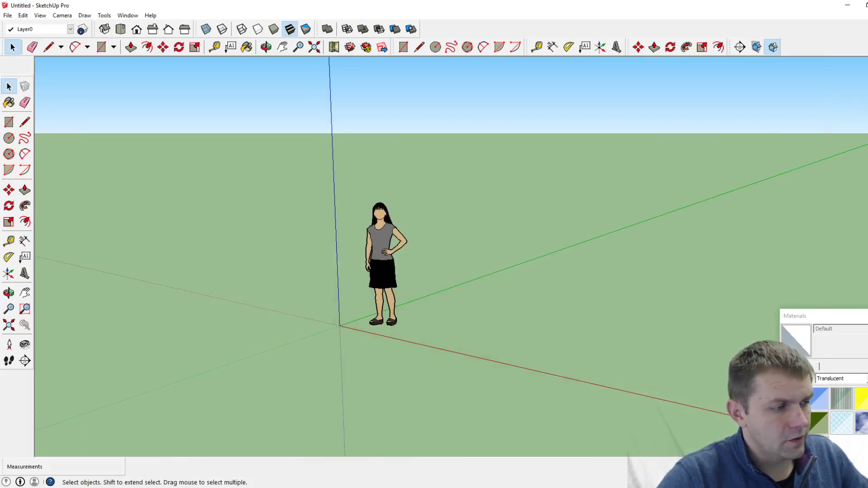
pyautogui.hotkey('alt', 'Tab')
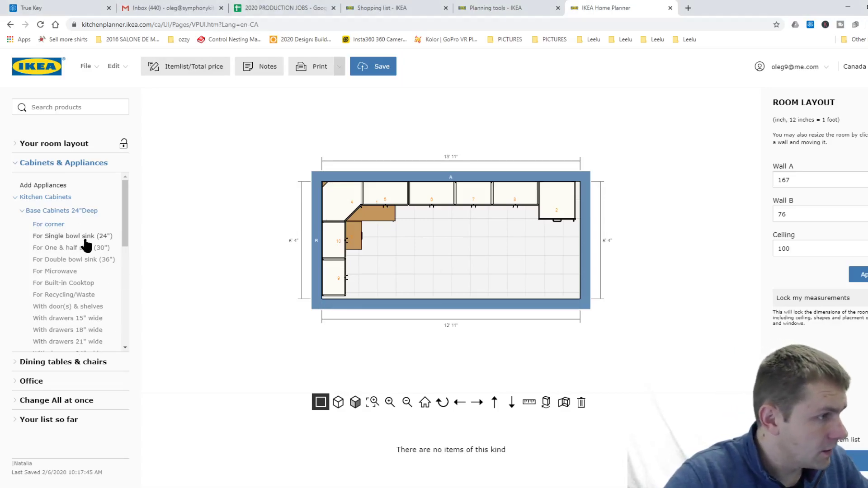
# Add the 36-inch SE SB2D double-bowl sink base cabinet to the top wall beside the corner.
pyautogui.scroll(-1, 93, 271)
pyautogui.scroll(-2, 93, 272)
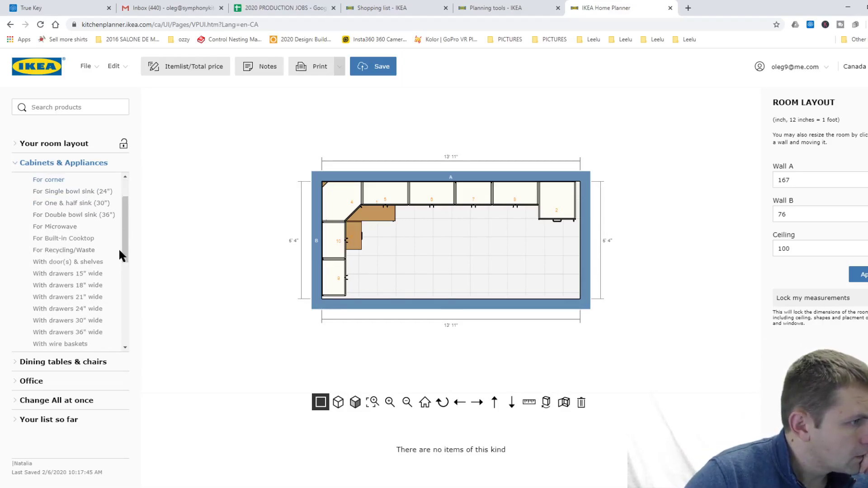
pyautogui.scroll(2, 99, 248)
pyautogui.click(86, 261)
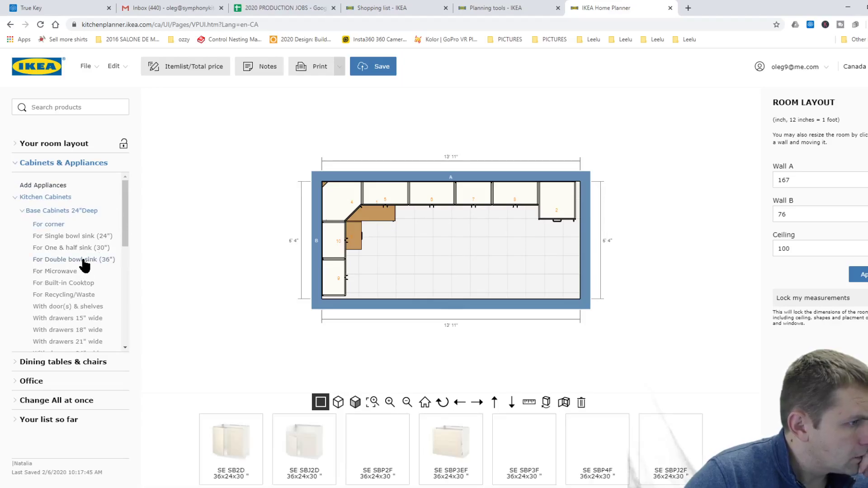
pyautogui.moveTo(399, 455)
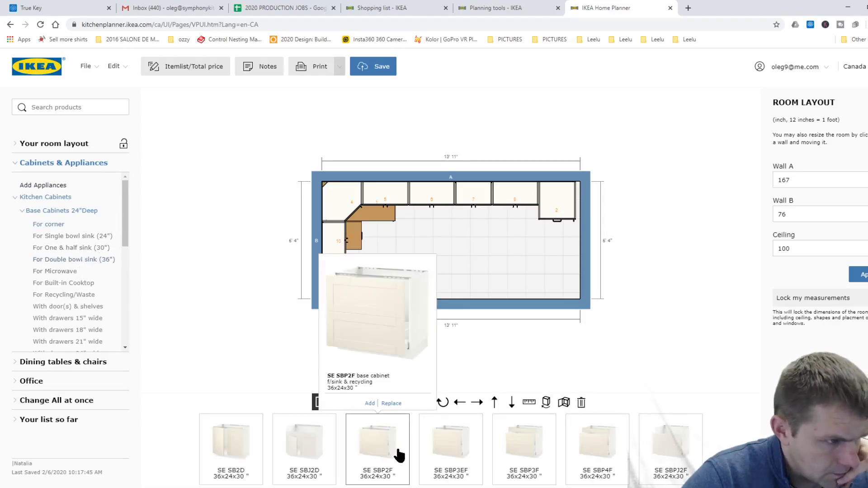
pyautogui.moveTo(456, 462)
pyautogui.moveTo(530, 466)
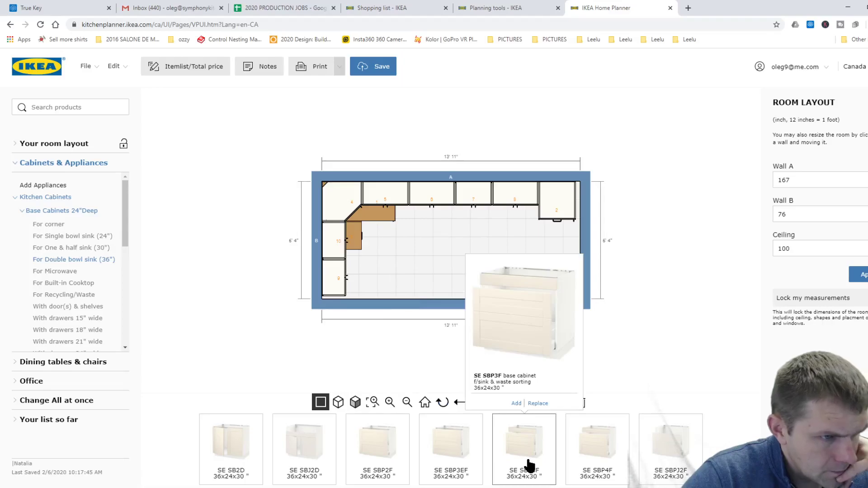
pyautogui.moveTo(599, 465)
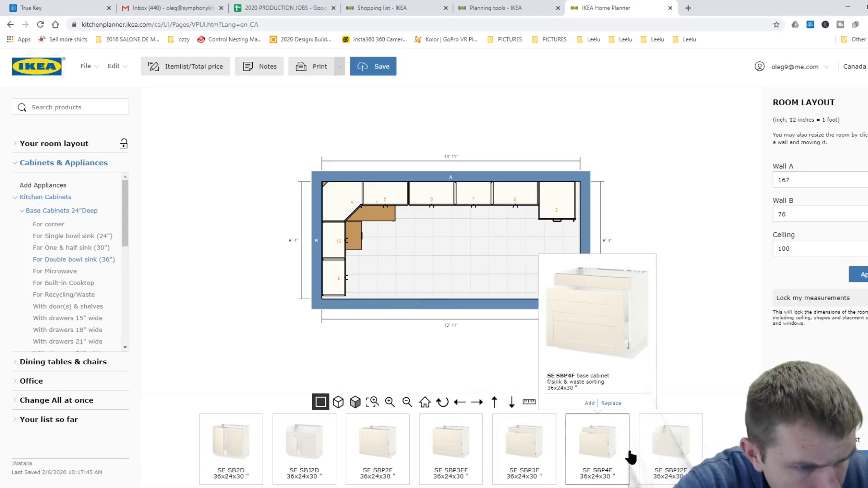
pyautogui.moveTo(671, 448)
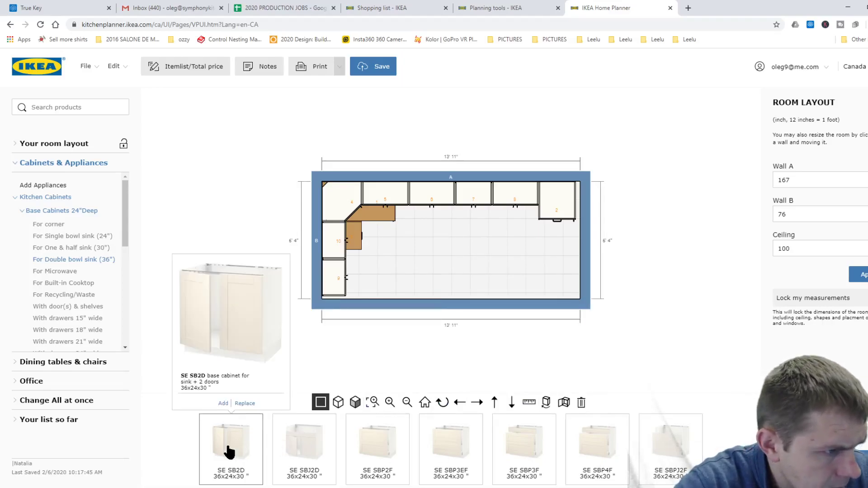
pyautogui.moveTo(287, 452)
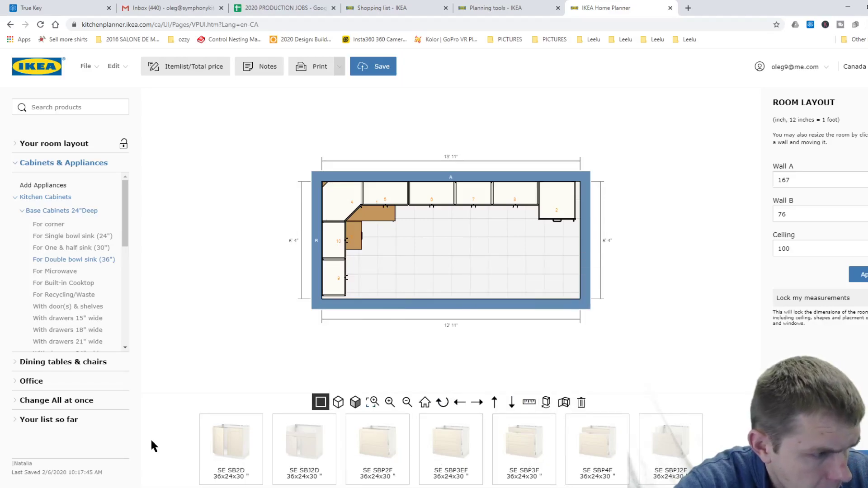
pyautogui.moveTo(214, 452)
pyautogui.moveTo(214, 451); pyautogui.dragTo(480, 325)
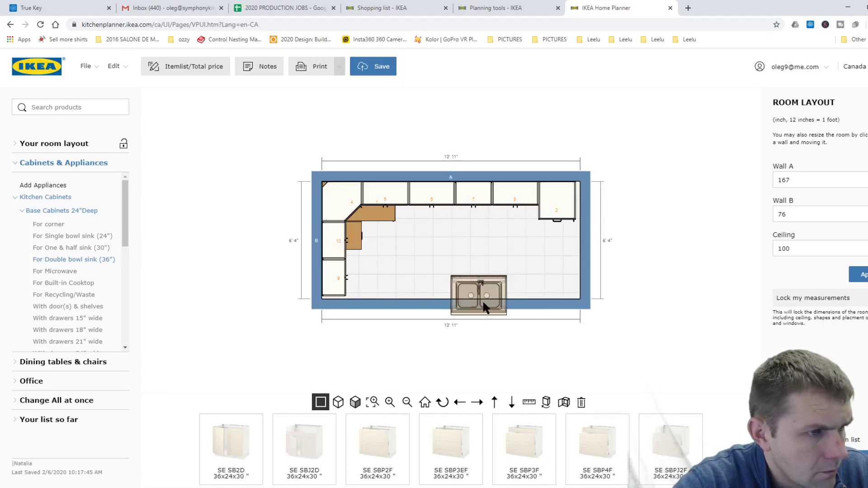
pyautogui.moveTo(471, 284); pyautogui.dragTo(424, 219)
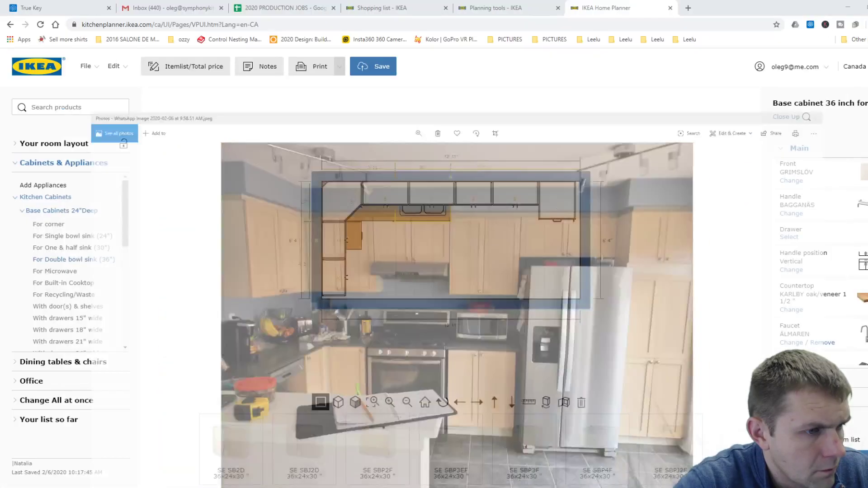
# Add a 24-inch SE B3E three-drawer base cabinet to the plan.
pyautogui.click(378, 443)
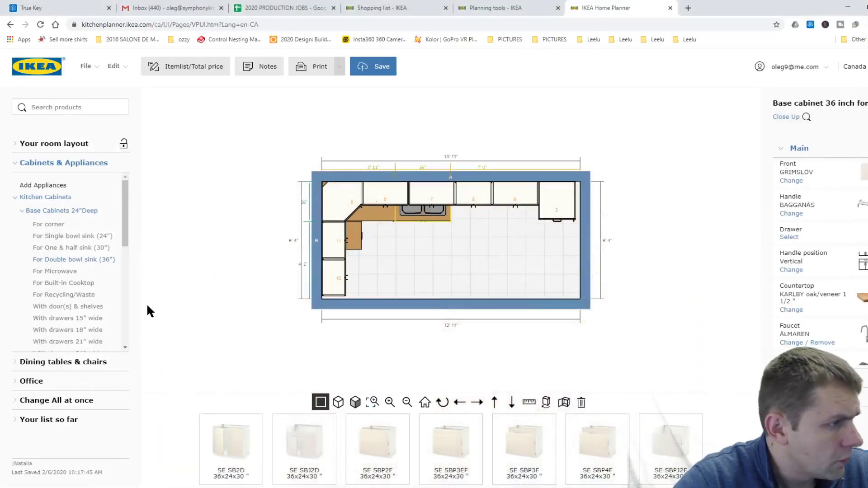
pyautogui.scroll(-1, 45, 335)
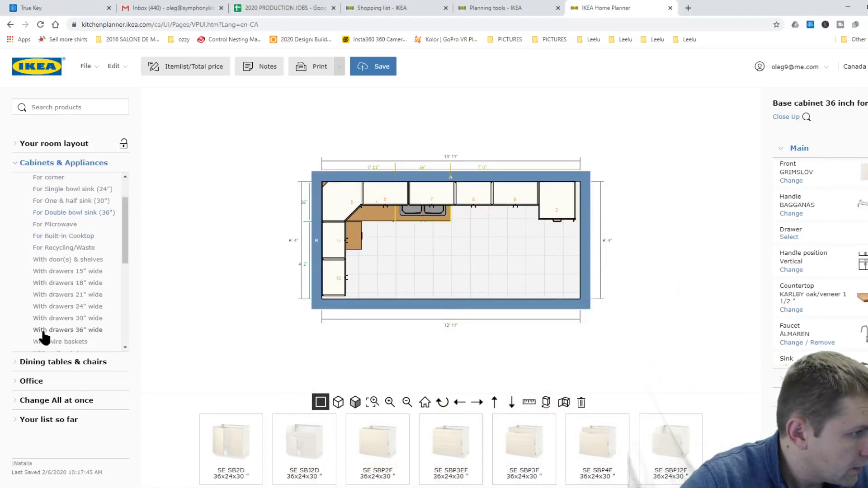
pyautogui.click(56, 308)
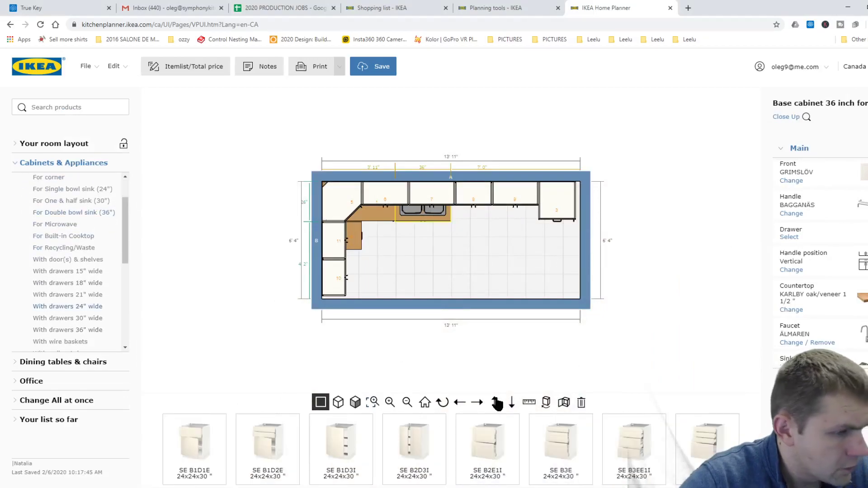
pyautogui.click(566, 452)
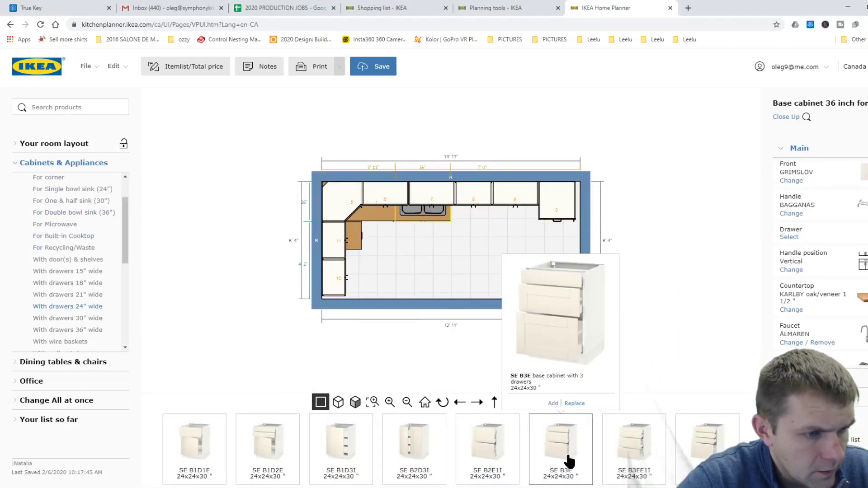
pyautogui.moveTo(570, 462); pyautogui.dragTo(472, 226)
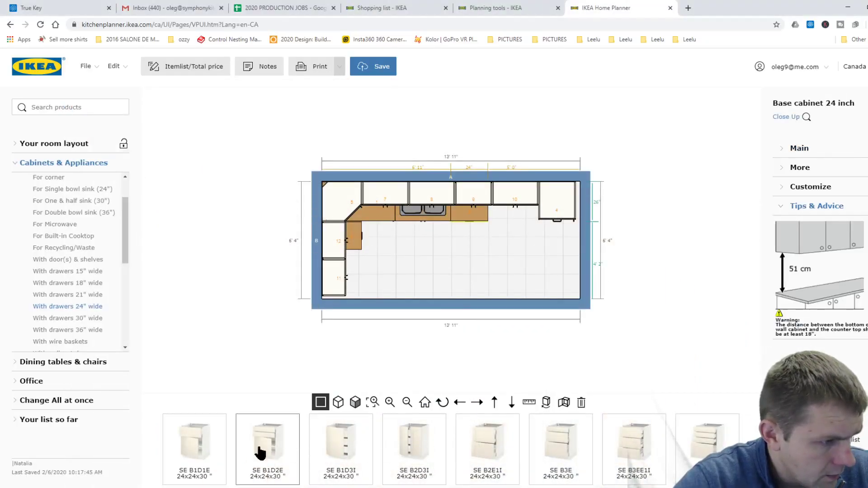
# Add the 15-inch SE BP1D pull-out base cabinet to the plan.
pyautogui.scroll(-2, 199, 457)
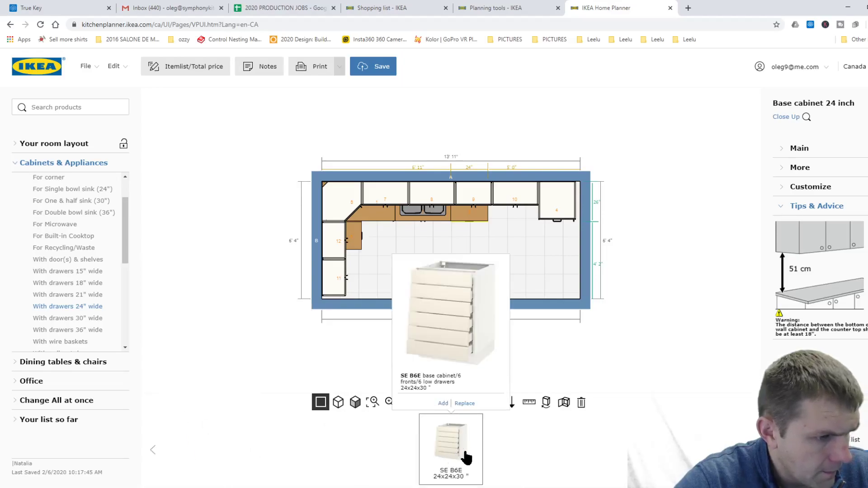
pyautogui.scroll(2, 459, 458)
pyautogui.moveTo(194, 459)
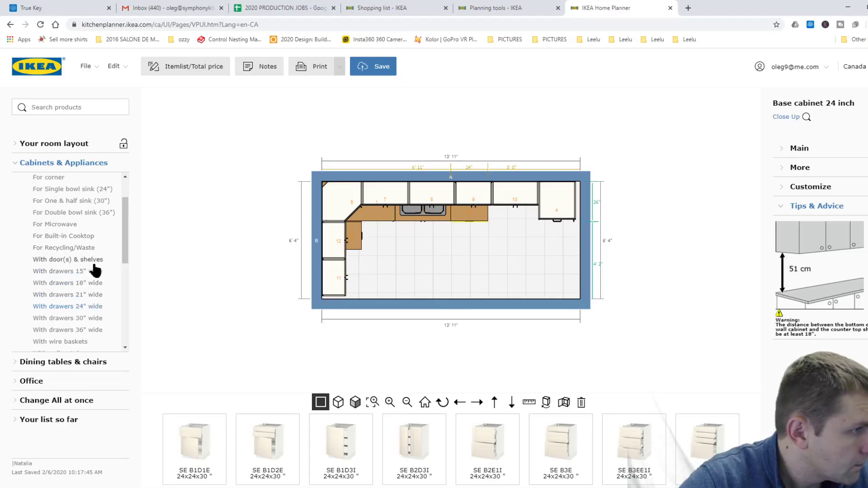
pyautogui.scroll(1, 64, 223)
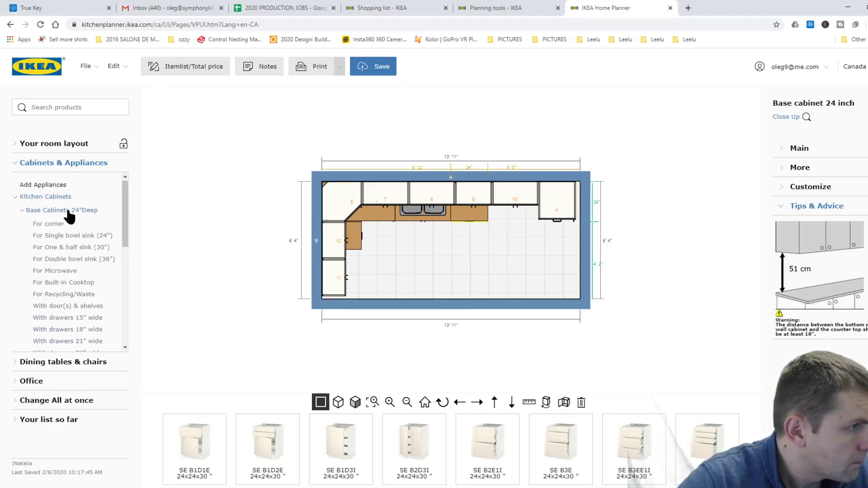
pyautogui.scroll(-1, 103, 230)
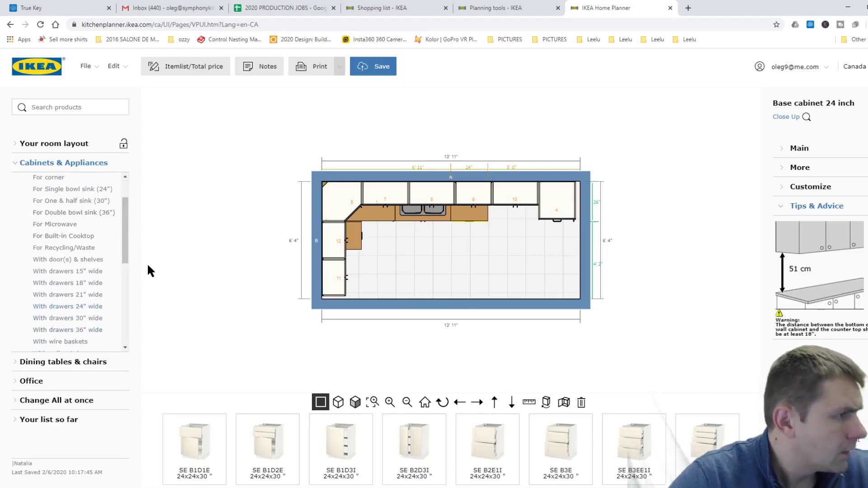
pyautogui.scroll(-1, 94, 336)
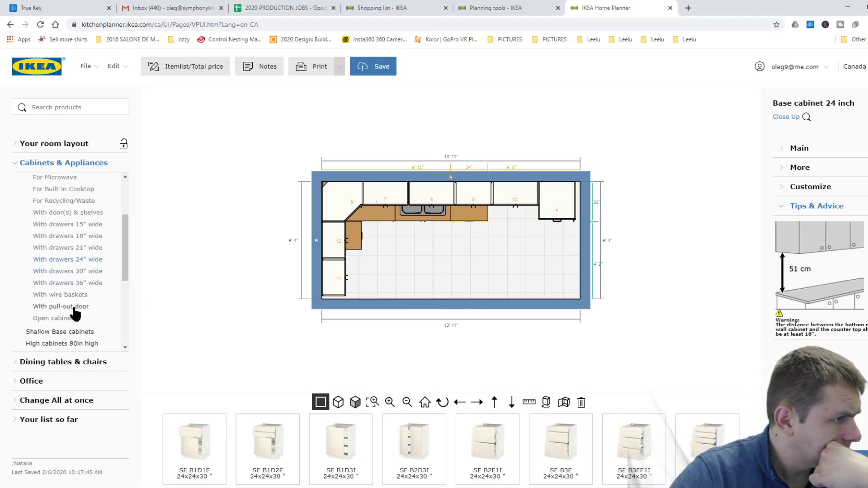
pyautogui.click(75, 307)
pyautogui.moveTo(185, 441)
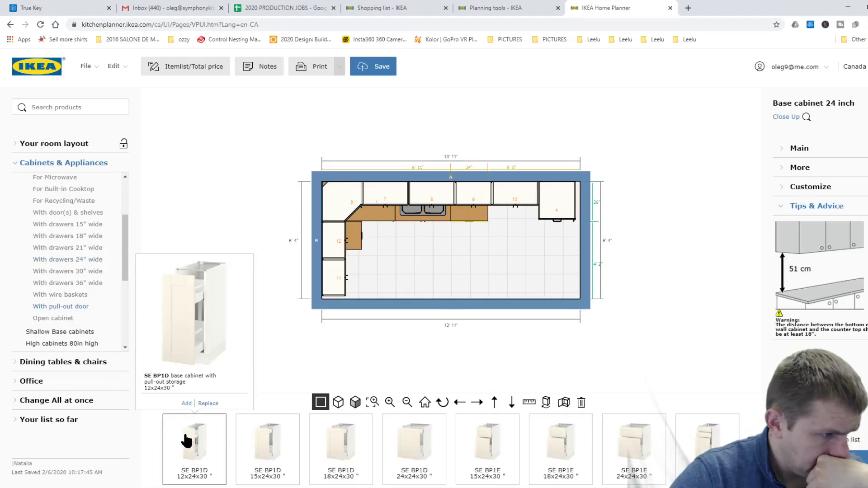
pyautogui.moveTo(260, 450)
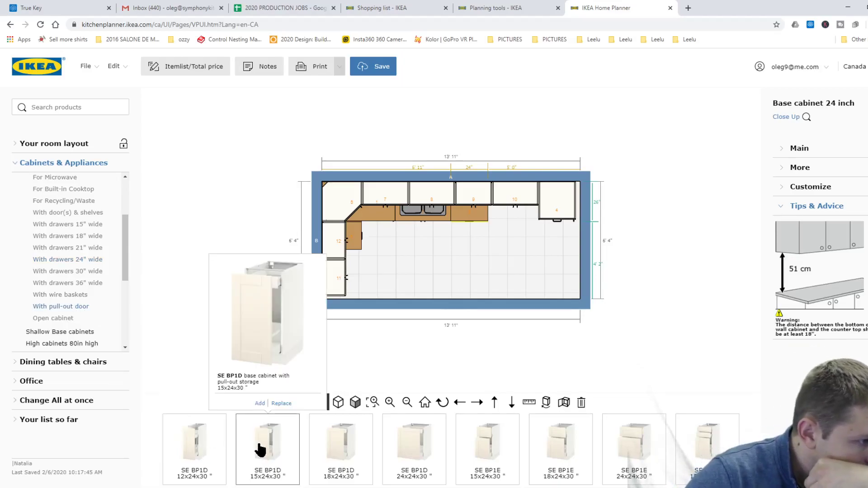
pyautogui.moveTo(344, 446)
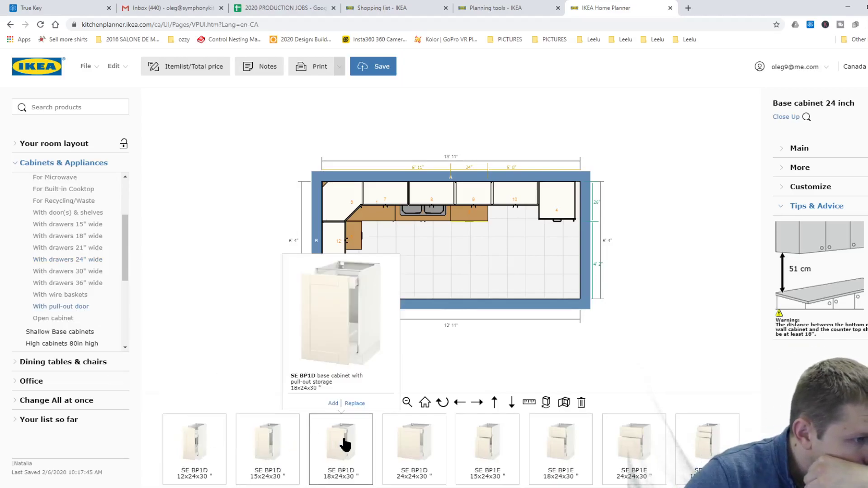
pyautogui.moveTo(414, 452)
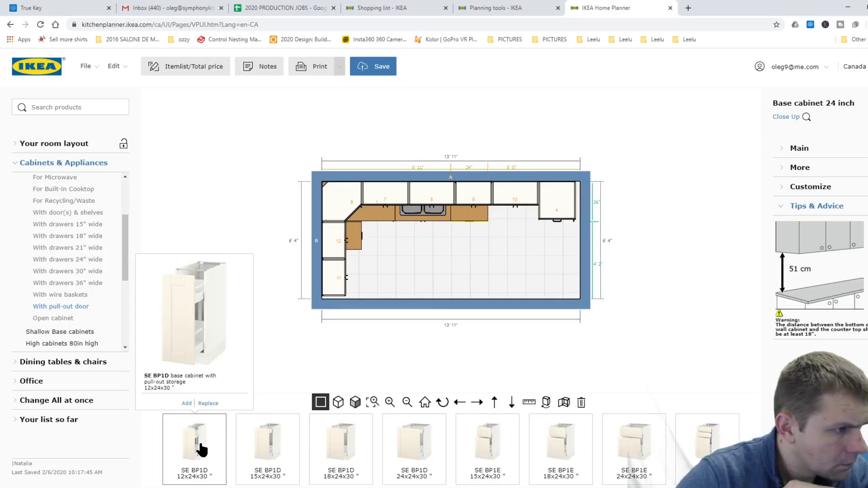
pyautogui.click(256, 446)
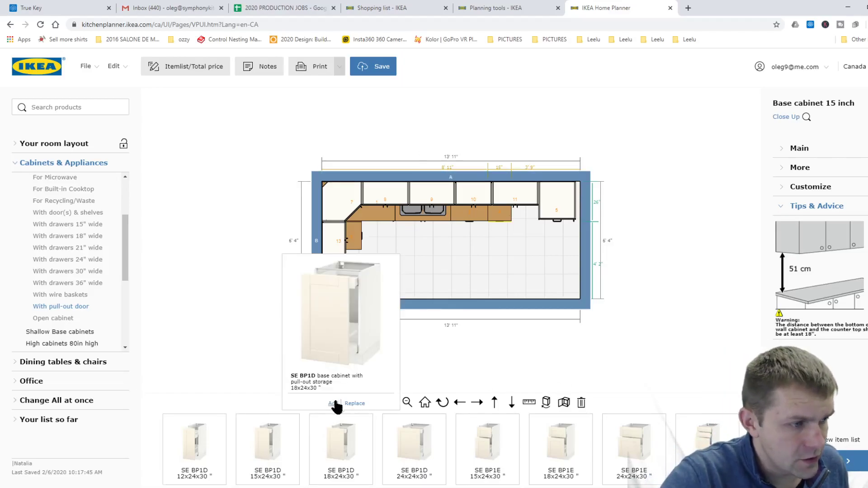
# In 3D view, delete the 24x80 tall cabinet at the right end of Wall A.
pyautogui.click(339, 402)
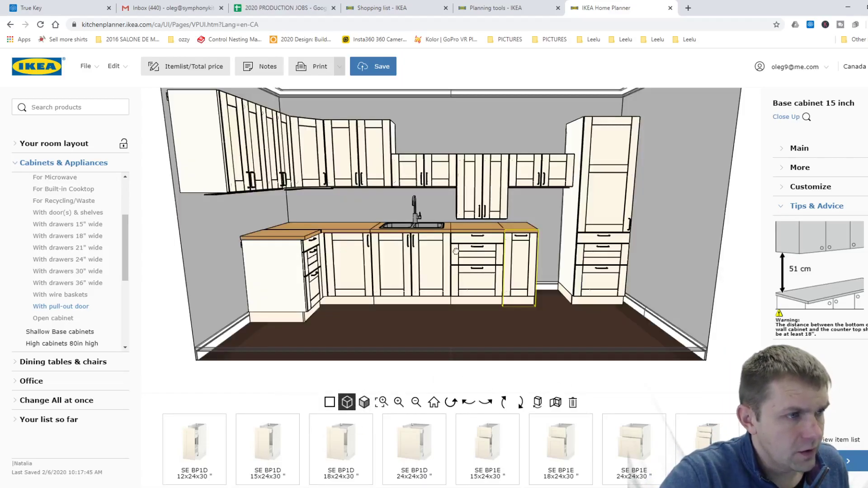
pyautogui.click(410, 168)
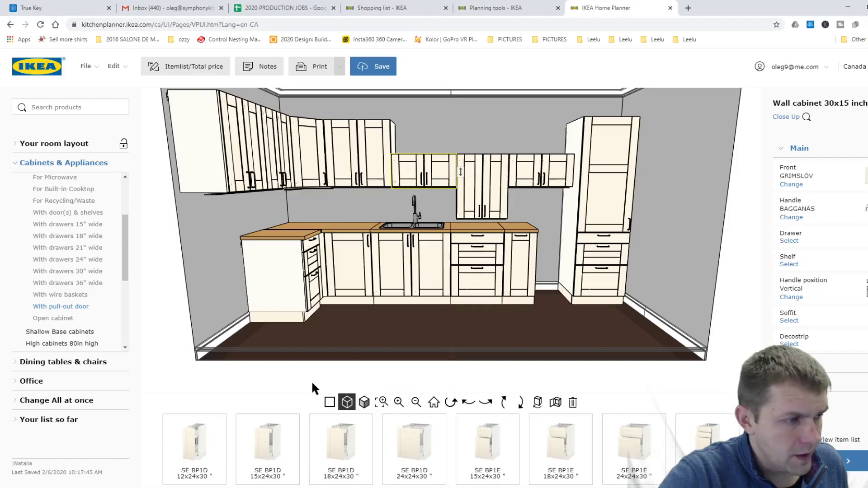
pyautogui.click(589, 198)
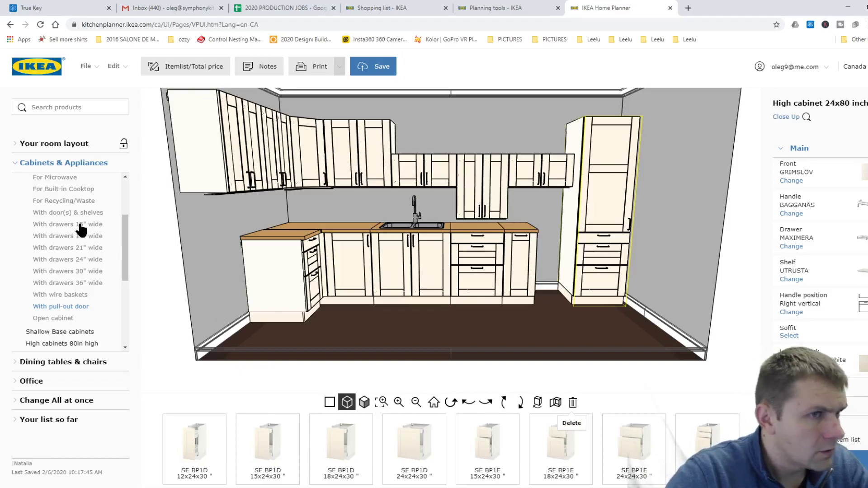
pyautogui.press('Delete')
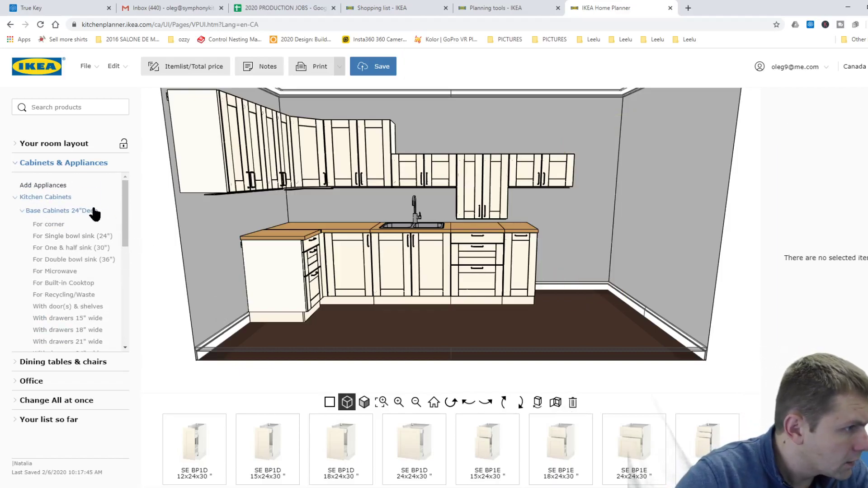
pyautogui.click(47, 212)
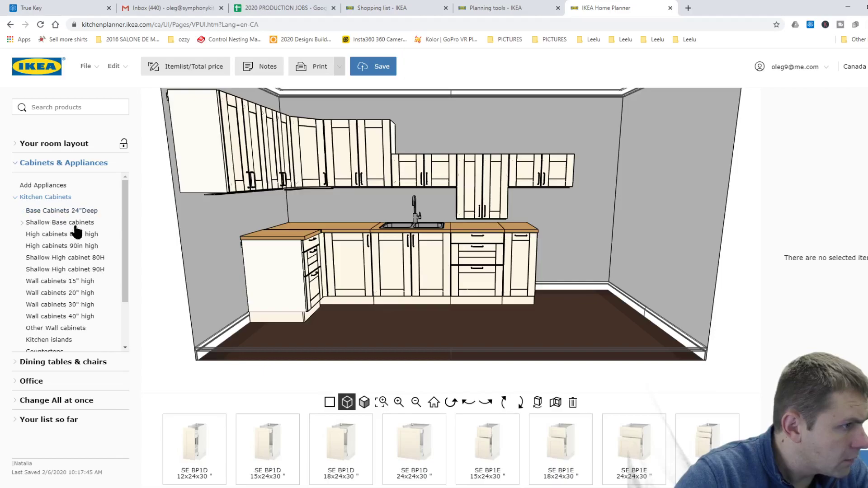
pyautogui.scroll(-1, 81, 296)
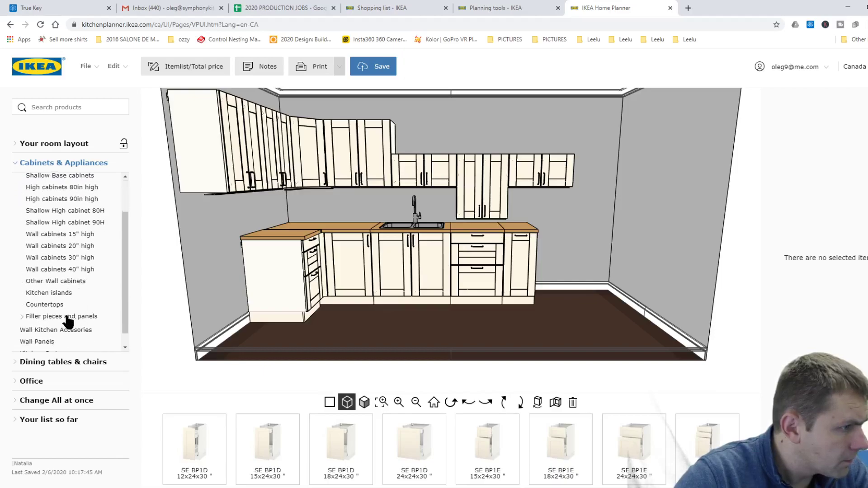
# In 2D view, compare 80-inch high cabinets with drawers in 24- and 30-inch widths.
pyautogui.click(330, 402)
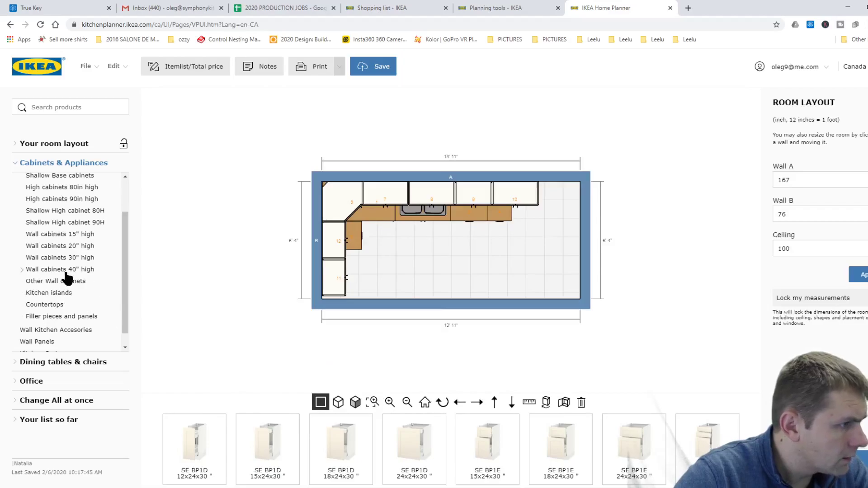
pyautogui.click(73, 188)
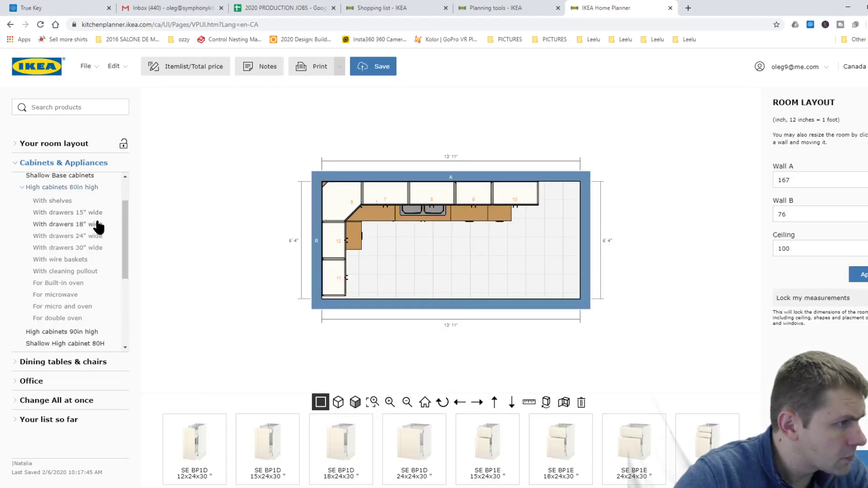
pyautogui.click(91, 237)
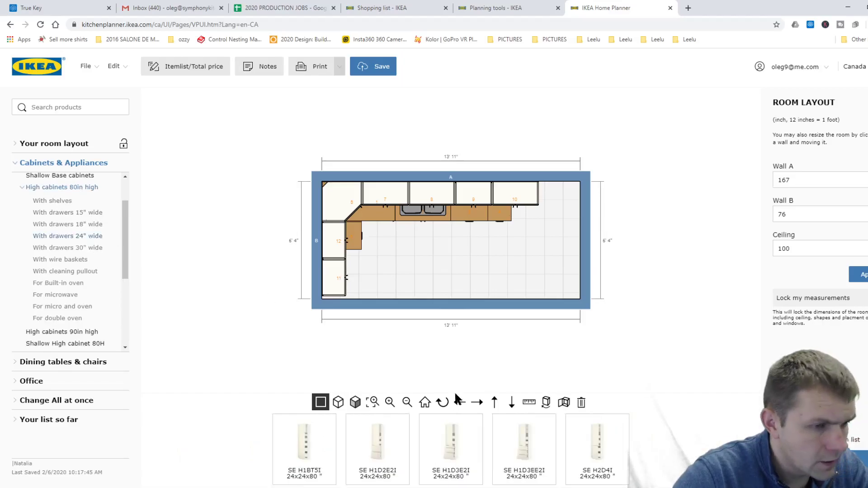
pyautogui.moveTo(506, 443)
pyautogui.moveTo(601, 451)
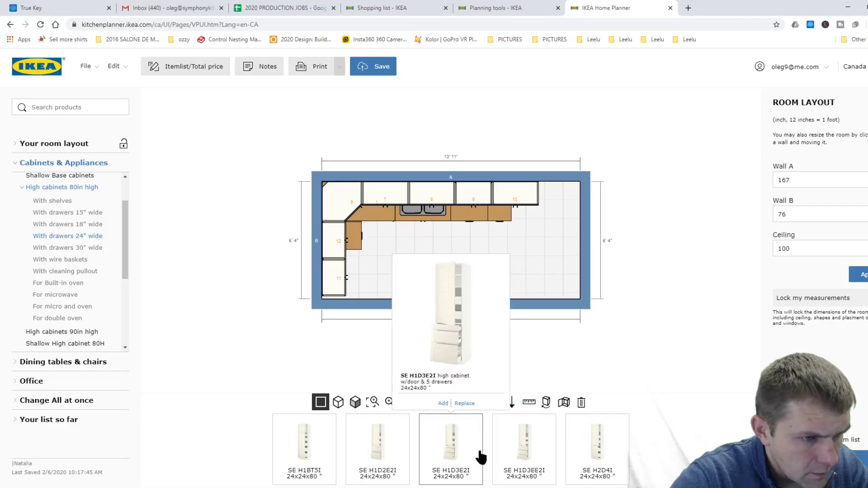
pyautogui.moveTo(528, 458)
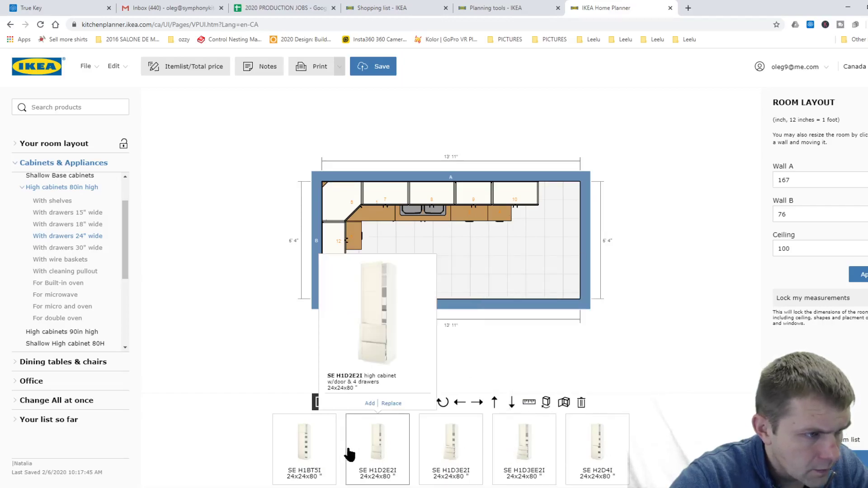
pyautogui.moveTo(303, 454)
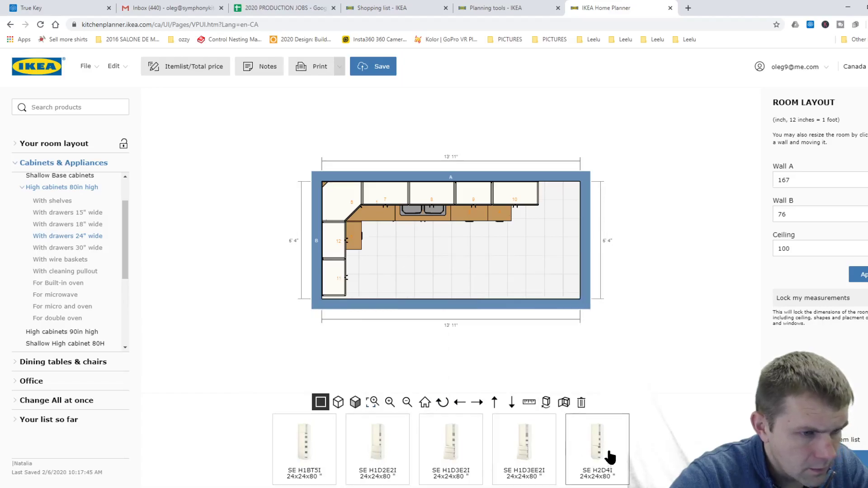
pyautogui.click(86, 248)
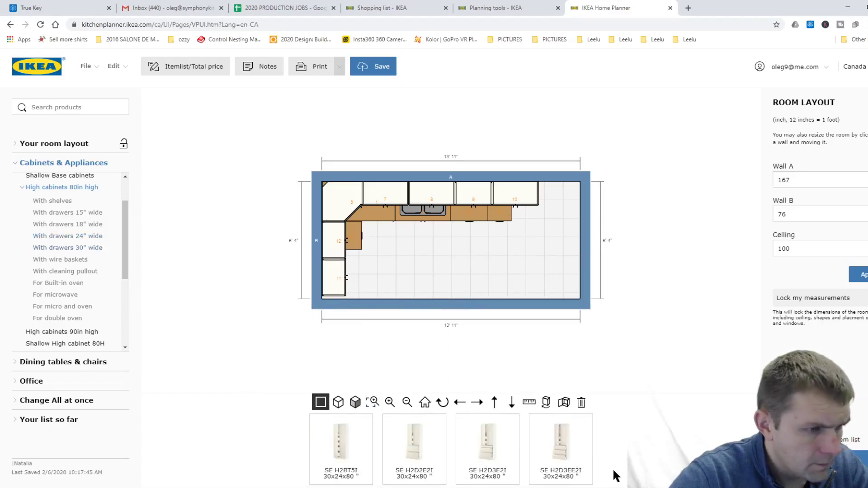
pyautogui.moveTo(330, 461)
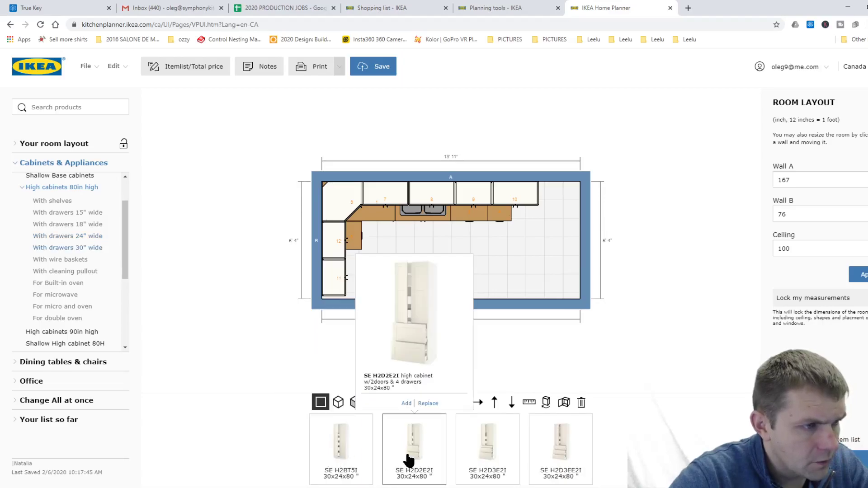
pyautogui.moveTo(489, 458)
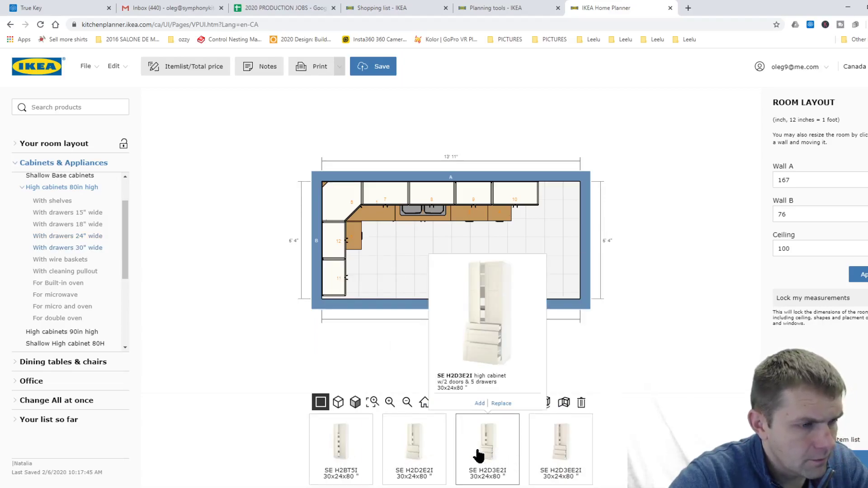
pyautogui.moveTo(419, 454)
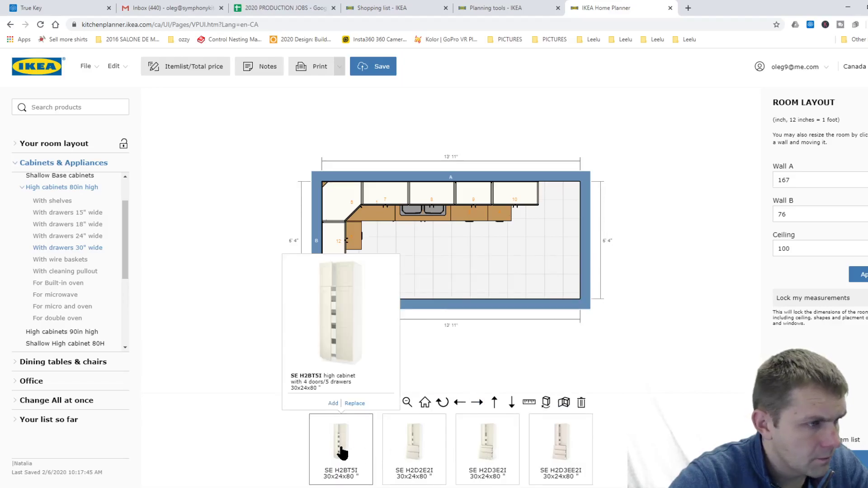
# Place the SE H1D3E2I 24x24x80 tall cabinet in the top-right corner and check it in 3D.
pyautogui.click(67, 237)
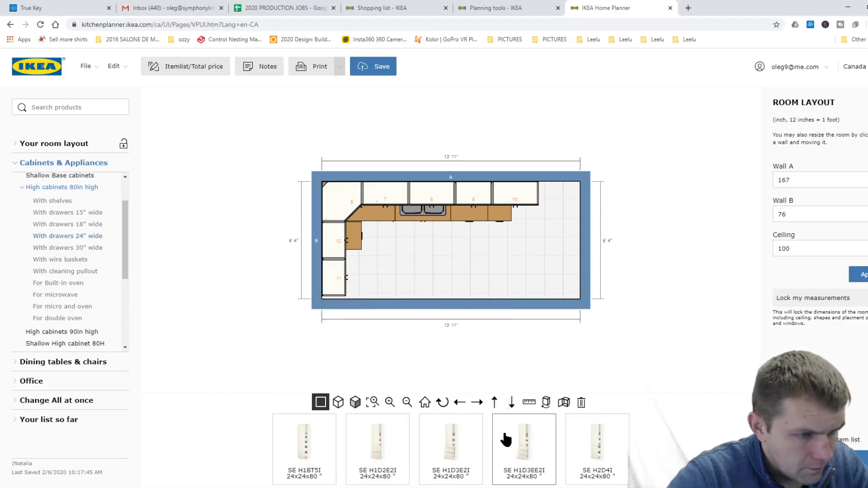
pyautogui.moveTo(610, 437)
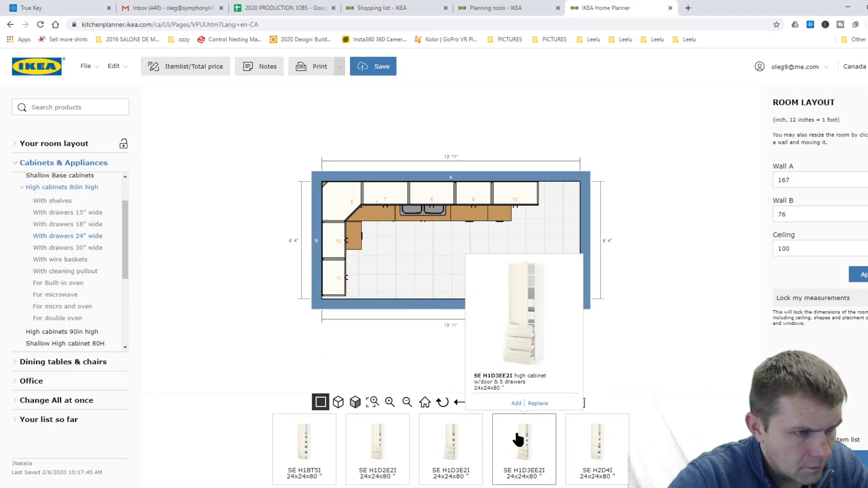
pyautogui.moveTo(420, 445)
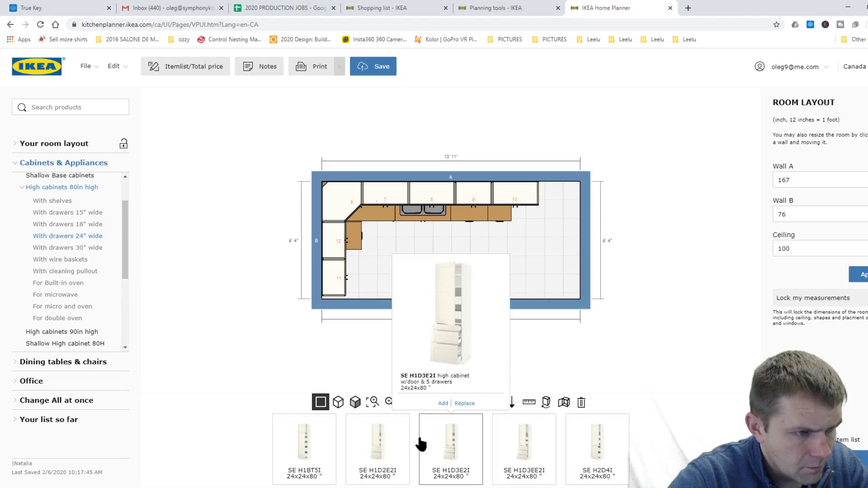
pyautogui.click(447, 444)
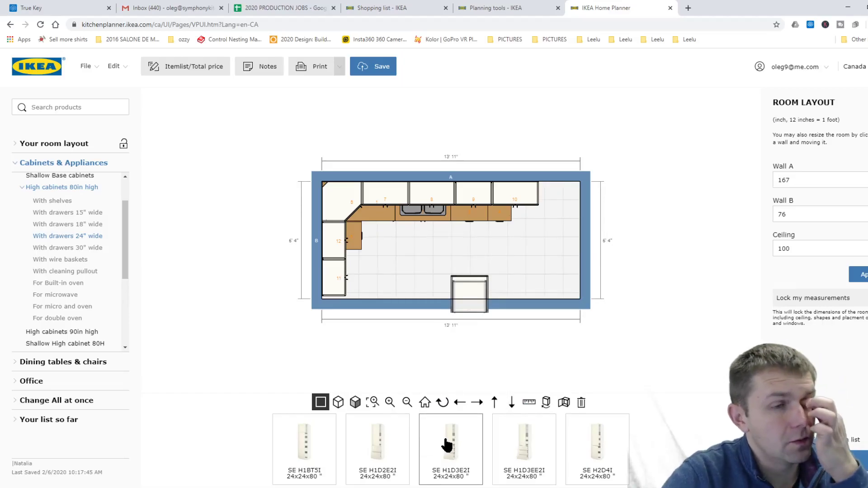
pyautogui.moveTo(453, 301); pyautogui.dragTo(574, 243)
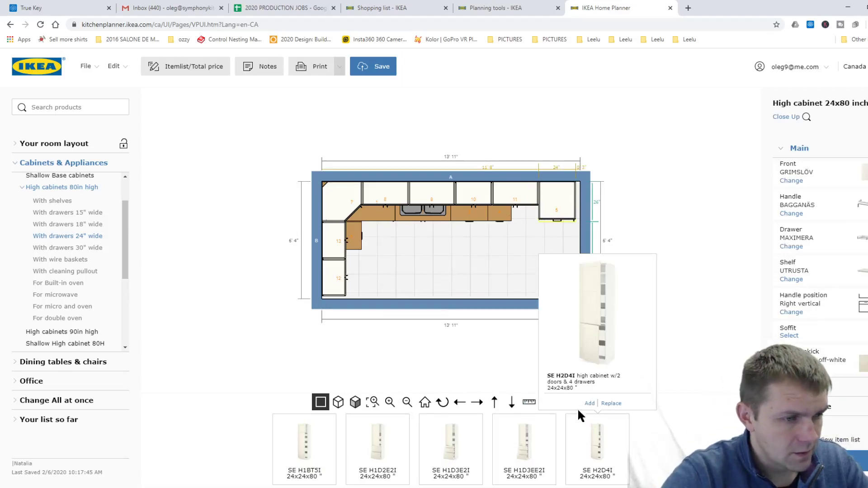
pyautogui.click(338, 403)
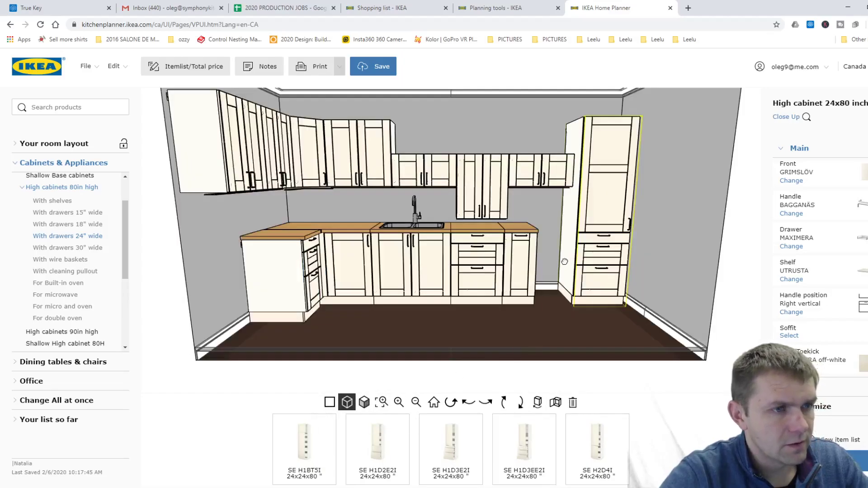
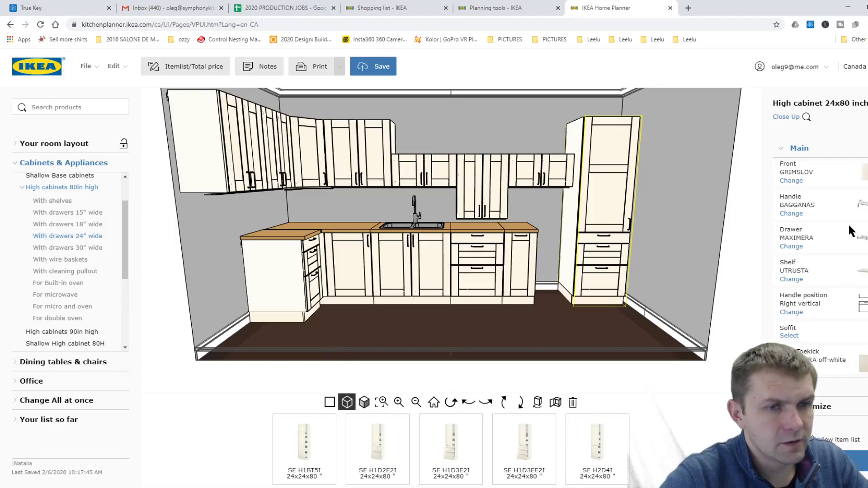
# Switch the kitchen design to the 2D floor plan view.
pyautogui.scroll(-1, 813, 199)
pyautogui.scroll(1, 813, 169)
pyautogui.scroll(2, 561, 218)
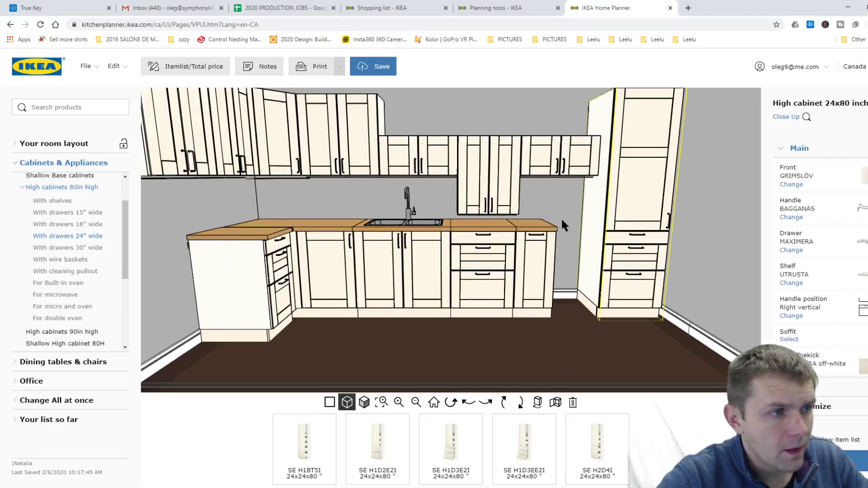
pyautogui.scroll(-3, 422, 359)
pyautogui.click(328, 404)
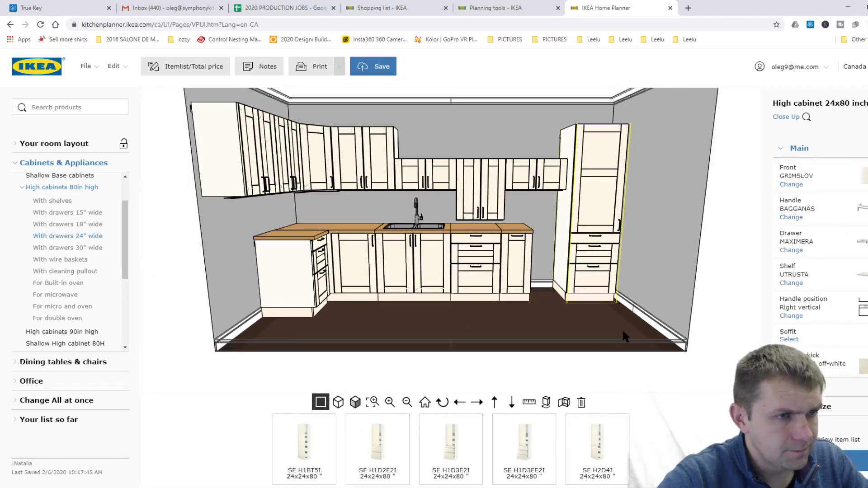
# Select and deselect the sink base cabinet, then bring up Save Your Design with Ctrl+S.
pyautogui.click(428, 212)
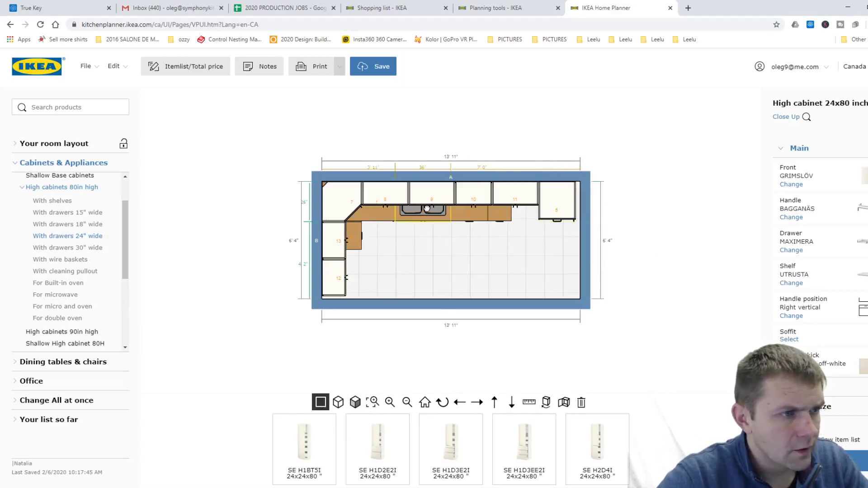
pyautogui.click(448, 259)
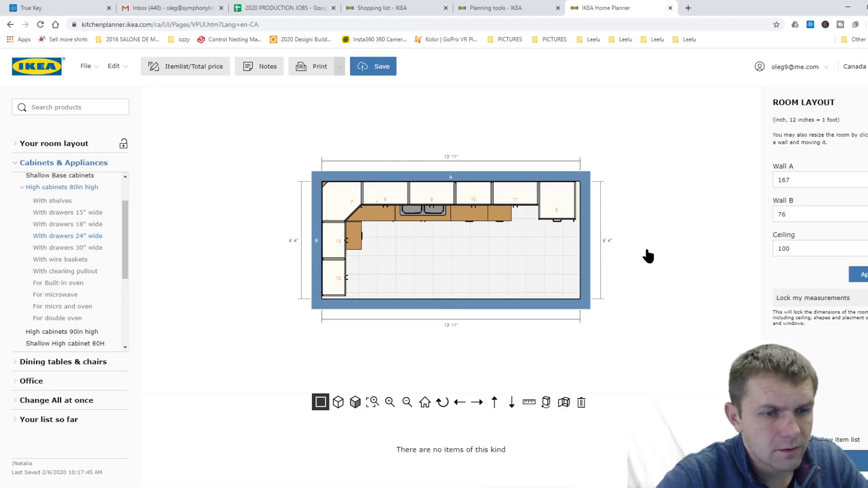
pyautogui.hotkey('ctrl', 's')
# Save under the current name, replace the existing drawing, and cancel the order options.
pyautogui.click(379, 343)
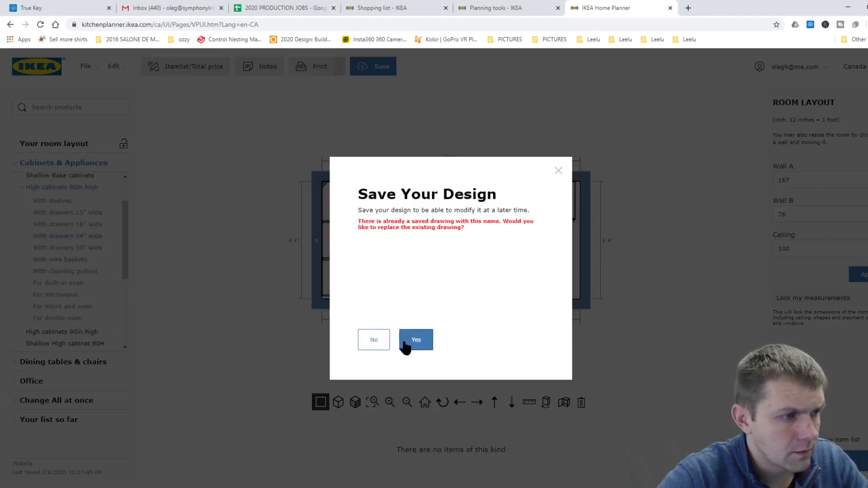
pyautogui.click(414, 346)
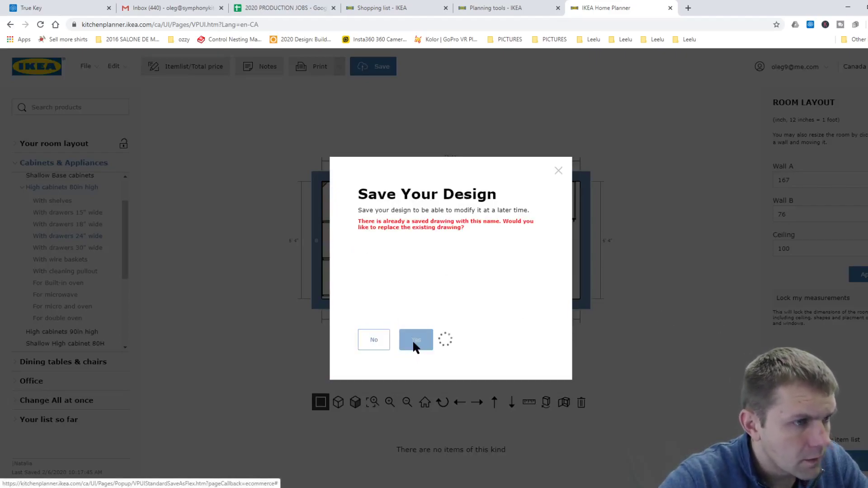
pyautogui.click(558, 172)
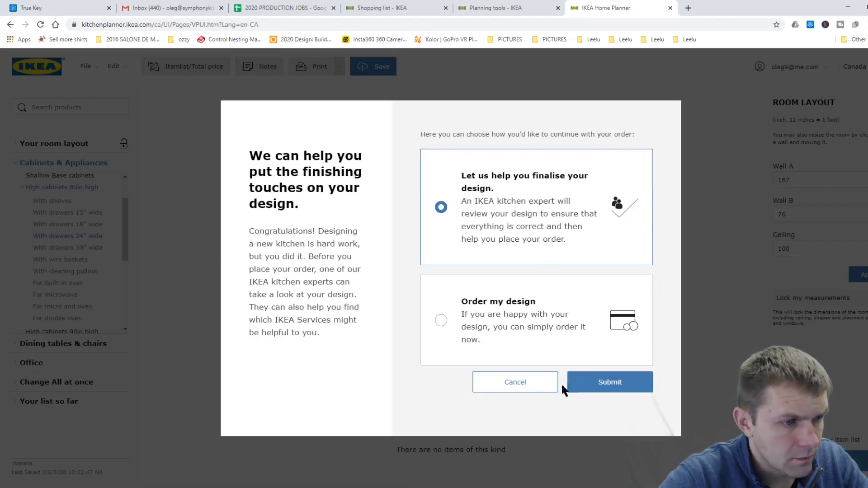
pyautogui.click(519, 389)
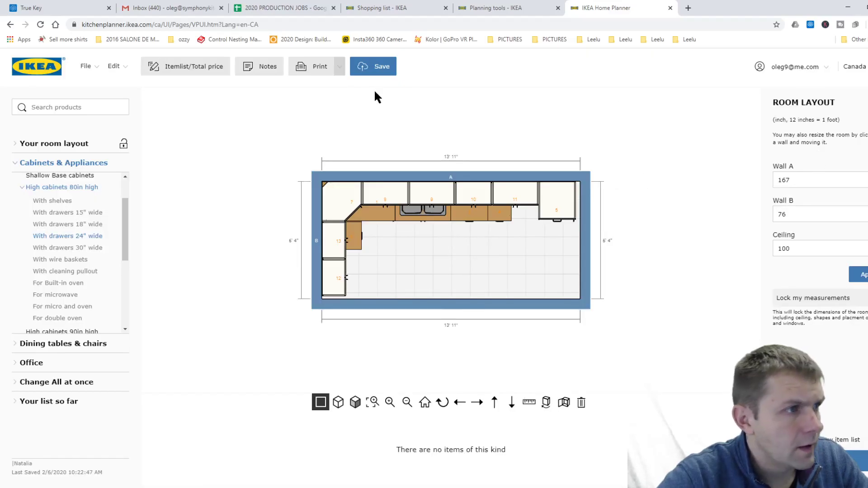
# Open the itemized list and scroll down to the $4,482.85 total price.
pyautogui.click(197, 74)
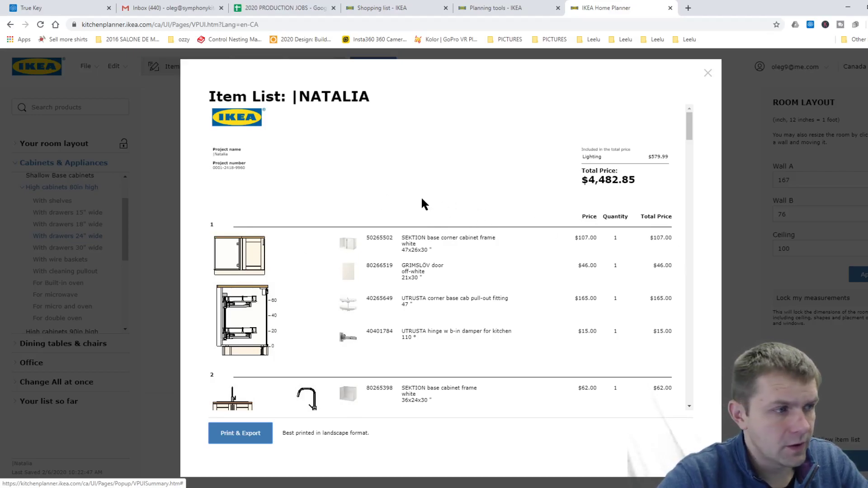
pyautogui.scroll(-1, 389, 240)
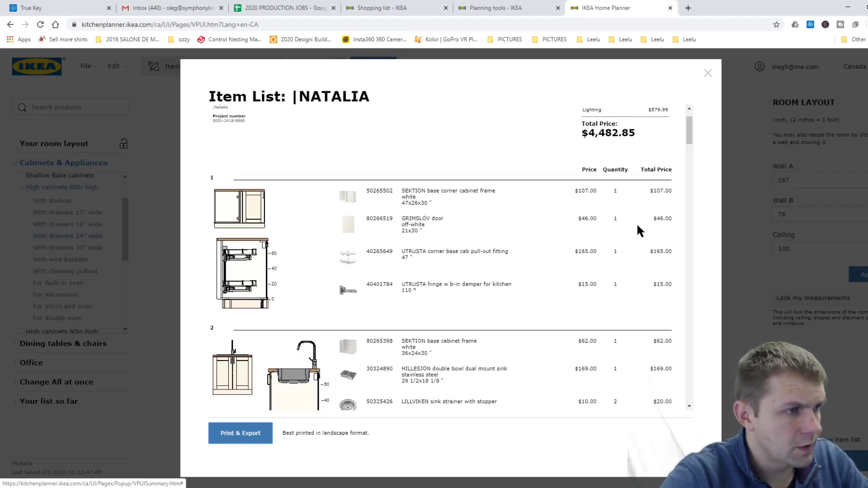
pyautogui.scroll(-3, 500, 199)
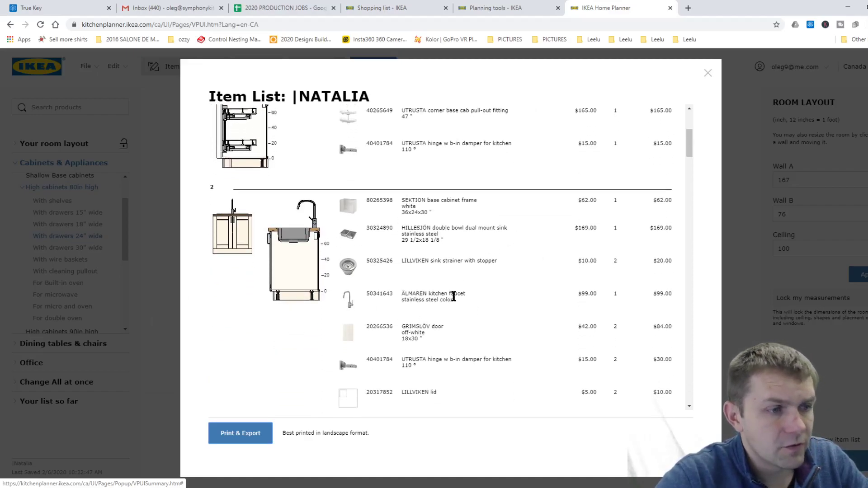
pyautogui.scroll(-1, 454, 296)
pyautogui.scroll(-2, 477, 283)
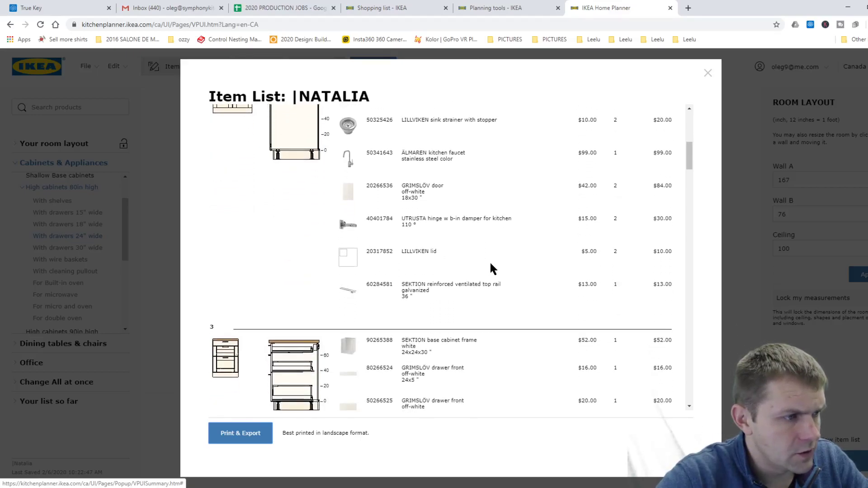
pyautogui.scroll(-2, 493, 269)
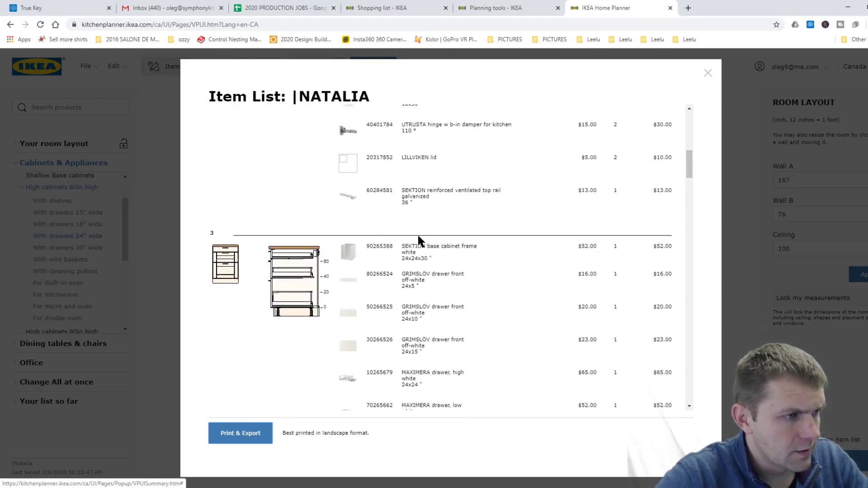
pyautogui.scroll(-5, 417, 233)
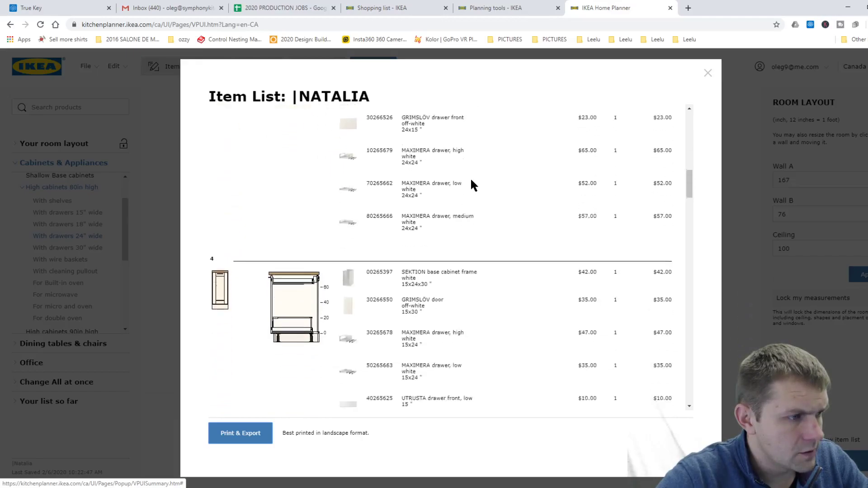
pyautogui.scroll(-5, 421, 312)
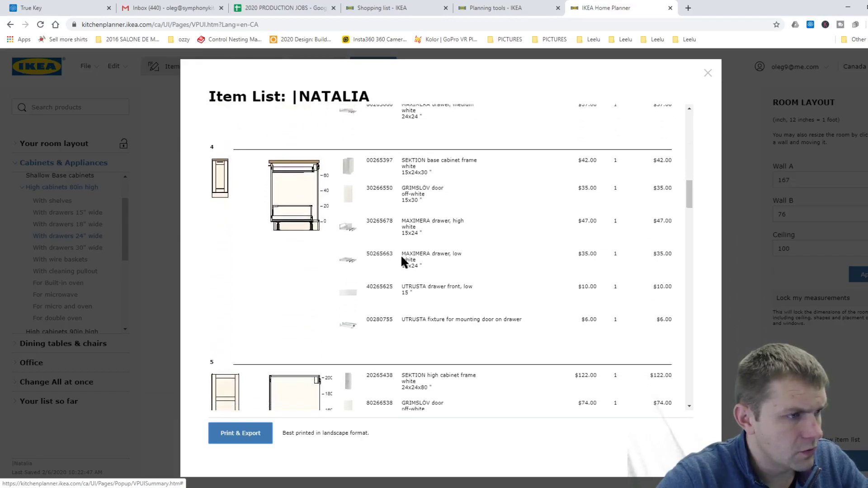
pyautogui.scroll(-1, 429, 218)
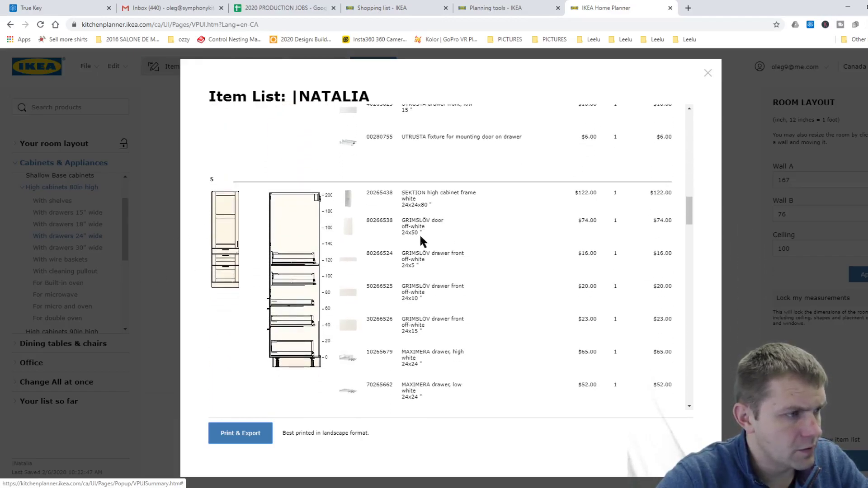
pyautogui.scroll(-10, 427, 237)
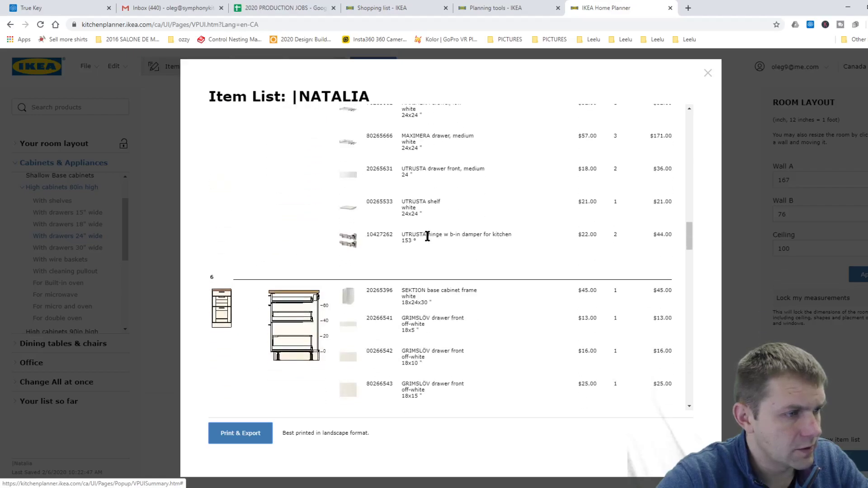
pyautogui.scroll(-3, 431, 235)
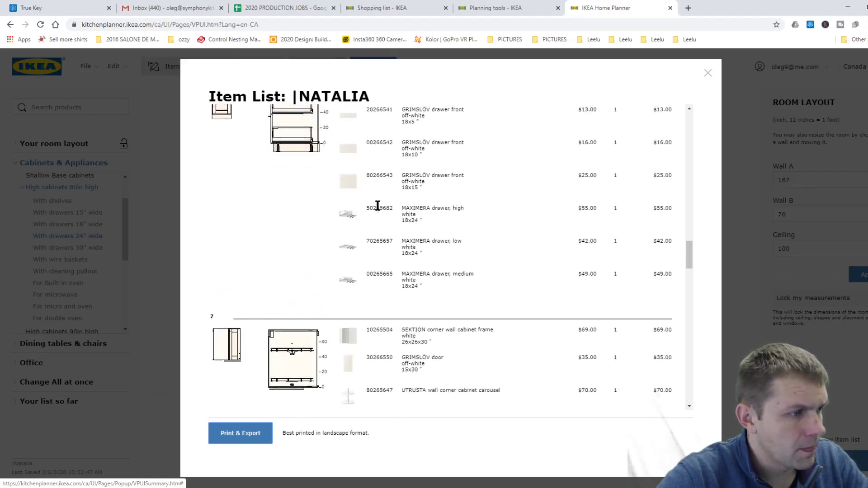
pyautogui.scroll(-6, 430, 171)
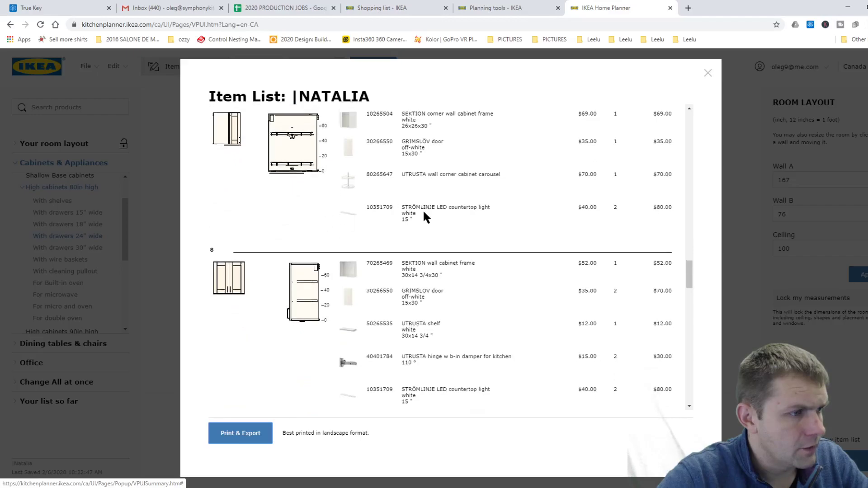
pyautogui.scroll(-8, 388, 224)
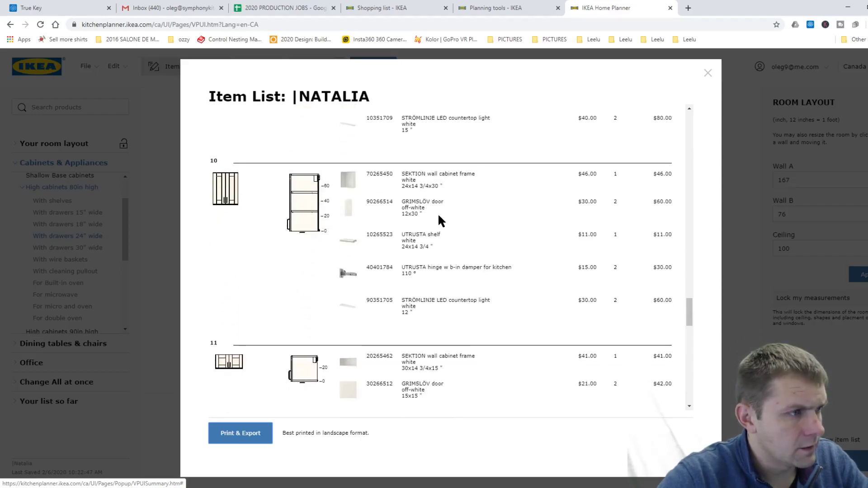
pyautogui.scroll(-1, 394, 211)
pyautogui.scroll(-5, 390, 209)
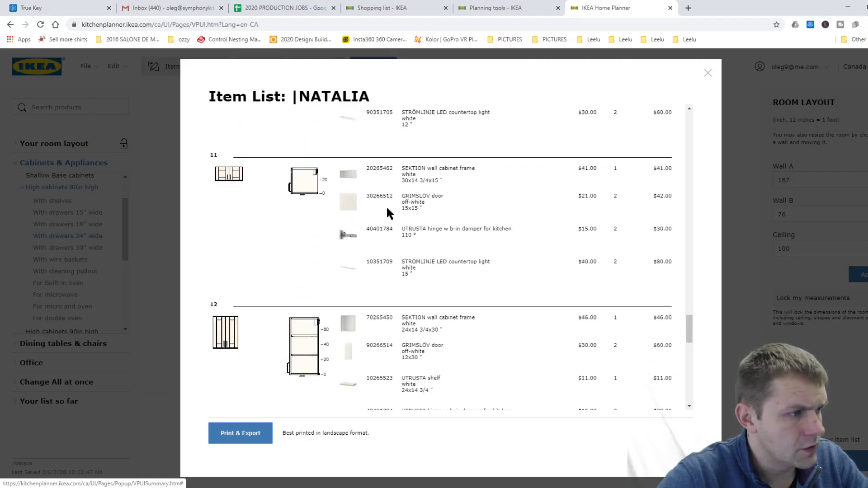
pyautogui.scroll(-12, 280, 300)
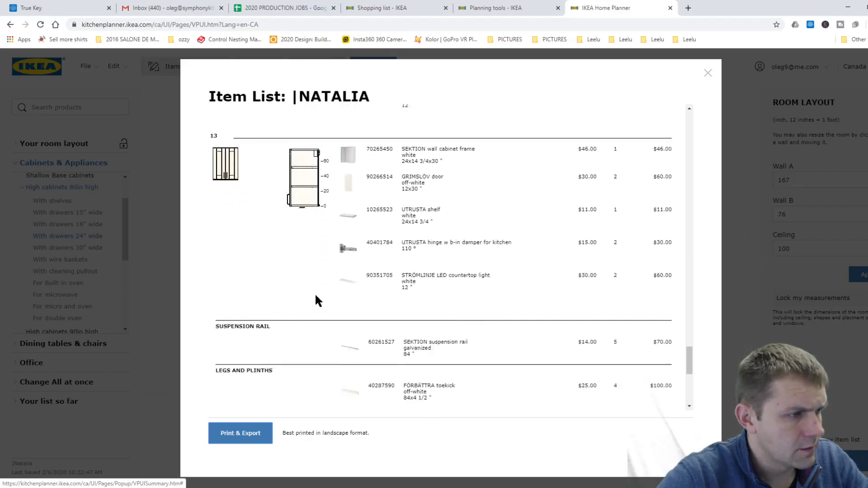
pyautogui.scroll(-2, 342, 326)
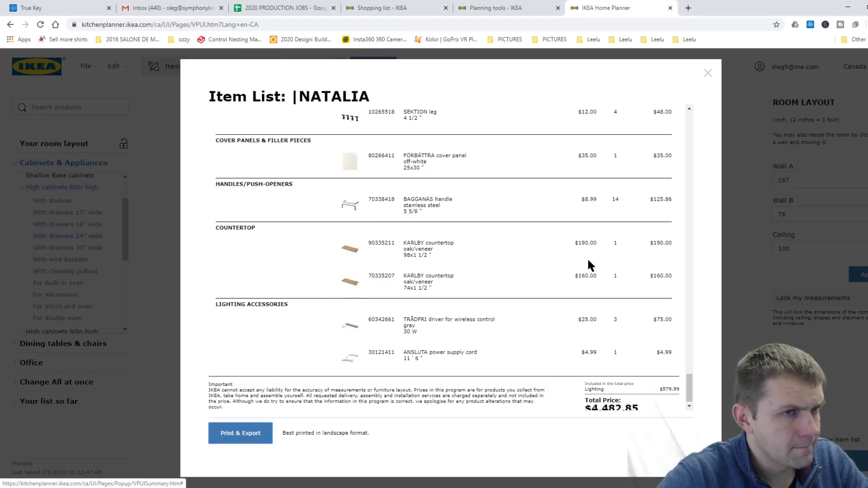
# Close the item list and switch to the photo of the existing kitchen.
pyautogui.scroll(2, 588, 260)
pyautogui.scroll(-2, 568, 251)
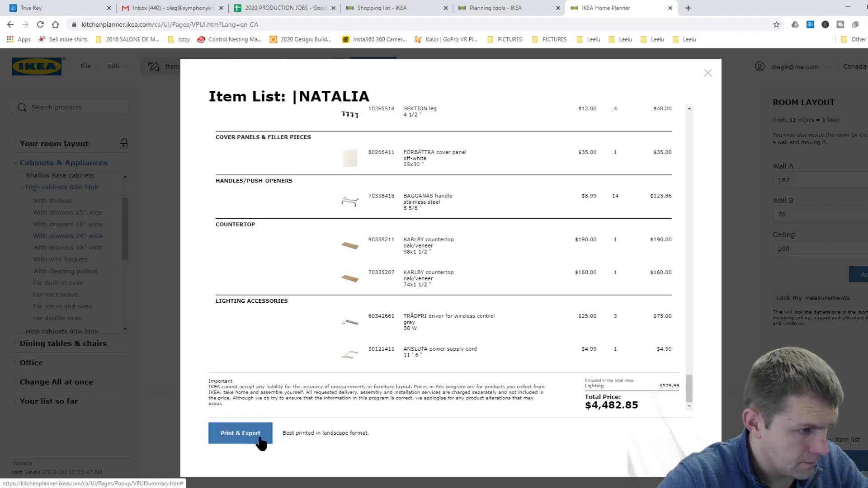
pyautogui.click(709, 74)
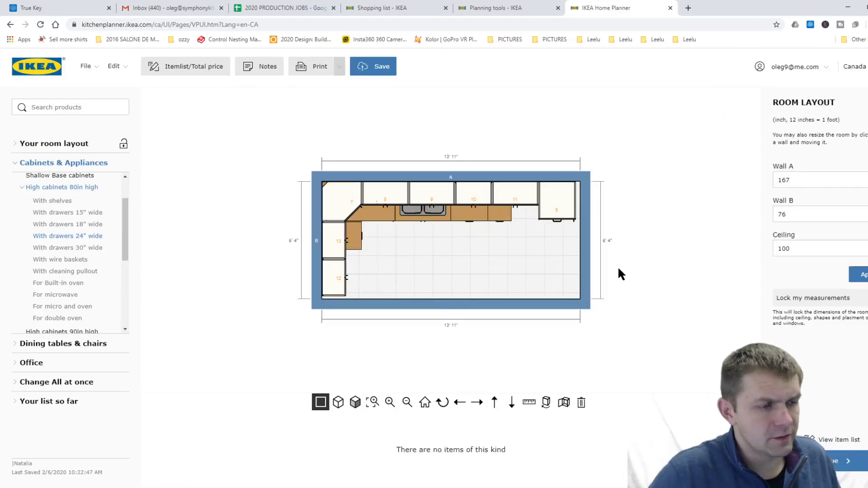
pyautogui.hotkey('alt', 'Tab')
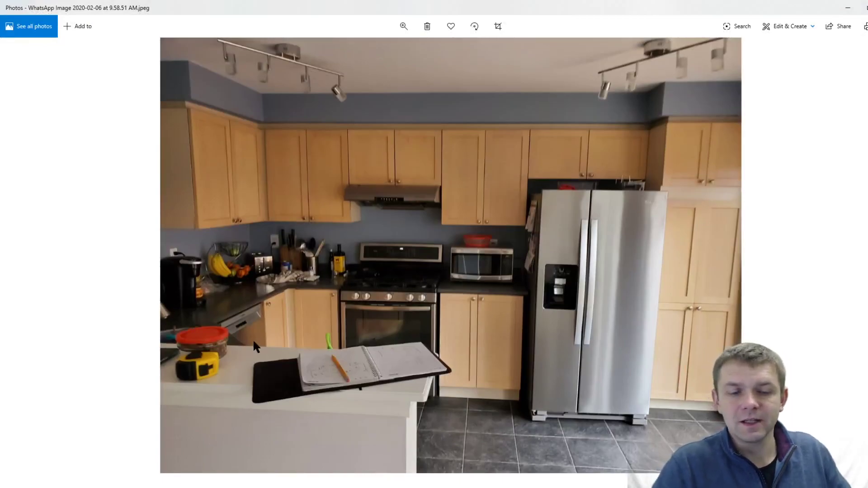
# Zoom in and out on the existing kitchen photo.
pyautogui.scroll(3, 297, 330)
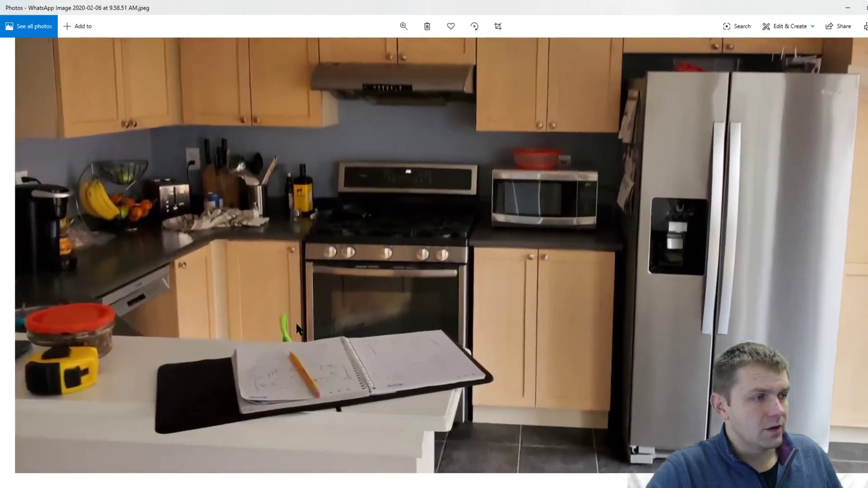
pyautogui.scroll(1, 297, 330)
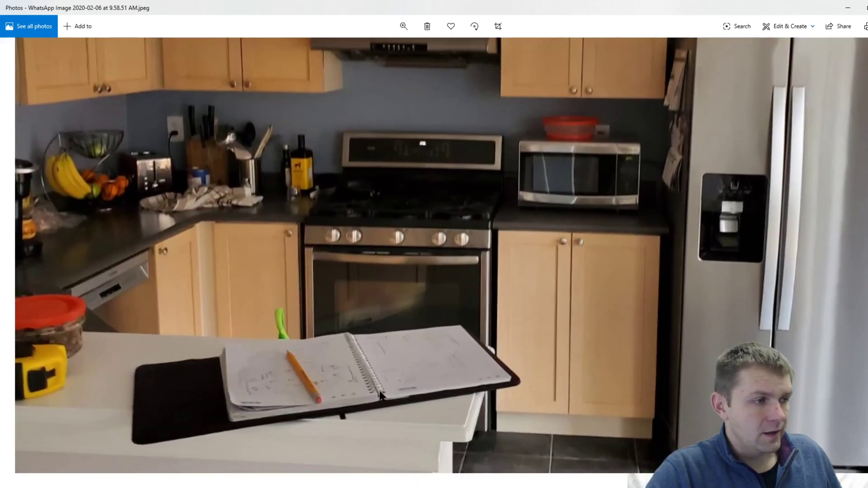
pyautogui.scroll(-3, 511, 292)
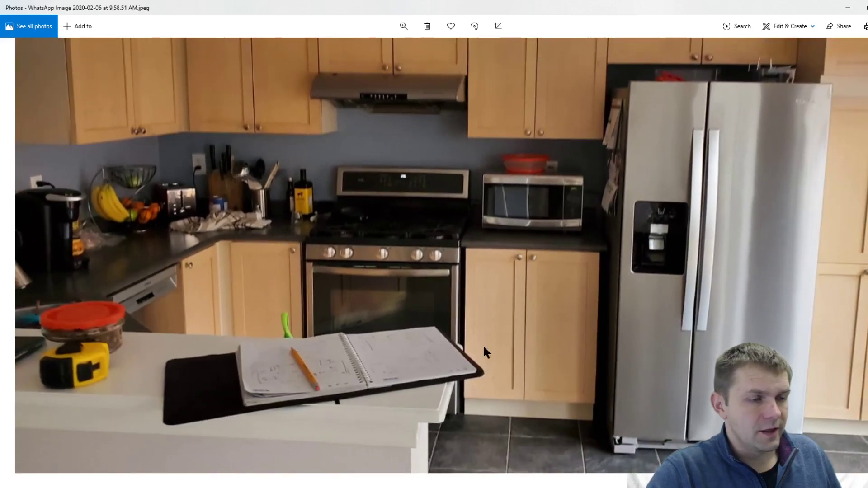
pyautogui.scroll(-1, 839, 234)
pyautogui.scroll(-2, 839, 234)
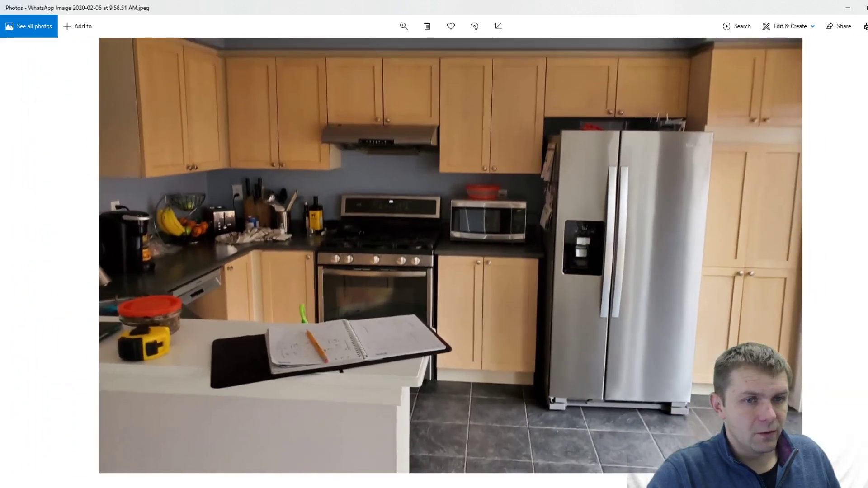
pyautogui.scroll(-1, 451, 255)
# Flip between the kitchen photo and video, then minimize Photos to return to the floor plan.
pyautogui.press('Right')
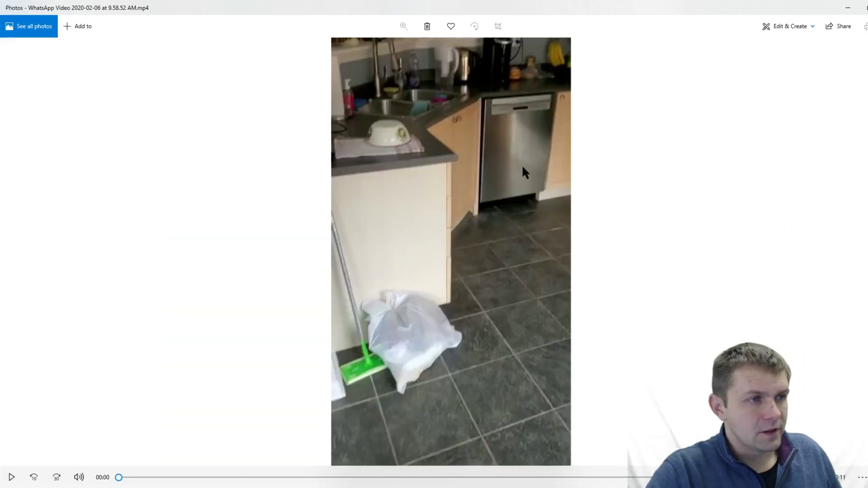
pyautogui.press('Left')
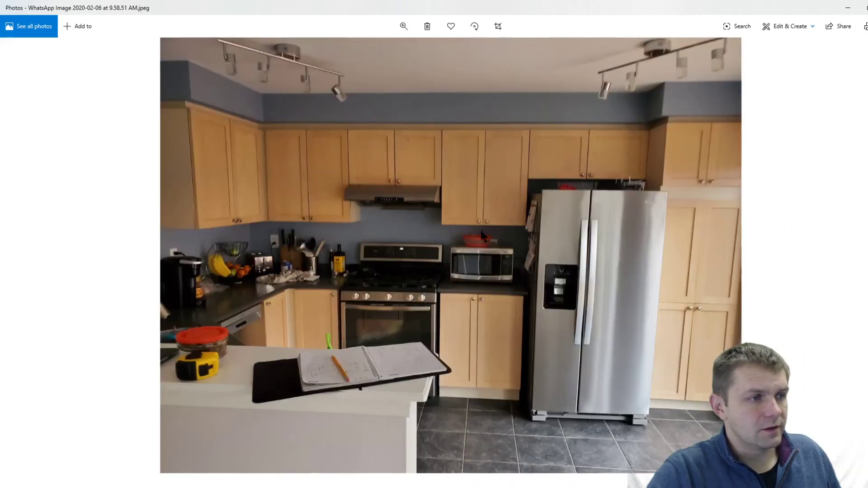
pyautogui.press('Right')
pyautogui.press('Left')
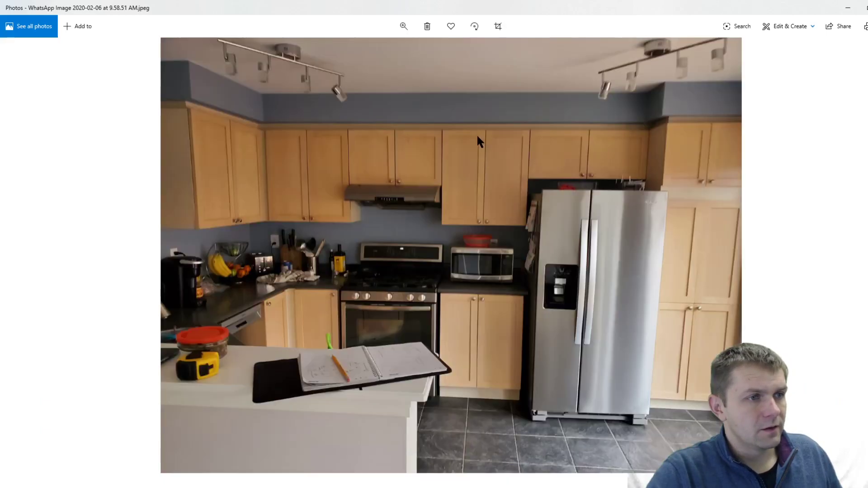
pyautogui.press('Right')
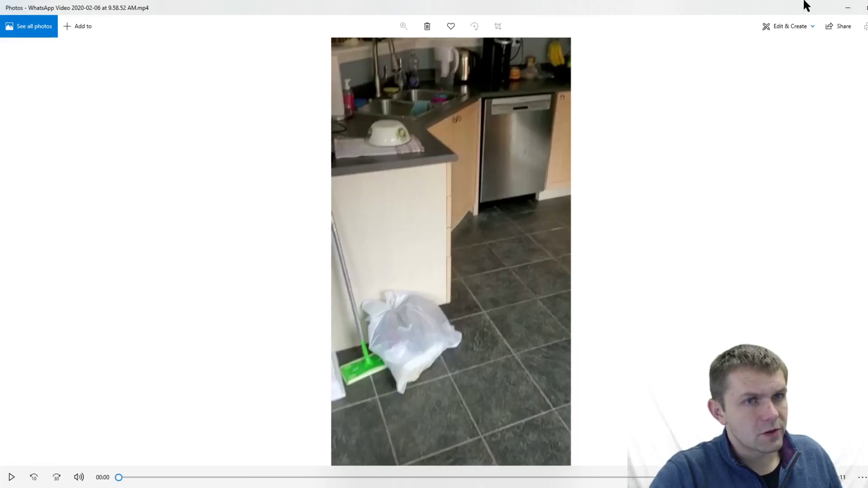
pyautogui.click(849, 8)
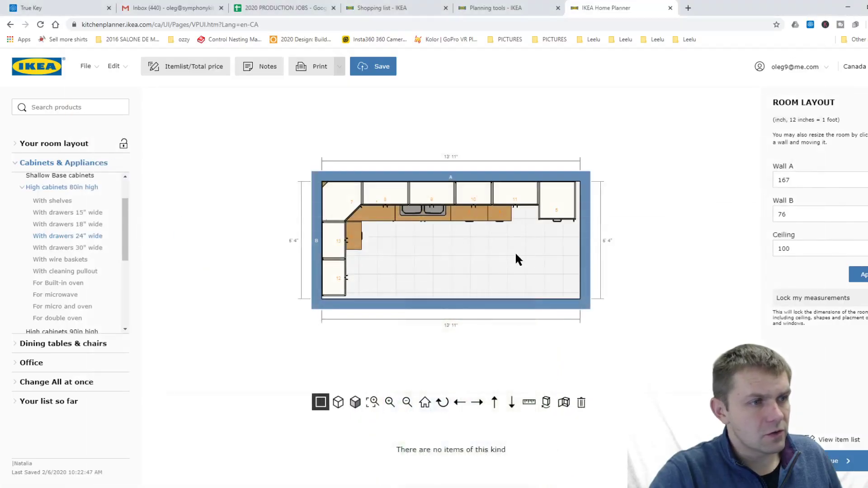